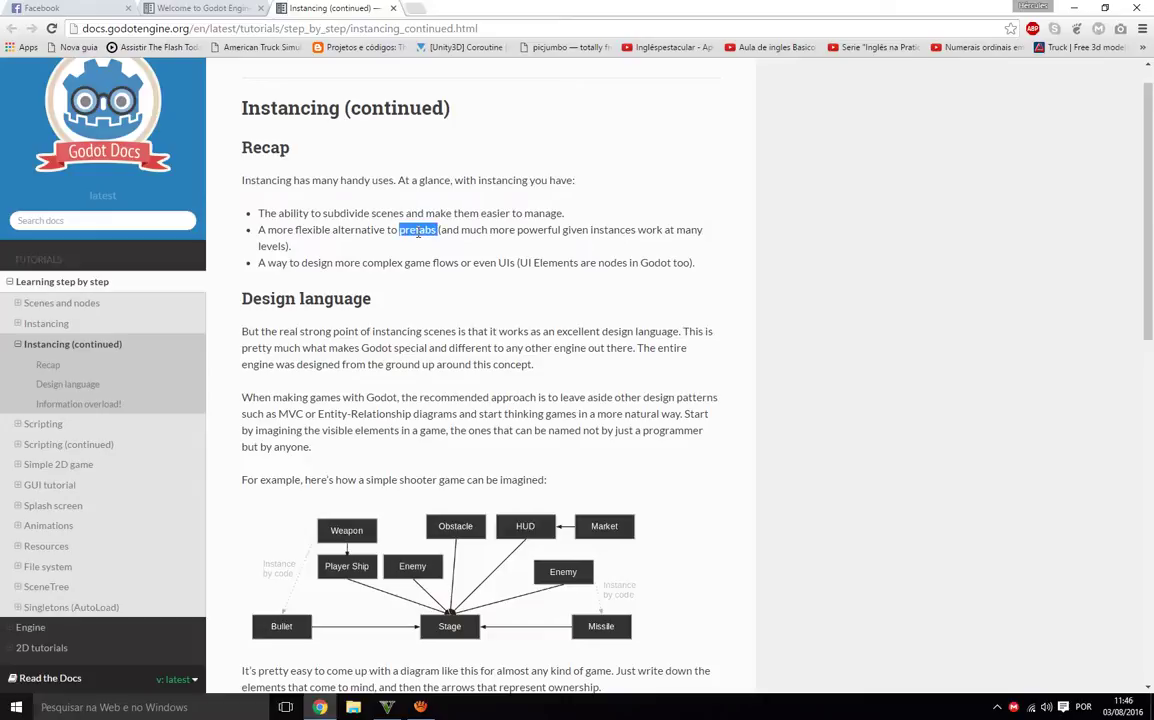
# Highlight the word "prefabs" in the Recap list and review the Design language section with its shooter game diagram.
pyautogui.click(418, 231)
pyautogui.click(418, 231)
pyautogui.doubleClick(417, 231)
pyautogui.scroll(-2, 456, 334)
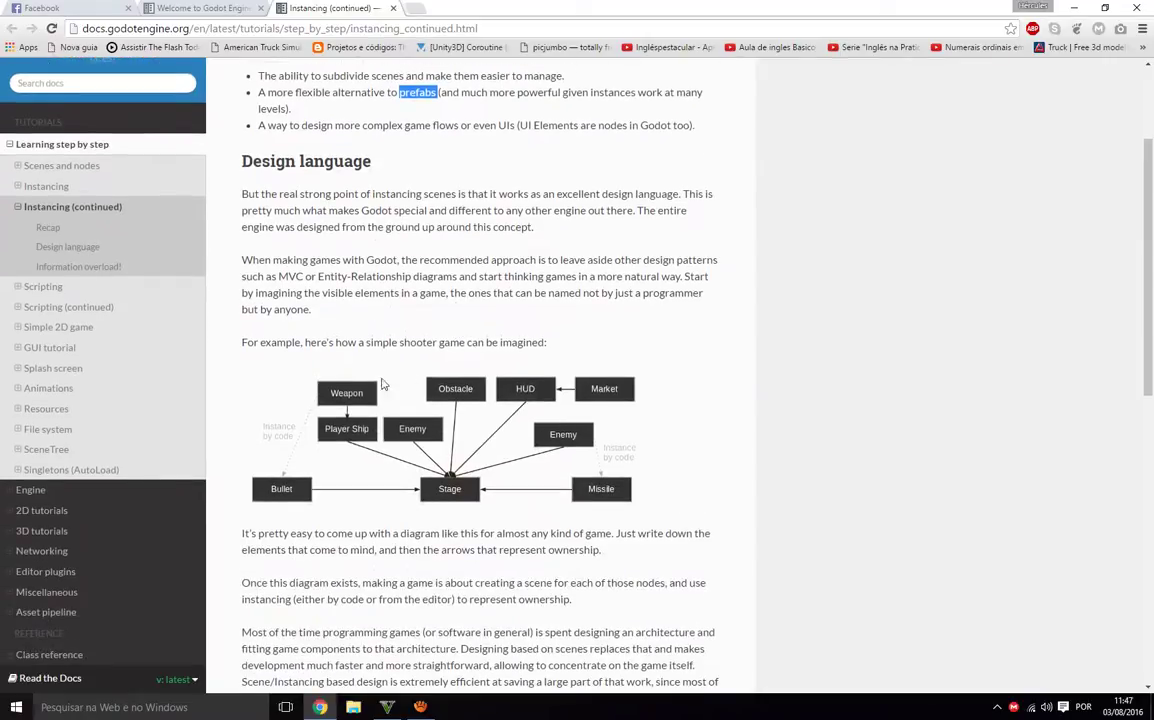
pyautogui.scroll(2, 375, 380)
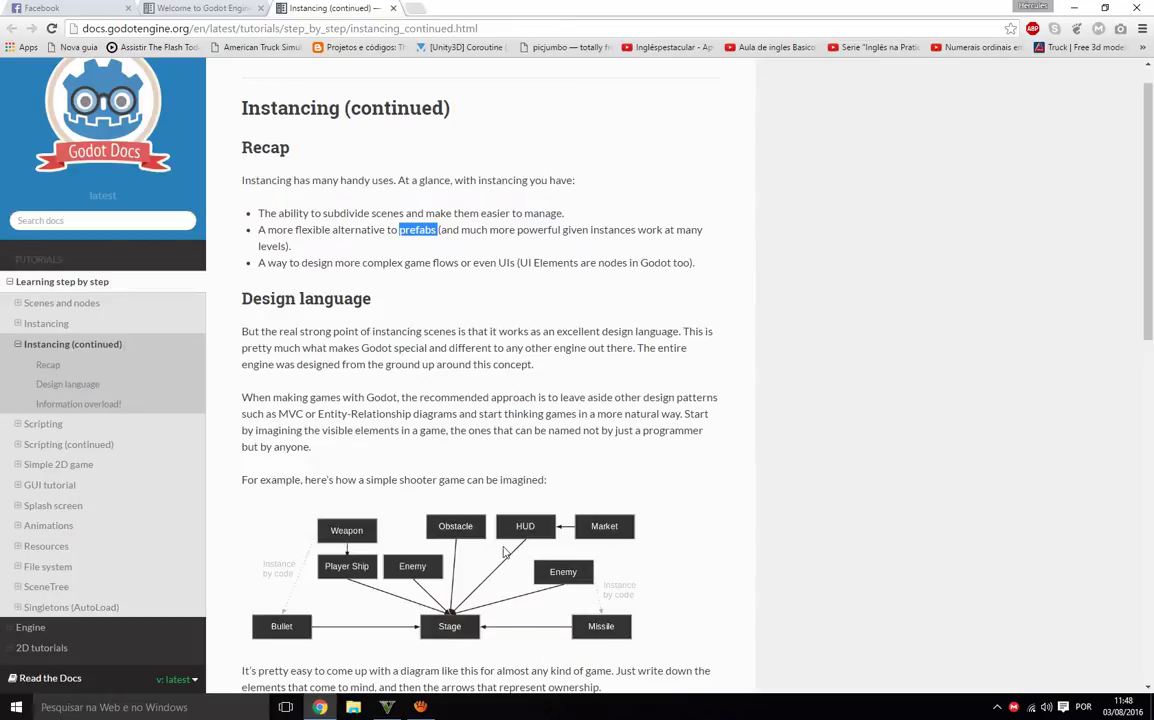
pyautogui.scroll(-3, 420, 490)
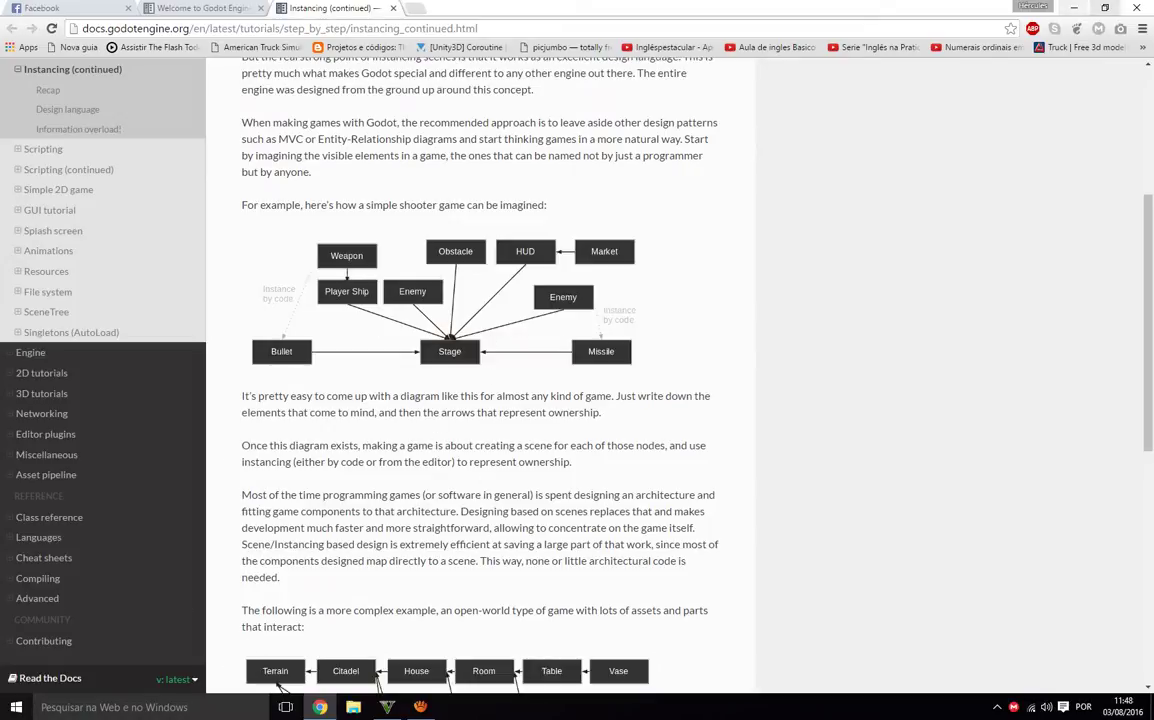
# Launch ZoomIt from the desktop and check the hotkeys for its drawing and LiveZoom modes.
pyautogui.click(1075, 8)
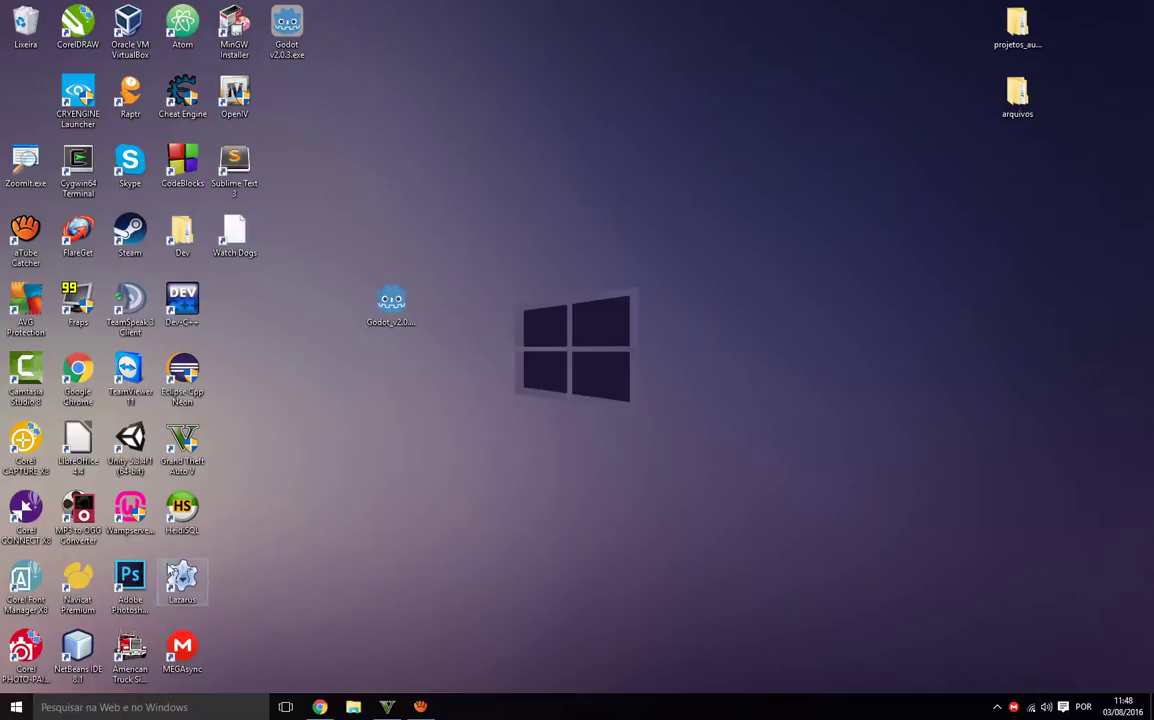
pyautogui.doubleClick(32, 170)
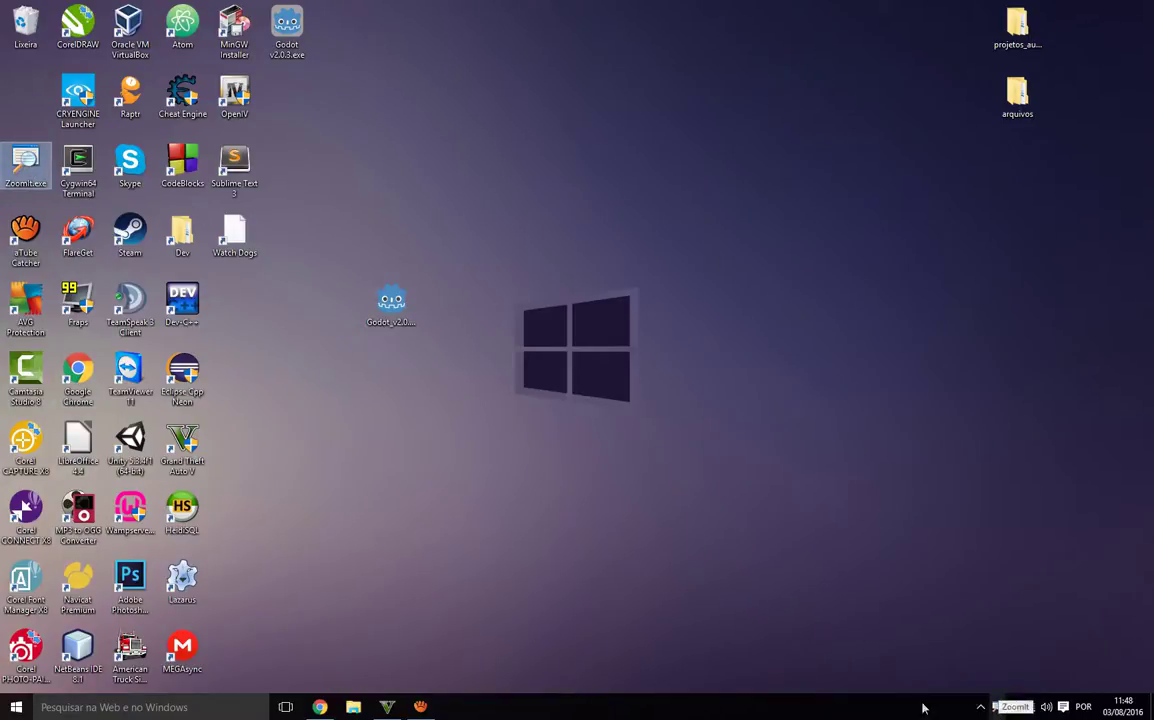
pyautogui.rightClick(998, 707)
pyautogui.click(1038, 629)
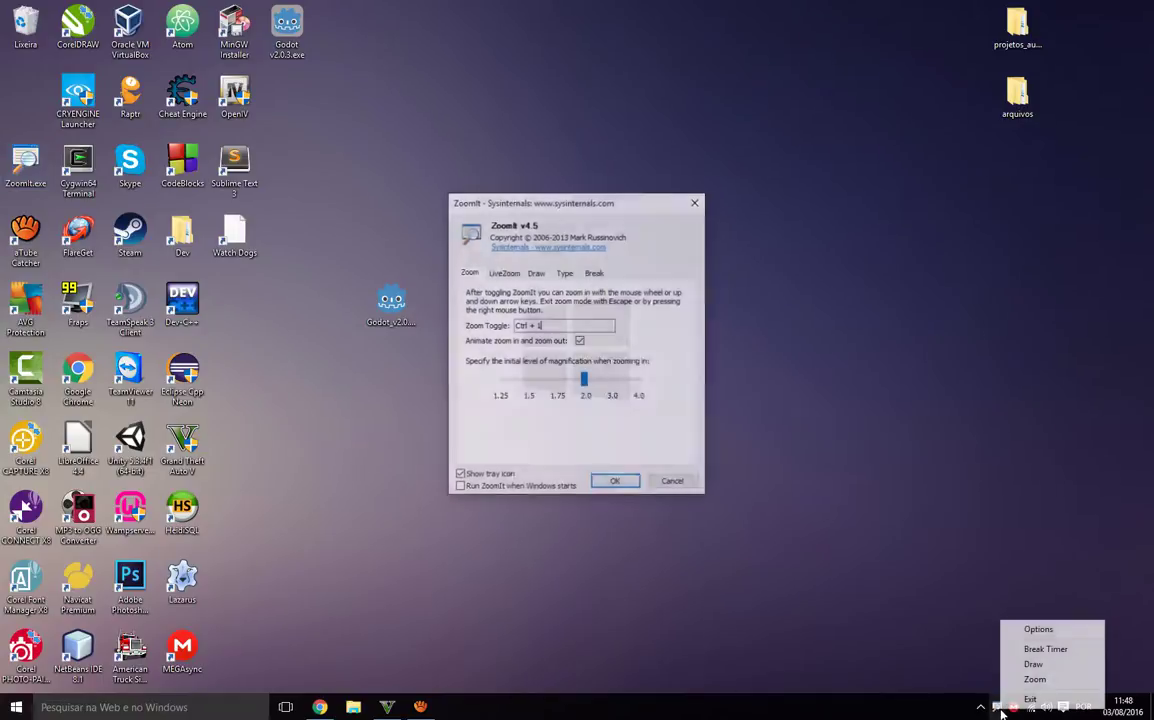
pyautogui.click(536, 273)
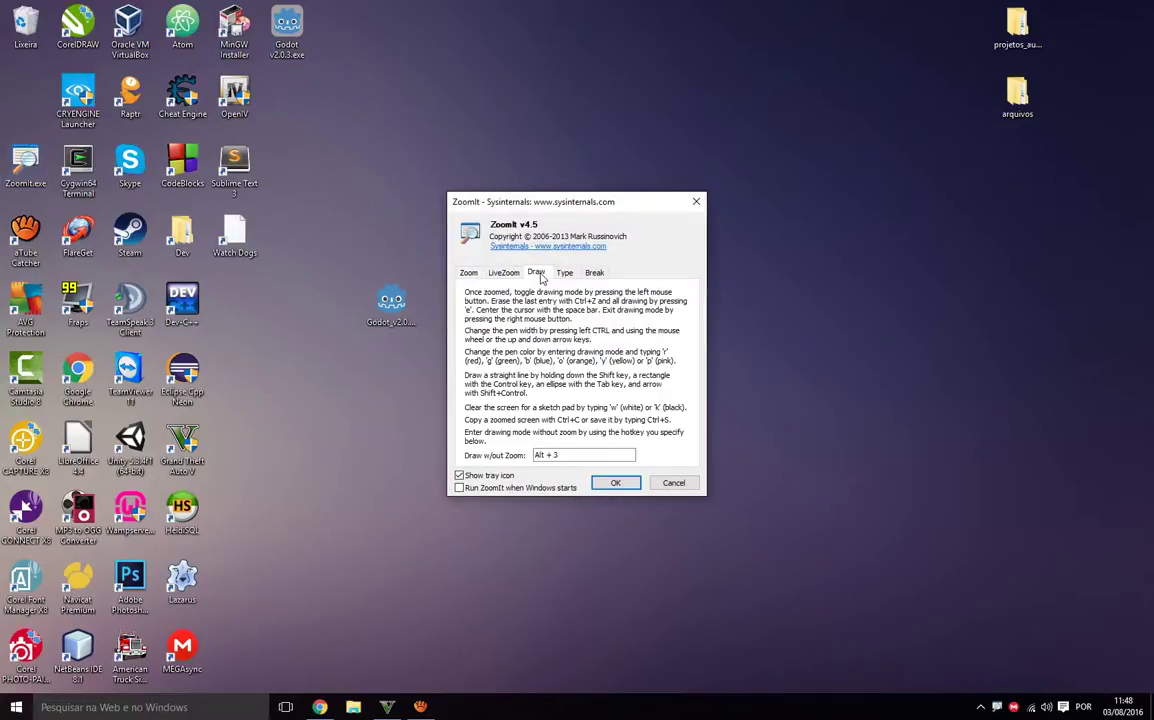
pyautogui.click(508, 274)
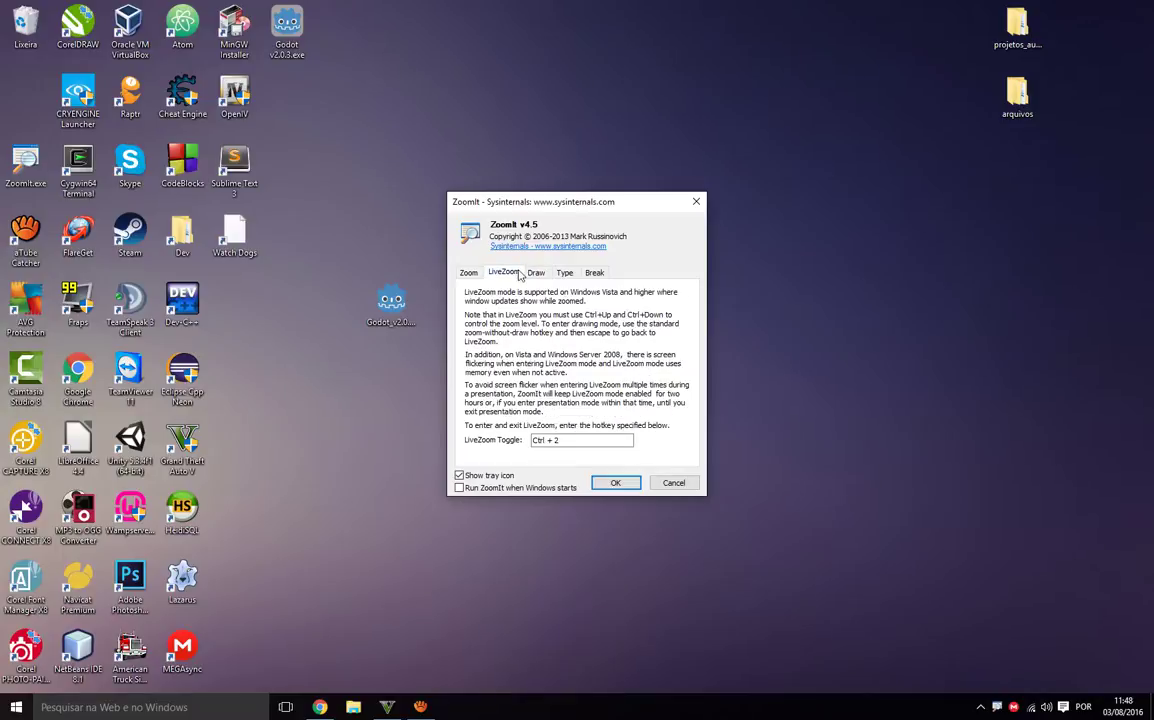
pyautogui.click(692, 204)
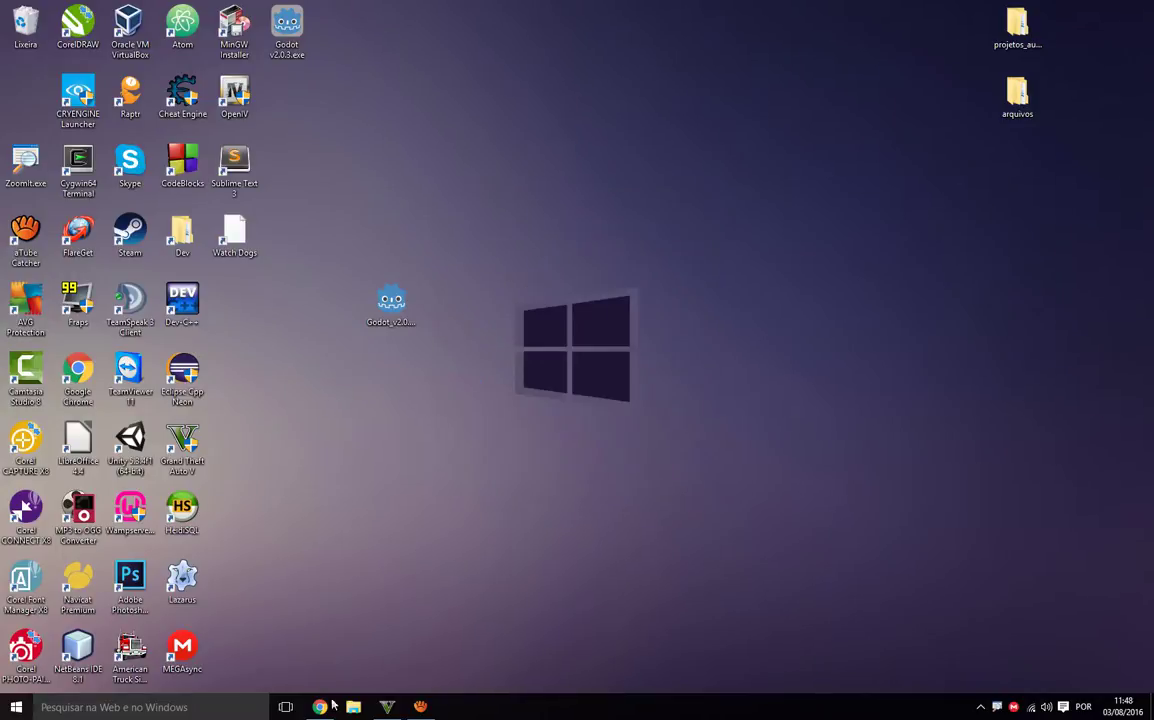
# Switch back to the Godot docs in Chrome, circle Stage, Bullet, Player Ship and Enemy on the shooter diagram, and clear the marks.
pyautogui.click(319, 707)
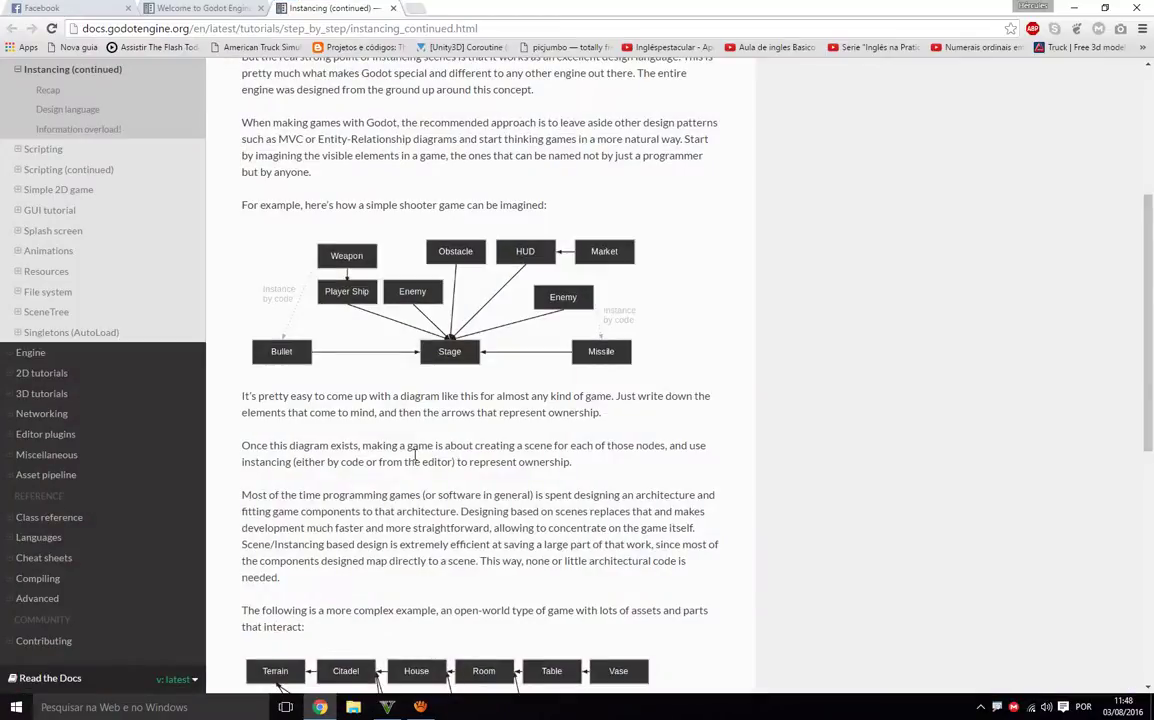
pyautogui.hotkey('ctrl', '2')
pyautogui.moveTo(458, 326)
pyautogui.mouseDown()
pyautogui.moveTo(419, 342)
pyautogui.moveTo(447, 385)
pyautogui.moveTo(455, 327)
pyautogui.mouseUp()
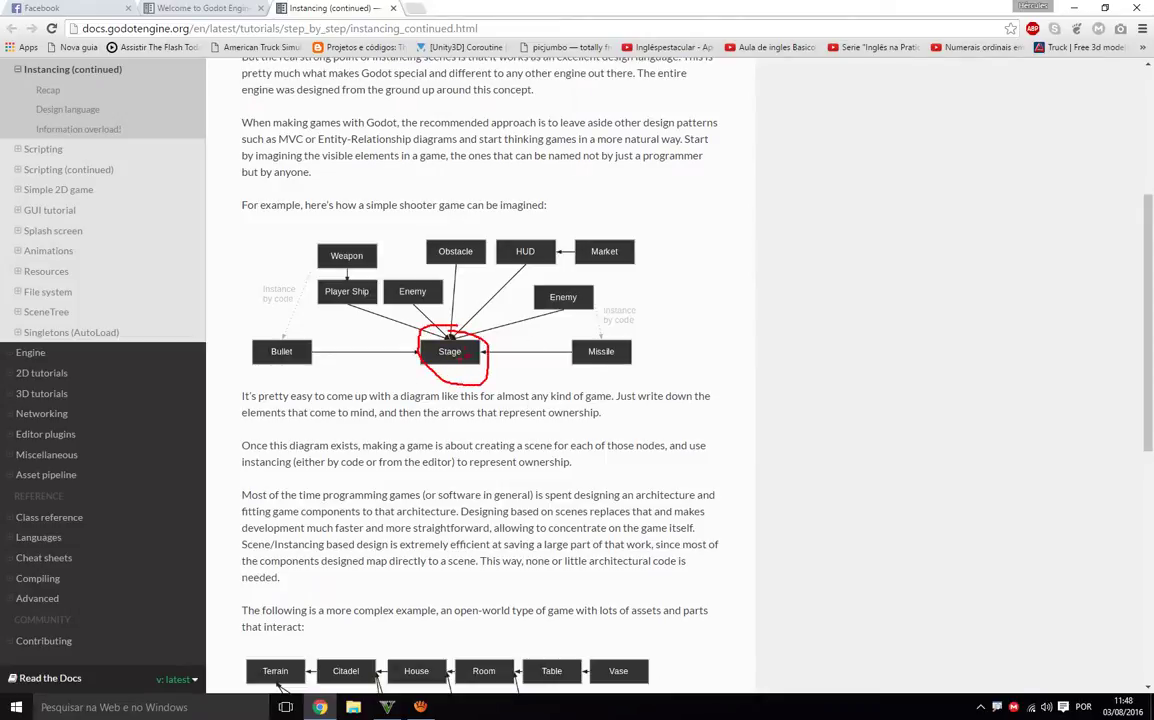
pyautogui.moveTo(283, 325)
pyautogui.mouseDown()
pyautogui.moveTo(323, 437)
pyautogui.moveTo(318, 340)
pyautogui.mouseUp()
pyautogui.moveTo(322, 268)
pyautogui.mouseDown()
pyautogui.moveTo(340, 275)
pyautogui.moveTo(344, 328)
pyautogui.moveTo(325, 273)
pyautogui.mouseUp()
pyautogui.moveTo(408, 275)
pyautogui.mouseDown()
pyautogui.moveTo(374, 284)
pyautogui.moveTo(478, 289)
pyautogui.moveTo(334, 268)
pyautogui.mouseUp()
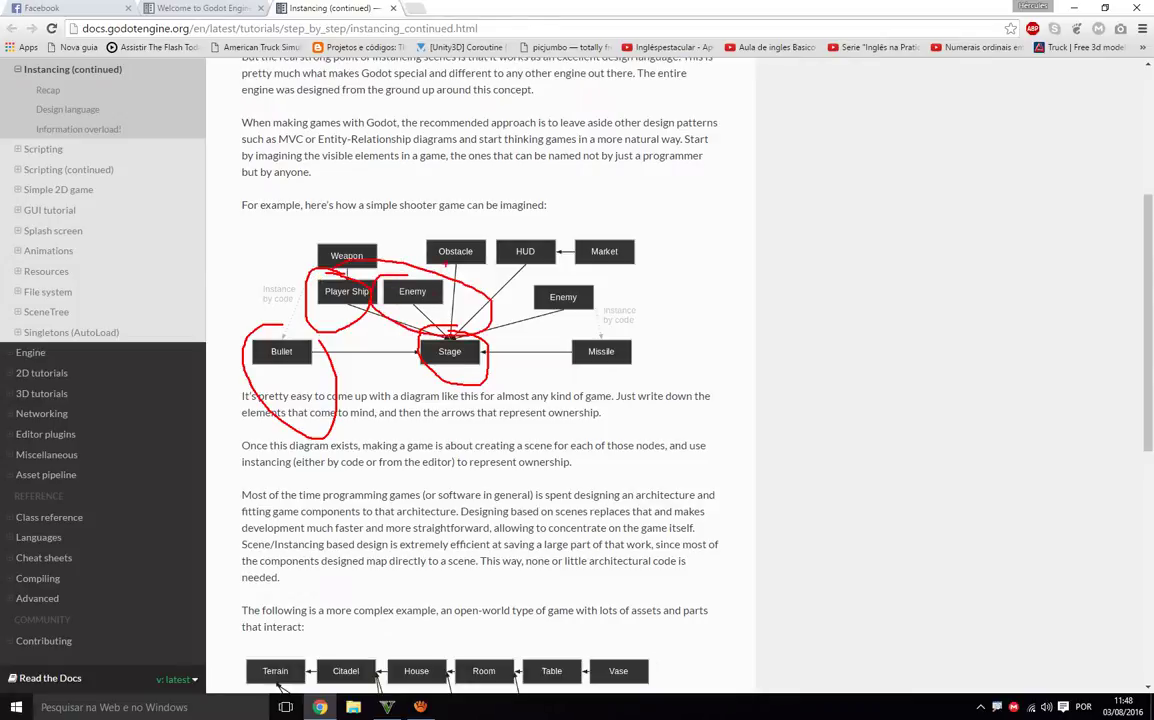
pyautogui.press('Escape')
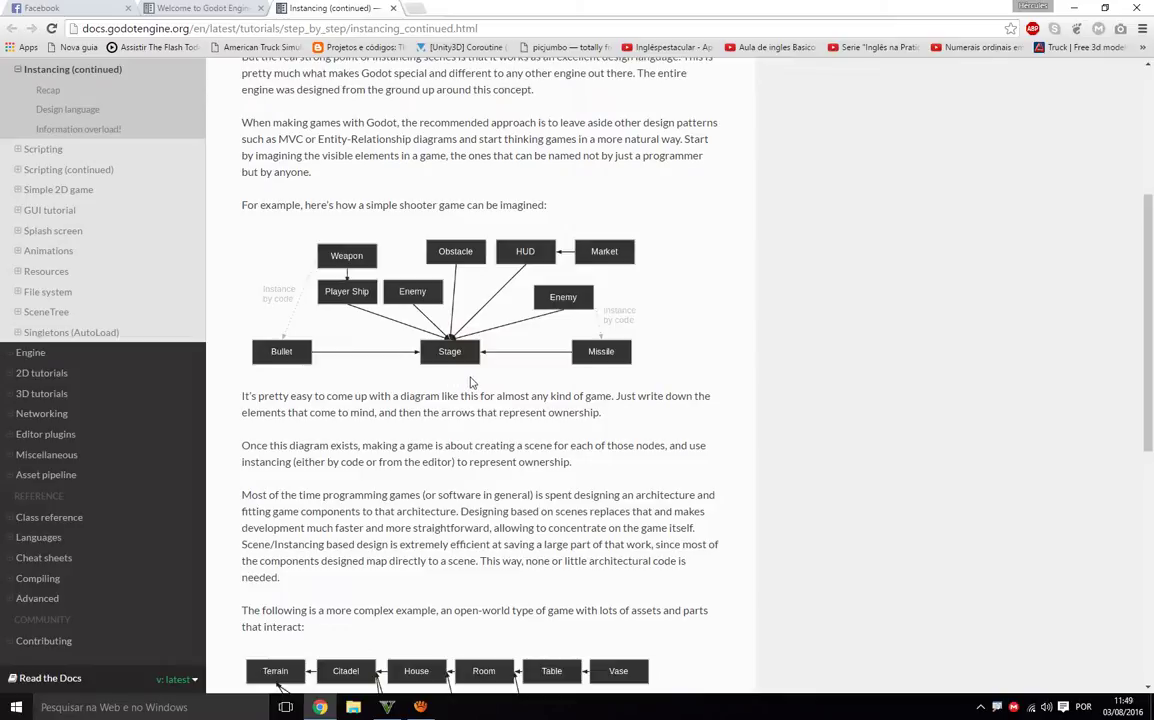
# Circle the Stage node twice and add a short stroke beneath it, clearing each annotation before the next.
pyautogui.hotkey('ctrl', '2')
pyautogui.moveTo(455, 324)
pyautogui.mouseDown()
pyautogui.moveTo(410, 345)
pyautogui.moveTo(486, 355)
pyautogui.moveTo(452, 326)
pyautogui.mouseUp()
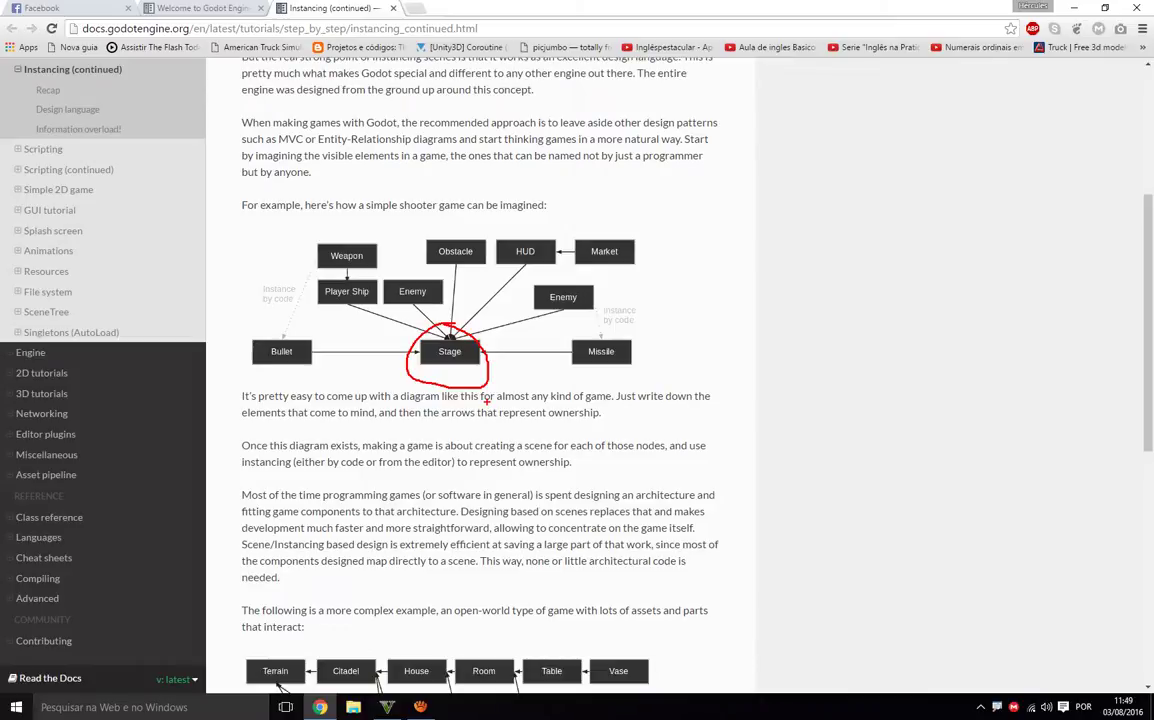
pyautogui.press('Escape')
pyautogui.hotkey('ctrl', '2')
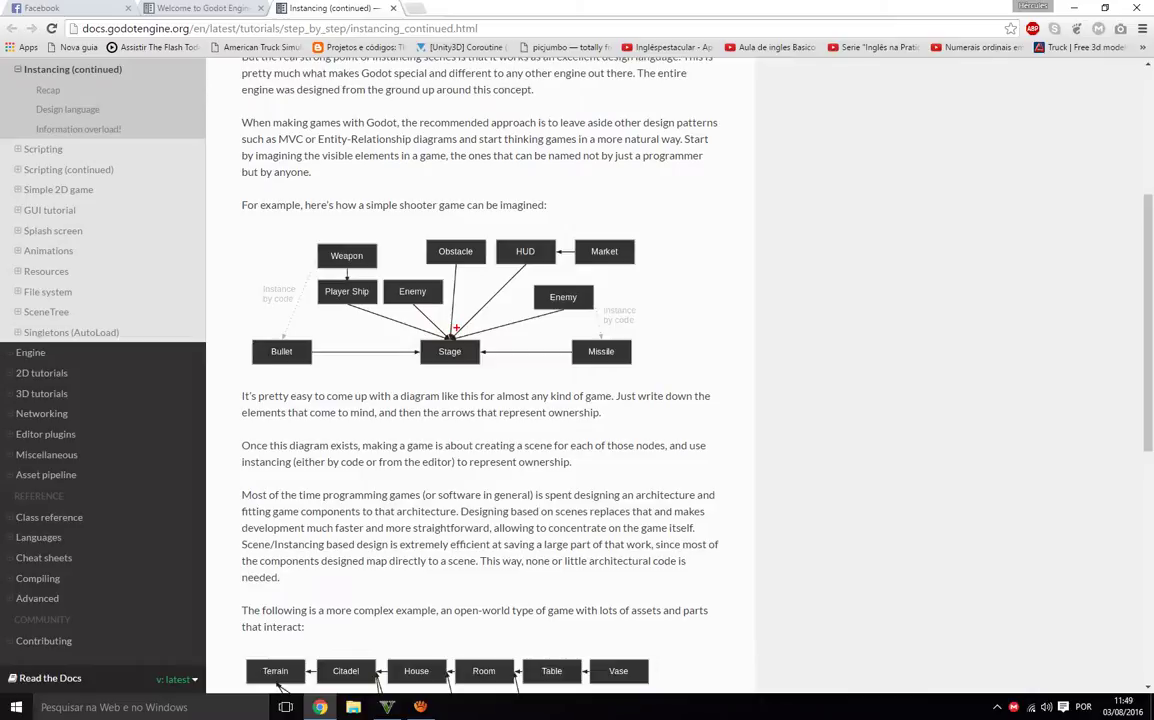
pyautogui.moveTo(457, 325)
pyautogui.mouseDown()
pyautogui.moveTo(430, 328)
pyautogui.moveTo(412, 372)
pyautogui.moveTo(488, 360)
pyautogui.moveTo(450, 326)
pyautogui.mouseUp()
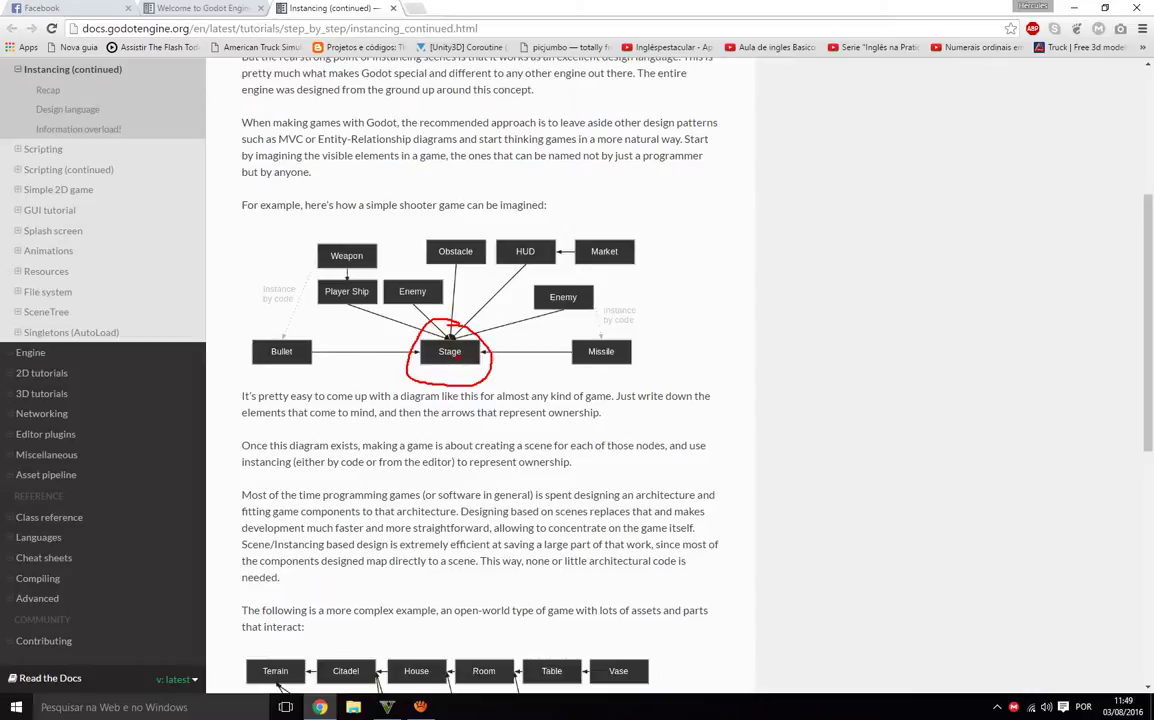
pyautogui.press('Escape')
pyautogui.hotkey('ctrl', '2')
pyautogui.moveTo(472, 373); pyautogui.dragTo(506, 382)
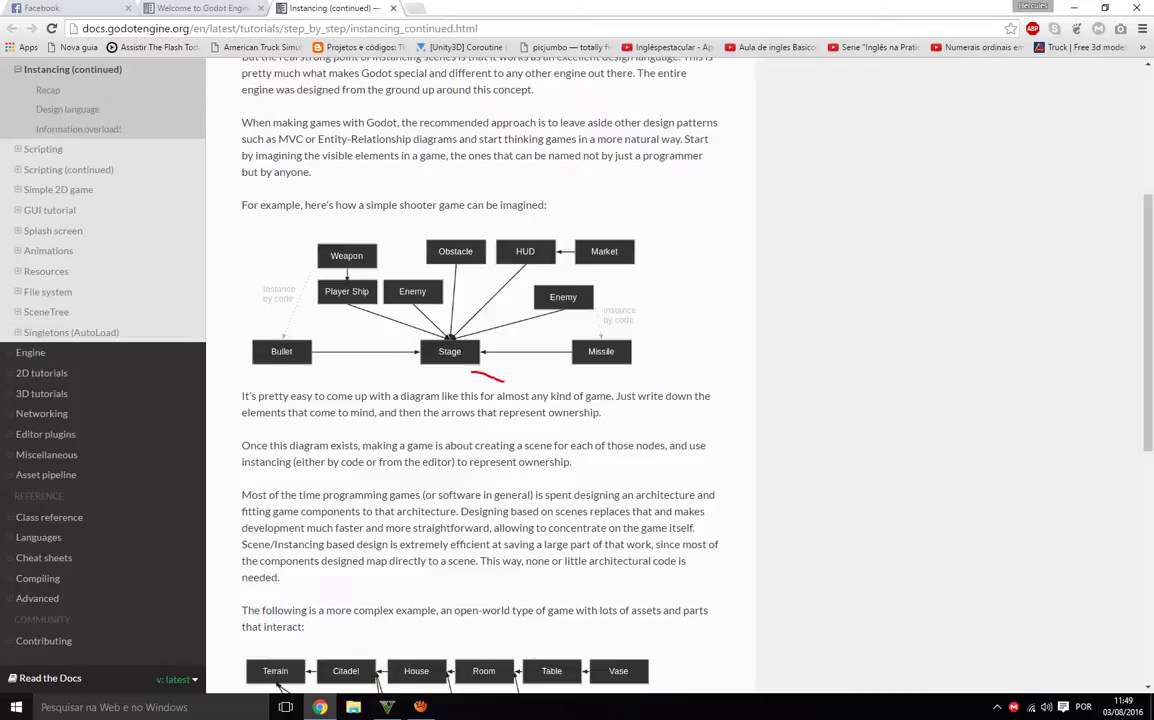
pyautogui.press('Escape')
# Circle the Player Ship, Weapon and Bullet nodes one at a time, clearing each mark before the next.
pyautogui.hotkey('ctrl', '2')
pyautogui.moveTo(366, 268)
pyautogui.mouseDown()
pyautogui.moveTo(305, 275)
pyautogui.moveTo(290, 305)
pyautogui.moveTo(365, 321)
pyautogui.moveTo(374, 272)
pyautogui.mouseUp()
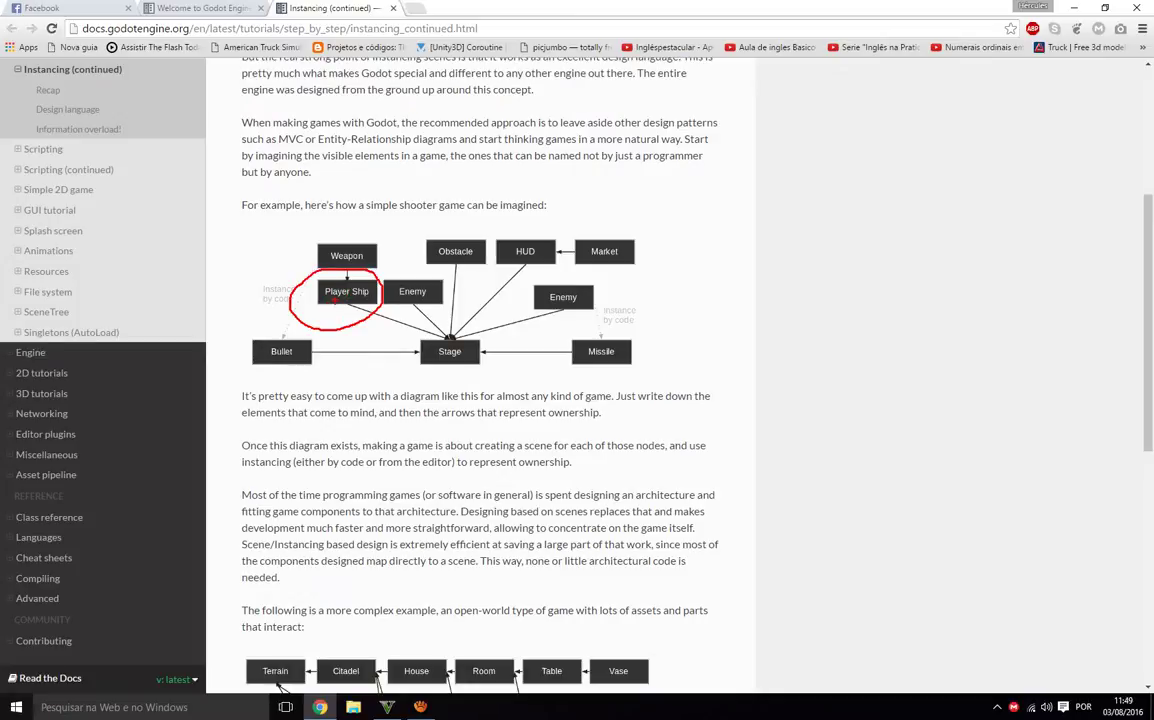
pyautogui.press('Escape')
pyautogui.moveTo(353, 232)
pyautogui.mouseDown()
pyautogui.moveTo(305, 238)
pyautogui.moveTo(299, 262)
pyautogui.moveTo(387, 265)
pyautogui.moveTo(352, 230)
pyautogui.mouseUp()
pyautogui.press('Escape')
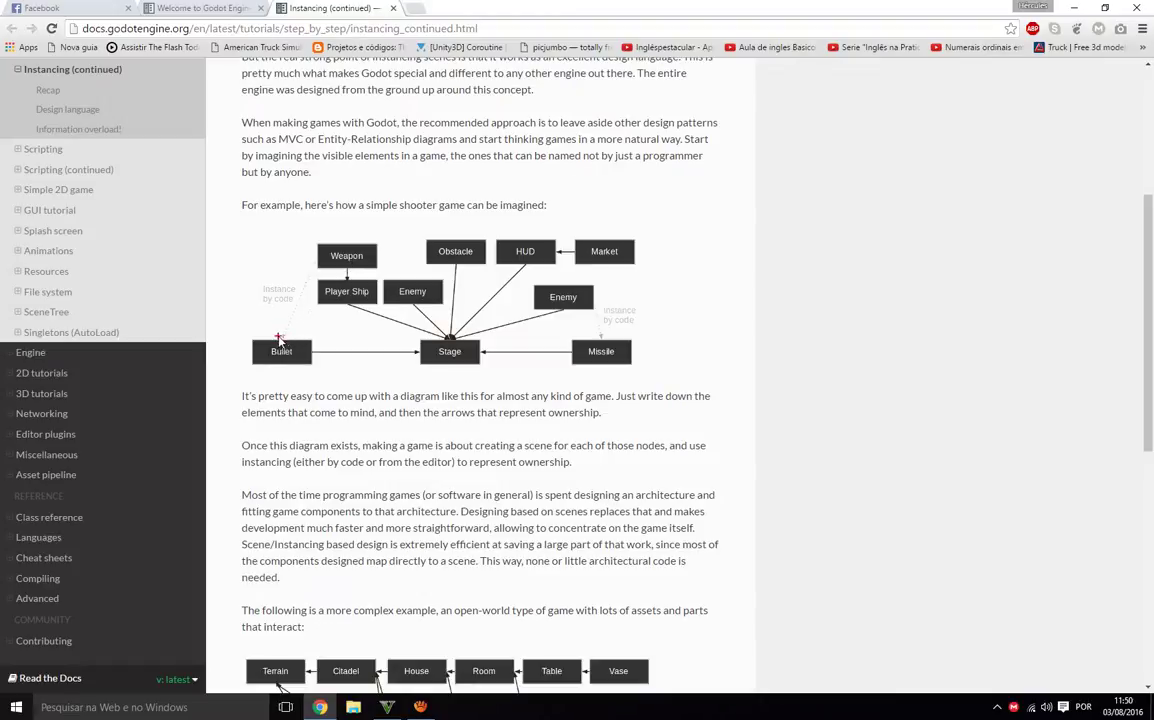
pyautogui.moveTo(275, 329)
pyautogui.mouseDown()
pyautogui.moveTo(246, 361)
pyautogui.moveTo(301, 365)
pyautogui.moveTo(231, 331)
pyautogui.mouseUp()
pyautogui.press('Escape')
# Circle Stage, Player Ship, Weapon and Bullet together, link Weapon to Bullet with a line, and clear the drawing.
pyautogui.moveTo(446, 328)
pyautogui.mouseDown()
pyautogui.moveTo(487, 390)
pyautogui.moveTo(450, 329)
pyautogui.mouseUp()
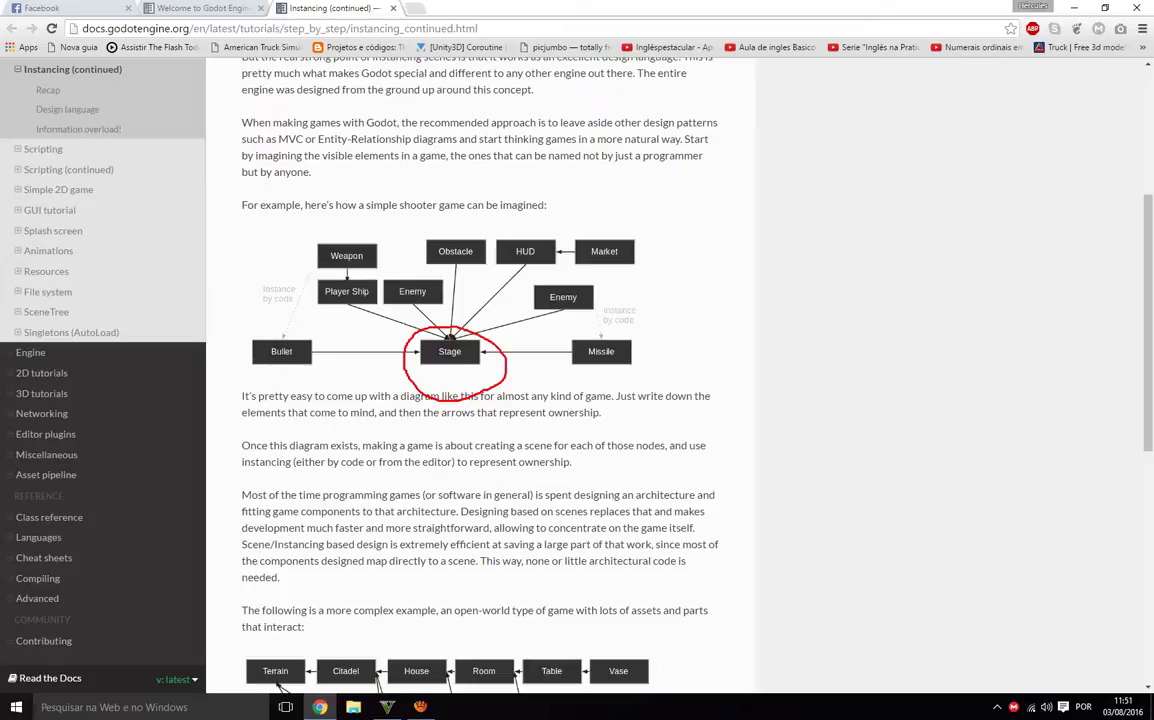
pyautogui.moveTo(338, 249)
pyautogui.mouseDown()
pyautogui.moveTo(314, 247)
pyautogui.moveTo(278, 272)
pyautogui.moveTo(338, 285)
pyautogui.moveTo(350, 248)
pyautogui.moveTo(318, 230)
pyautogui.moveTo(309, 268)
pyautogui.mouseUp()
pyautogui.moveTo(360, 214)
pyautogui.mouseDown()
pyautogui.moveTo(400, 220)
pyautogui.moveTo(420, 262)
pyautogui.moveTo(318, 274)
pyautogui.moveTo(281, 342)
pyautogui.moveTo(216, 390)
pyautogui.moveTo(304, 319)
pyautogui.moveTo(224, 339)
pyautogui.moveTo(219, 367)
pyautogui.mouseUp()
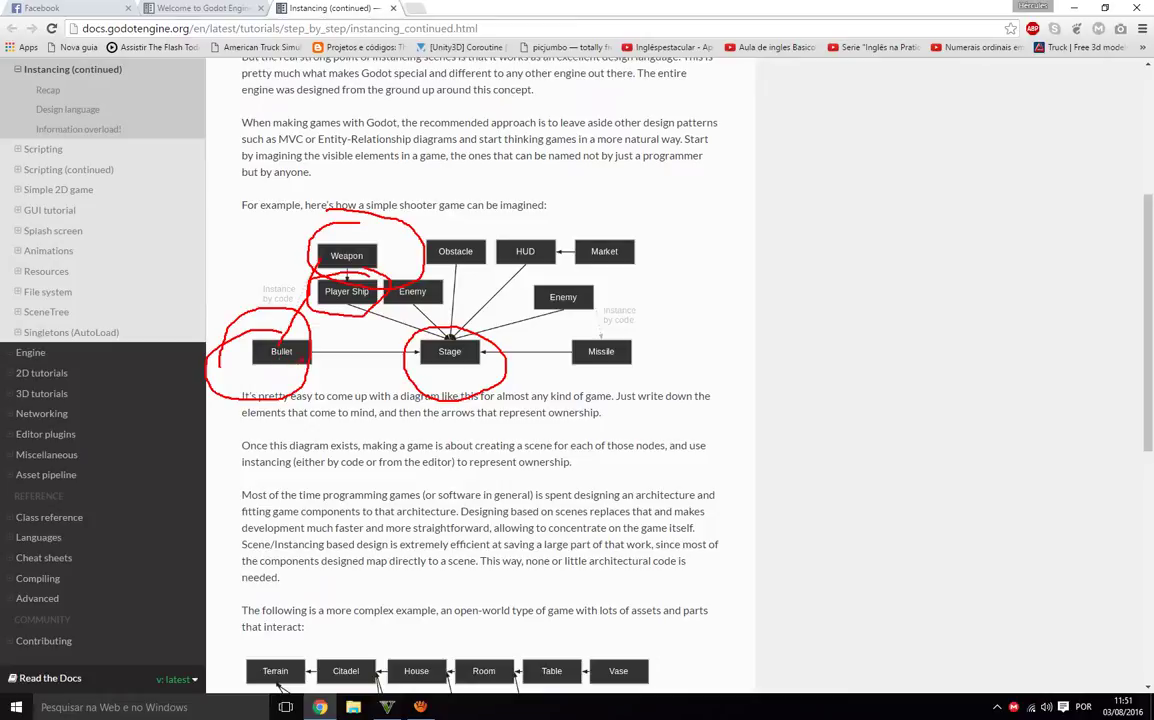
pyautogui.press('Escape')
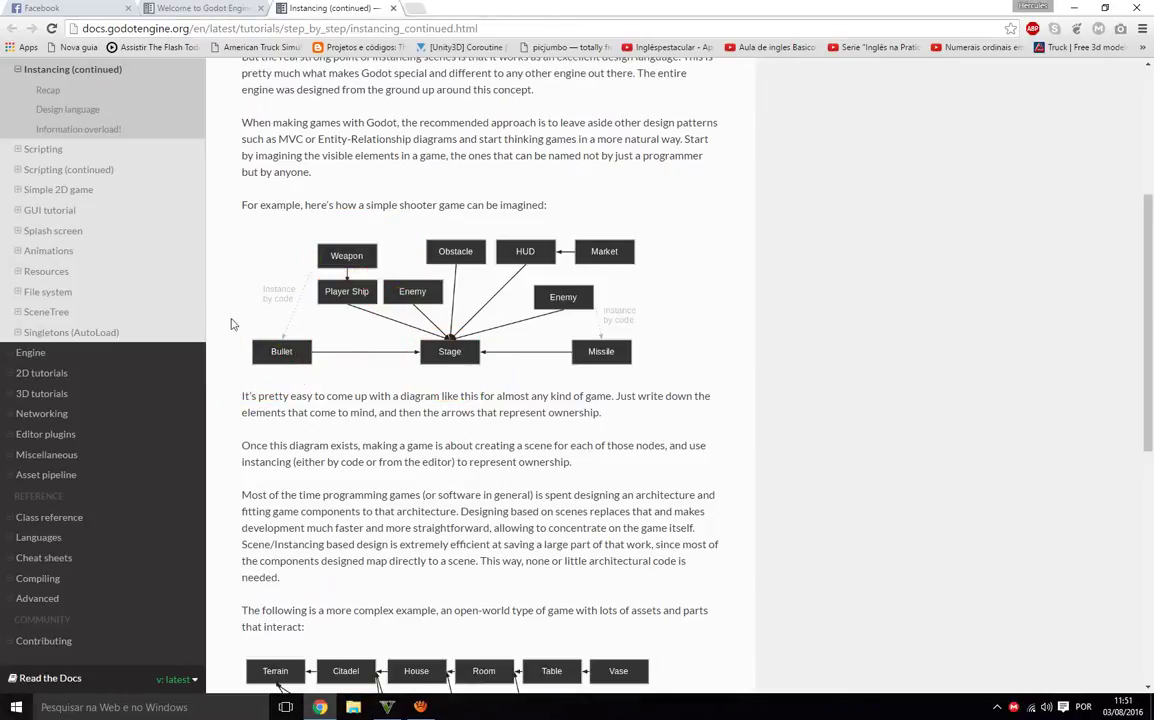
# Circle both Enemy nodes, the Obstacle node and the Missile node on the diagram, and clear the marks.
pyautogui.hotkey('ctrl', '2')
pyautogui.moveTo(399, 271)
pyautogui.mouseDown()
pyautogui.moveTo(375, 305)
pyautogui.moveTo(400, 266)
pyautogui.mouseUp()
pyautogui.moveTo(543, 281)
pyautogui.mouseDown()
pyautogui.moveTo(530, 295)
pyautogui.moveTo(552, 281)
pyautogui.mouseUp()
pyautogui.moveTo(470, 228)
pyautogui.mouseDown()
pyautogui.moveTo(407, 248)
pyautogui.moveTo(474, 230)
pyautogui.moveTo(420, 213)
pyautogui.mouseUp()
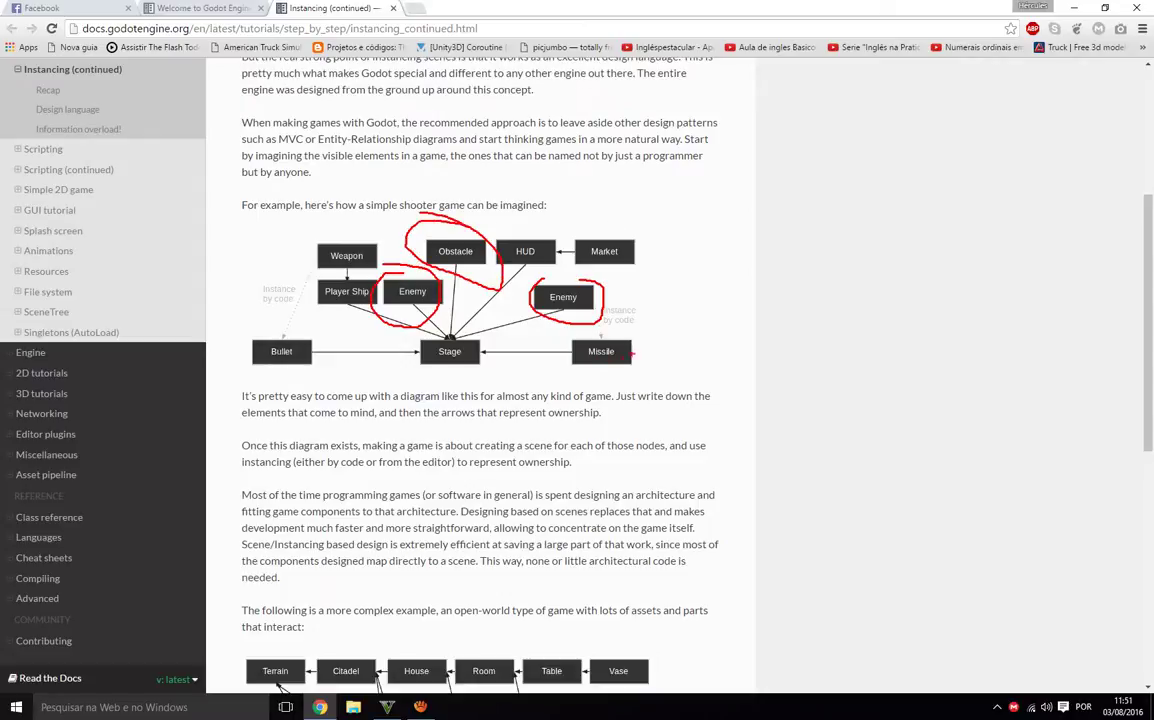
pyautogui.moveTo(647, 336); pyautogui.dragTo(622, 360)
pyautogui.press('Escape')
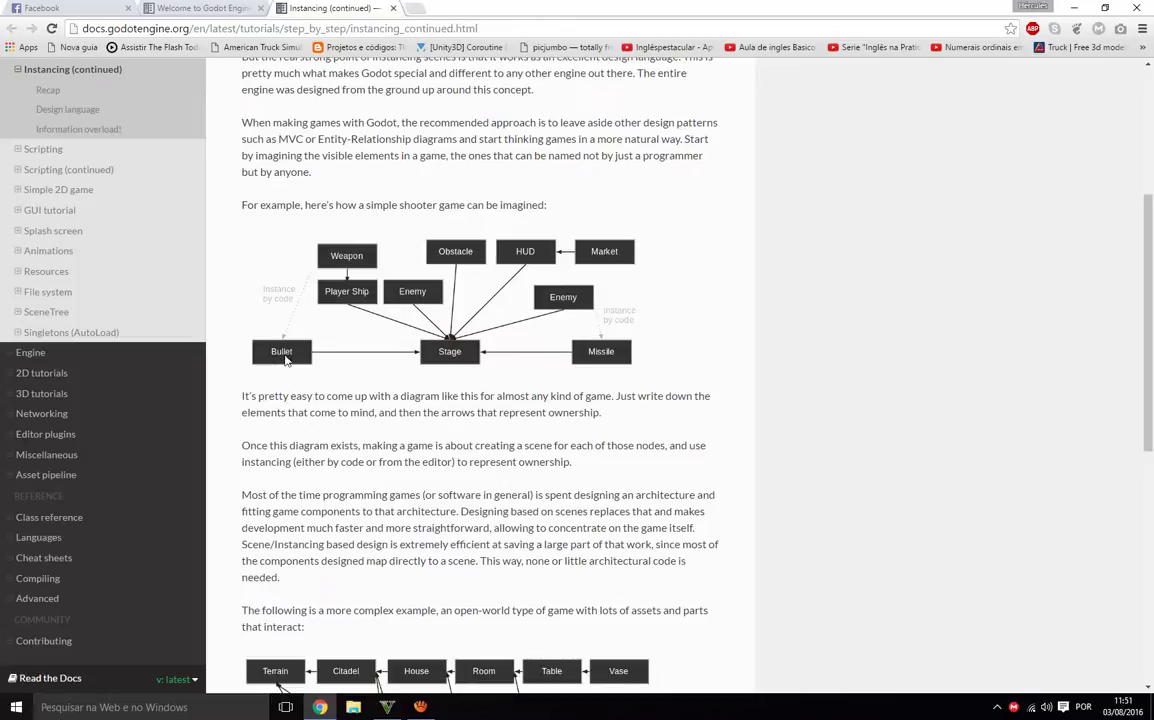
# Circle the Bullet node and erase the mark, and do the same for the Missile node.
pyautogui.hotkey('ctrl', '2')
pyautogui.moveTo(288, 331)
pyautogui.mouseDown()
pyautogui.moveTo(249, 357)
pyautogui.moveTo(321, 364)
pyautogui.mouseUp()
pyautogui.press('e')
pyautogui.moveTo(636, 329)
pyautogui.mouseDown()
pyautogui.moveTo(543, 343)
pyautogui.moveTo(540, 302)
pyautogui.mouseUp()
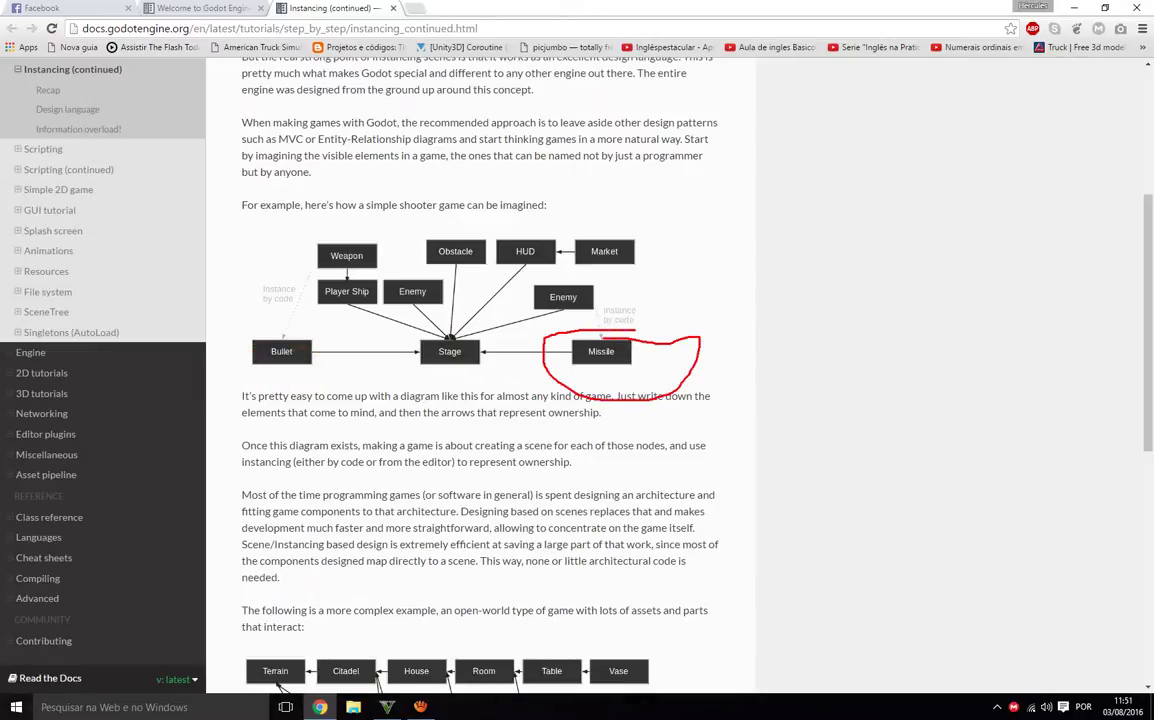
pyautogui.press('e')
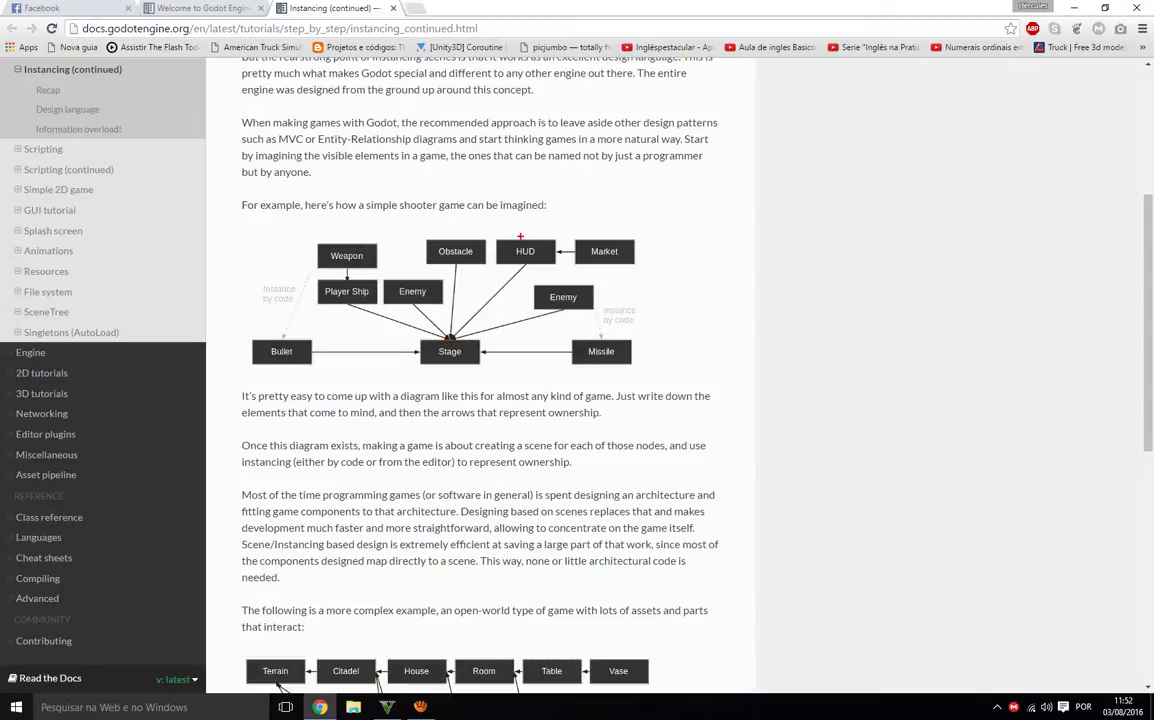
# Circle the HUD and Market nodes on the shooter diagram and clear the annotations.
pyautogui.moveTo(519, 236)
pyautogui.mouseDown()
pyautogui.moveTo(495, 245)
pyautogui.moveTo(512, 270)
pyautogui.moveTo(562, 257)
pyautogui.moveTo(500, 234)
pyautogui.mouseUp()
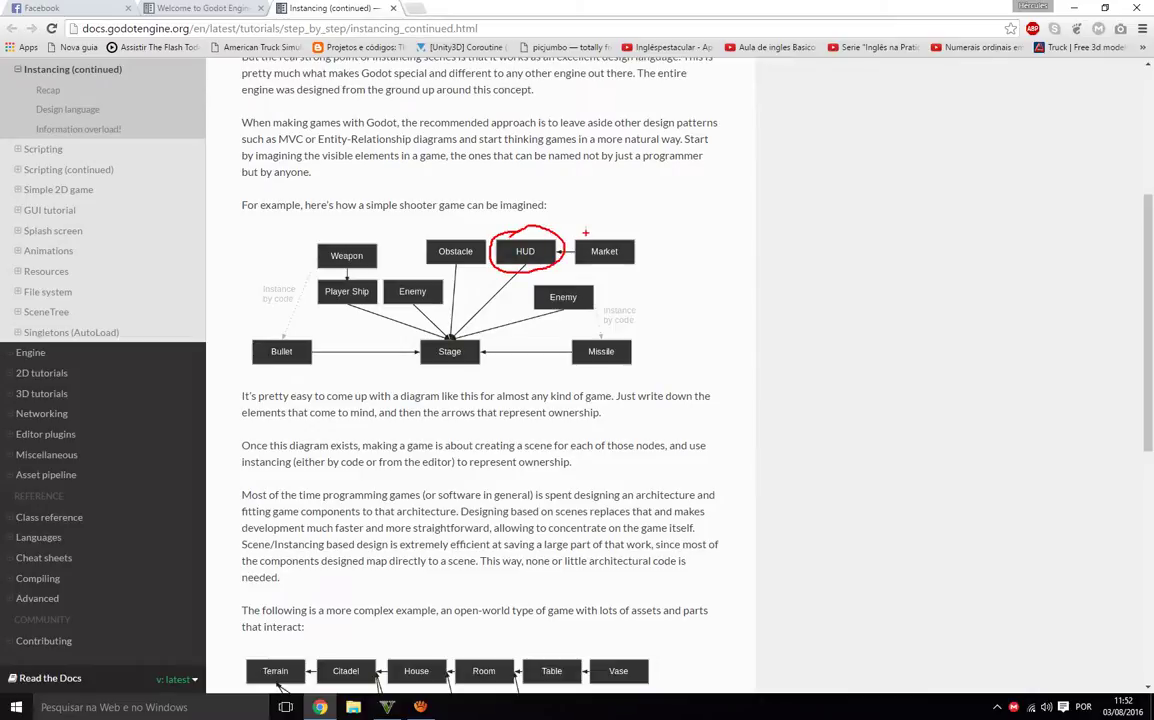
pyautogui.moveTo(582, 246)
pyautogui.mouseDown()
pyautogui.moveTo(584, 276)
pyautogui.moveTo(594, 234)
pyautogui.moveTo(575, 235)
pyautogui.mouseUp()
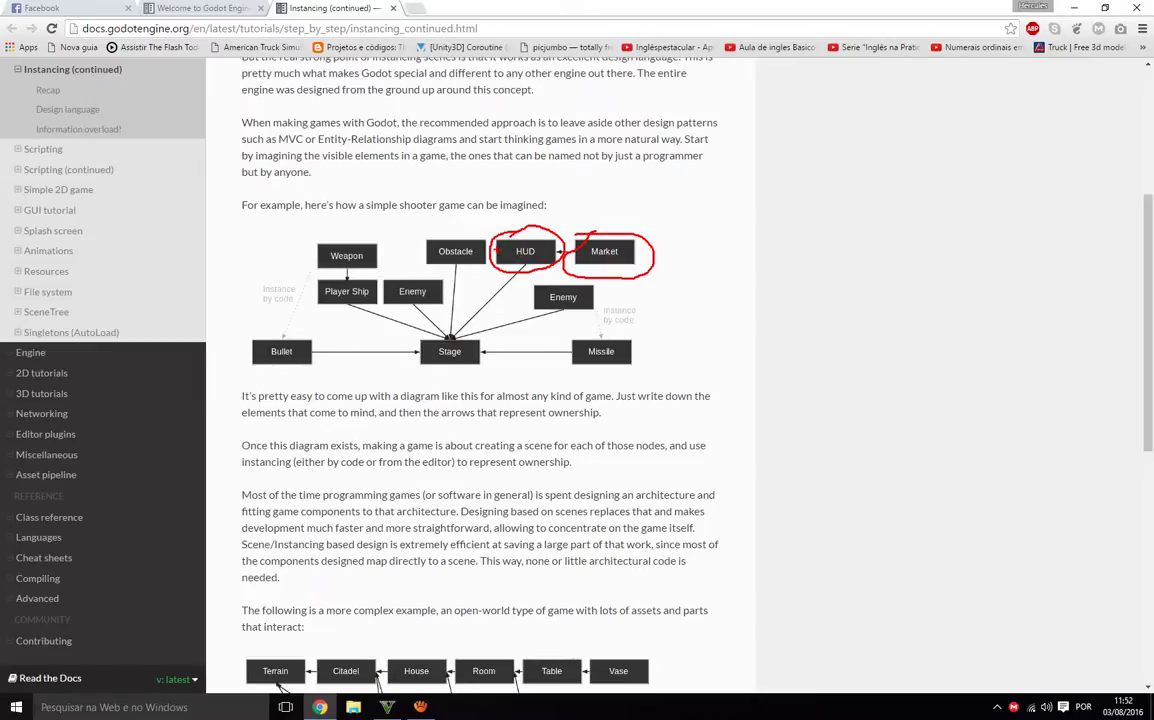
pyautogui.press('Escape')
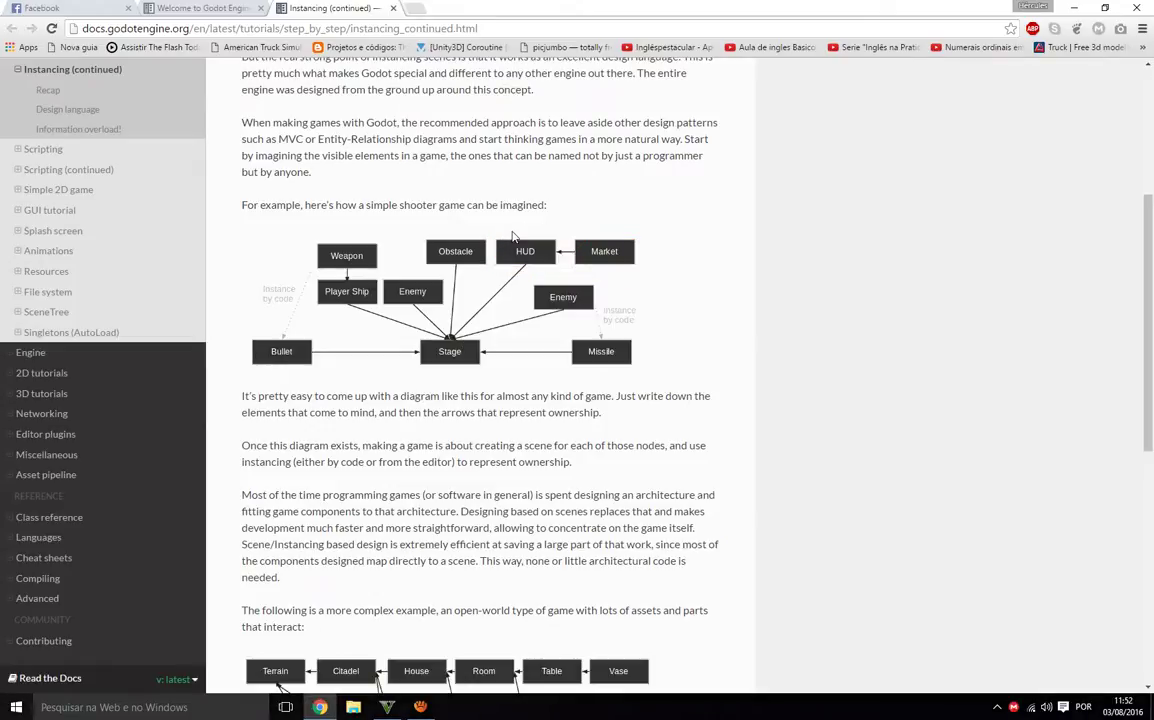
# Draw an arrow from the HUD node to Player Ship, circle the Market node, and clear the drawing.
pyautogui.moveTo(513, 238)
pyautogui.mouseDown()
pyautogui.moveTo(440, 200)
pyautogui.moveTo(340, 212)
pyautogui.moveTo(295, 256)
pyautogui.moveTo(305, 303)
pyautogui.mouseUp()
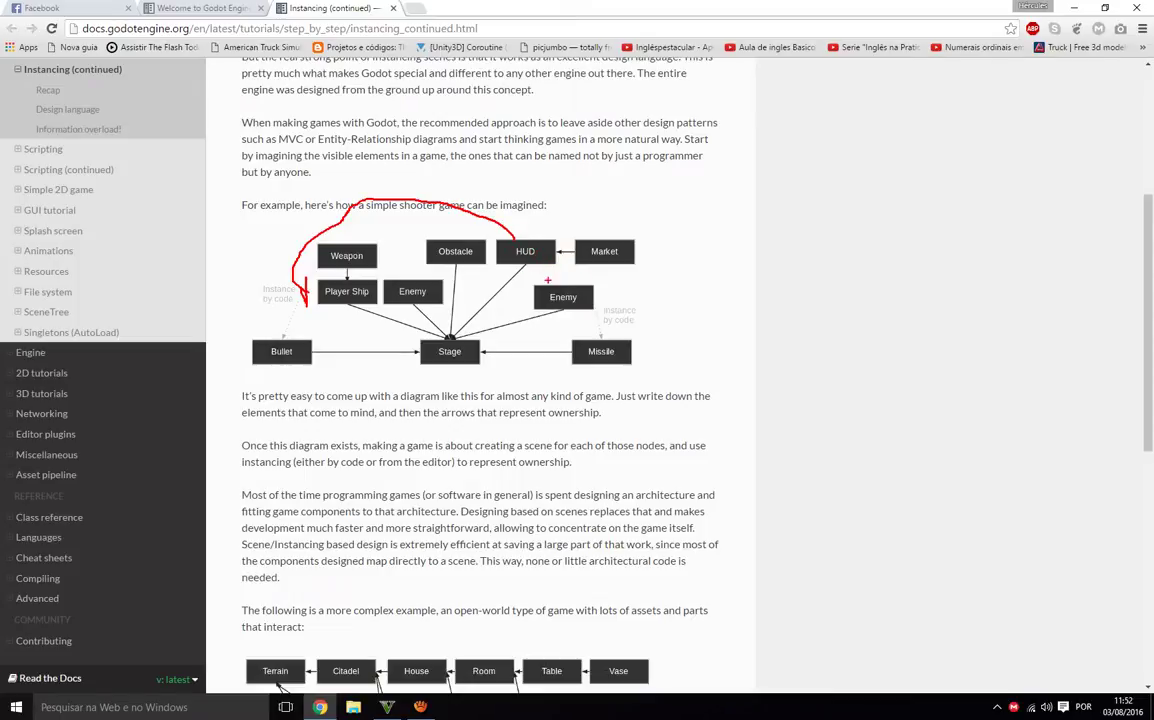
pyautogui.moveTo(588, 227)
pyautogui.mouseDown()
pyautogui.moveTo(572, 232)
pyautogui.moveTo(566, 268)
pyautogui.moveTo(656, 247)
pyautogui.moveTo(580, 228)
pyautogui.mouseUp()
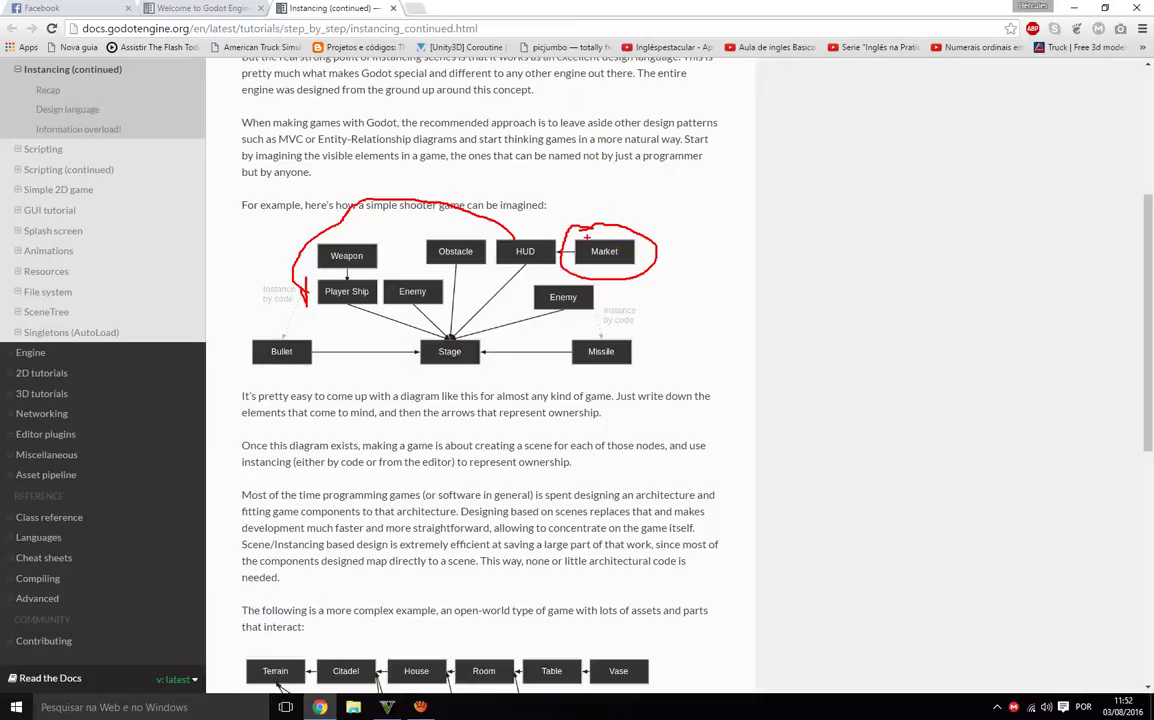
pyautogui.press('Escape')
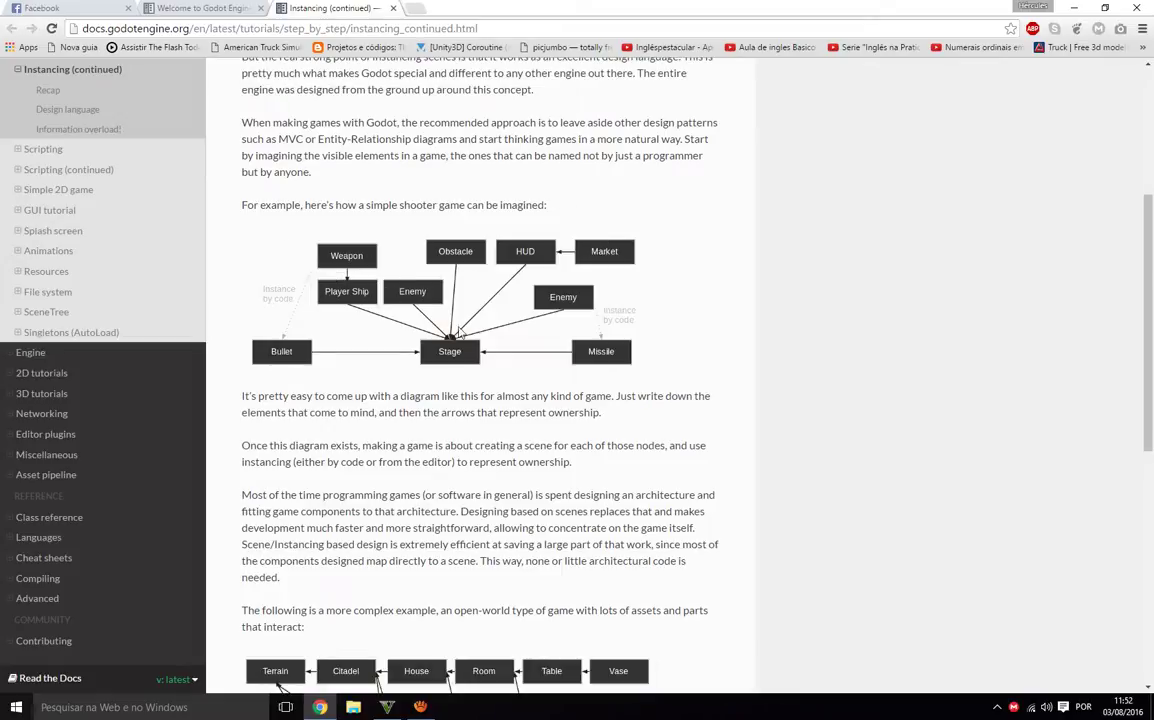
# Leave the documentation page and open the Scene Instancing Demo project from the Godot project manager.
pyautogui.scroll(-3, 466, 424)
pyautogui.scroll(3, 466, 424)
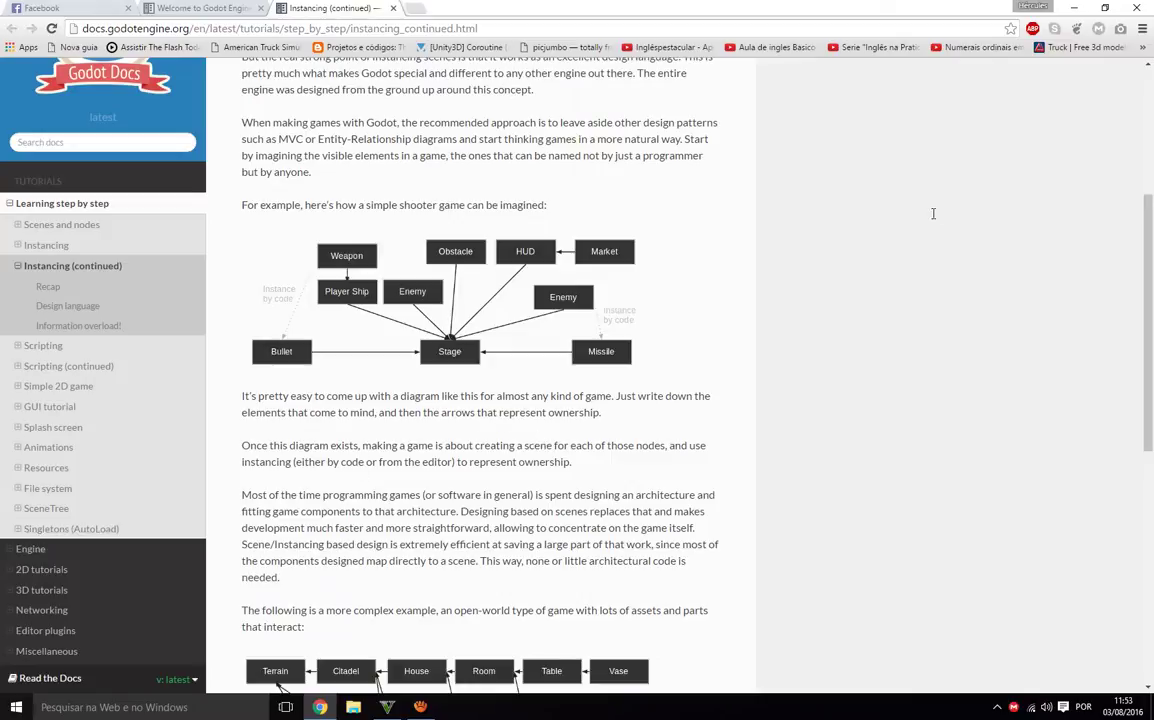
pyautogui.click(1074, 7)
pyautogui.doubleClick(391, 305)
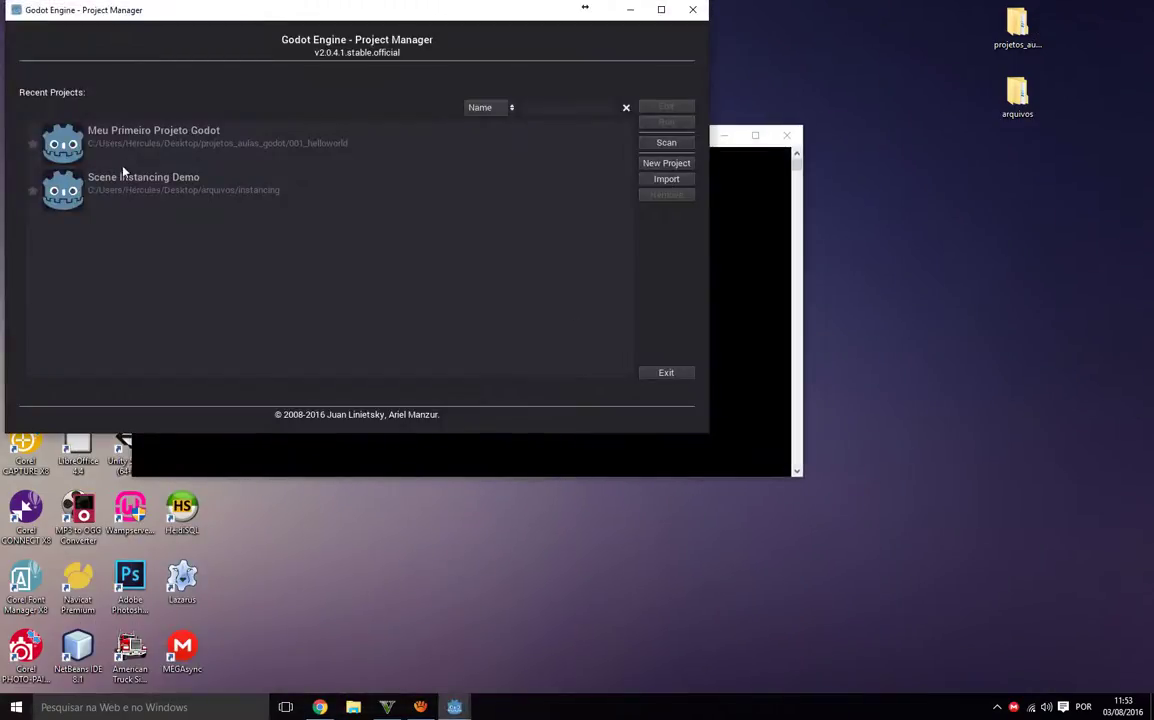
pyautogui.click(99, 180)
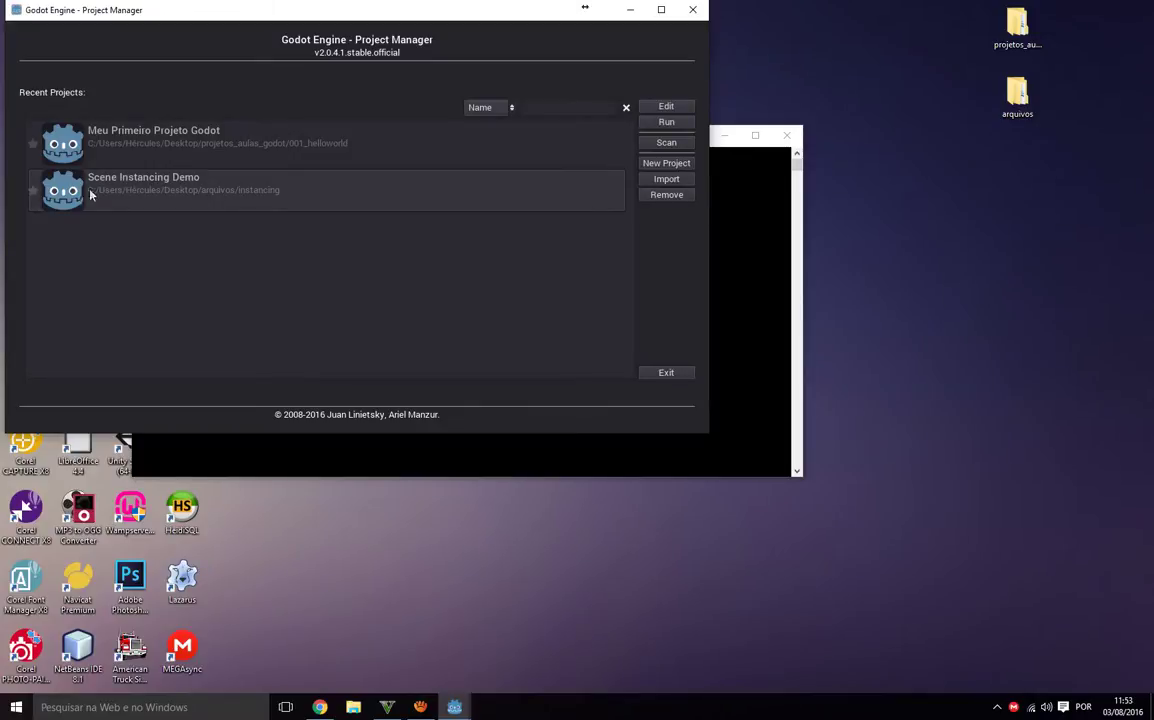
pyautogui.doubleClick(146, 186)
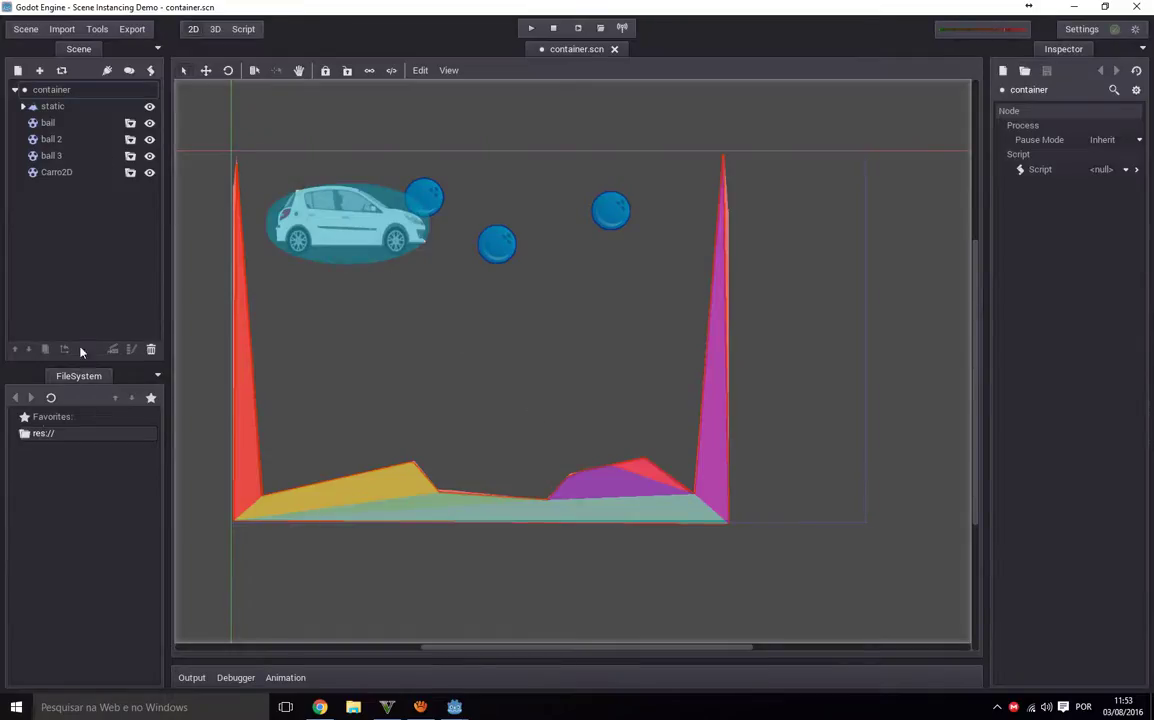
# Delete the Carro2D node from the container scene.
pyautogui.click(42, 174)
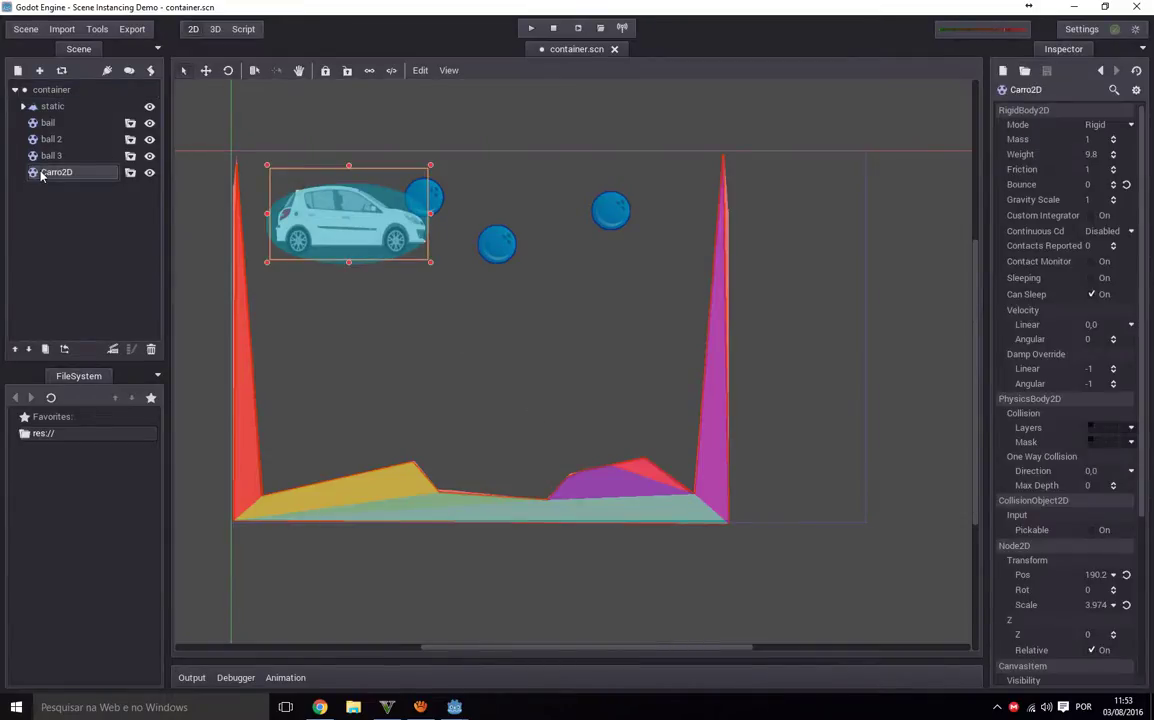
pyautogui.press('Delete')
pyautogui.press('Return')
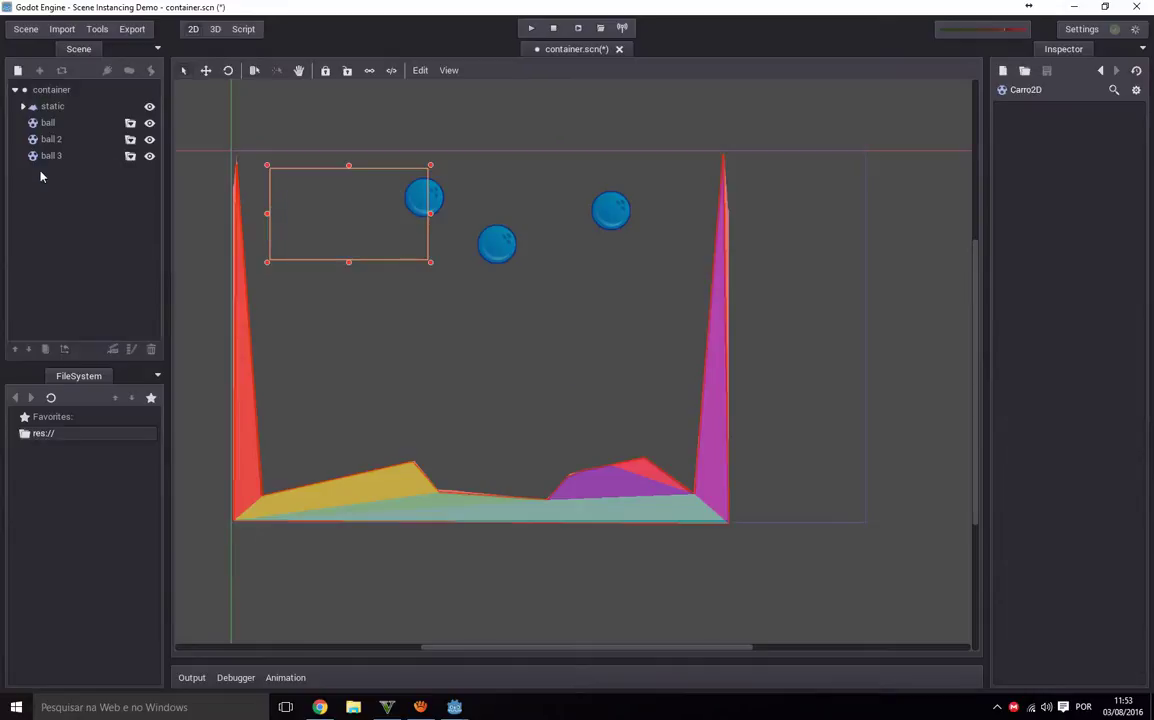
# Remove the Carro2D.scn file from the project's res:// folder, despite container.scn depending on it.
pyautogui.click(40, 434)
pyautogui.doubleClick(40, 434)
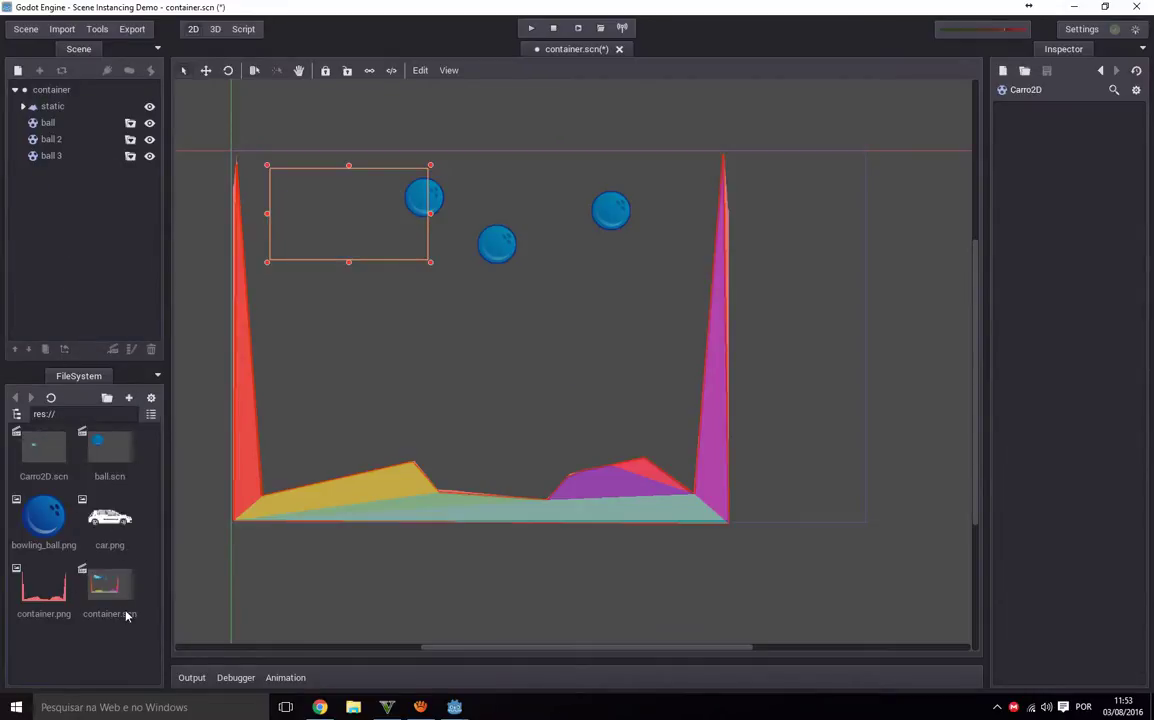
pyautogui.click(53, 465)
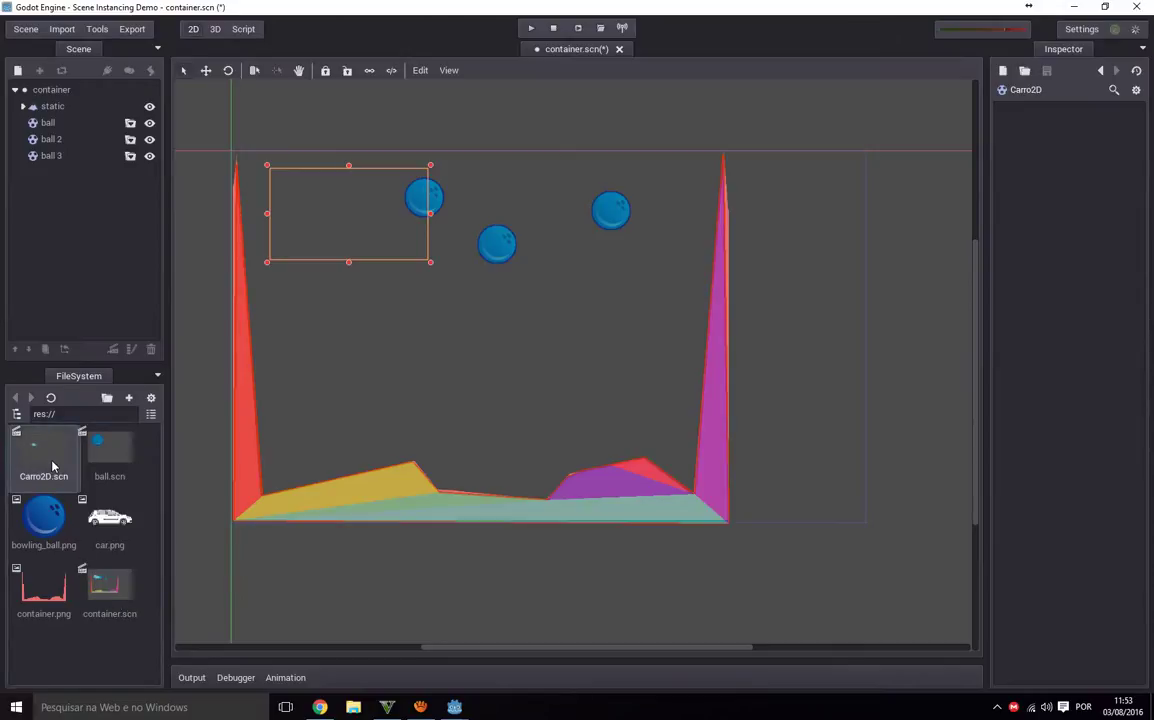
pyautogui.click(150, 416)
pyautogui.click(150, 387)
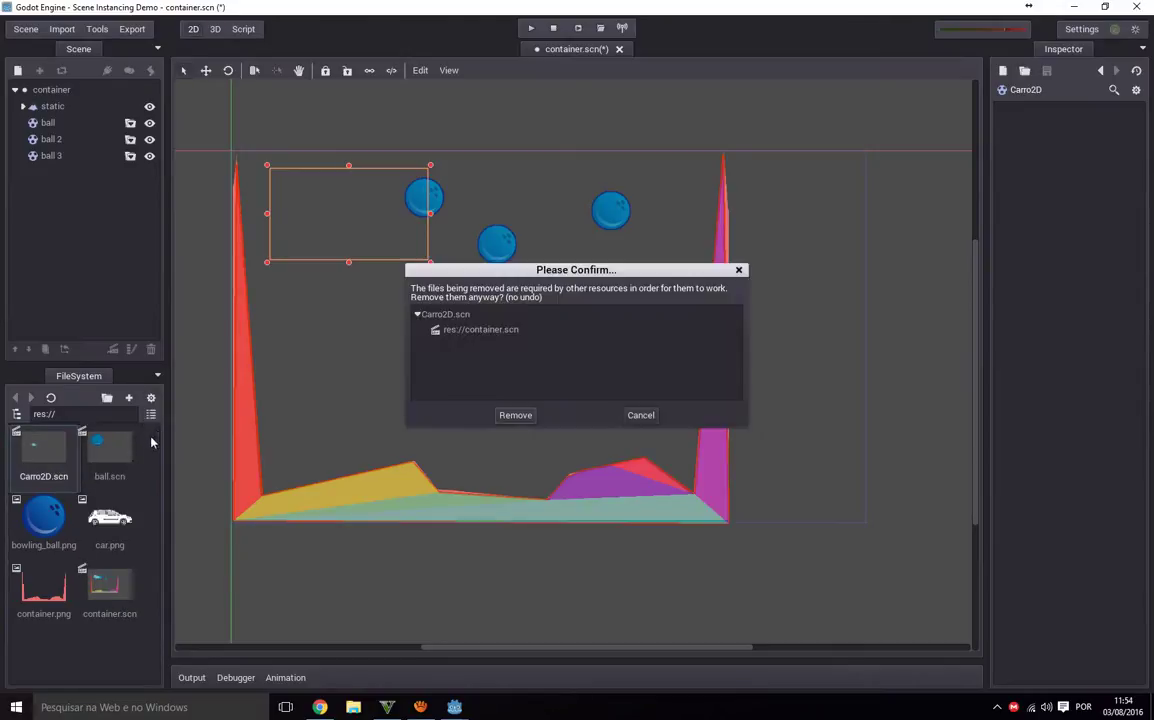
pyautogui.click(516, 415)
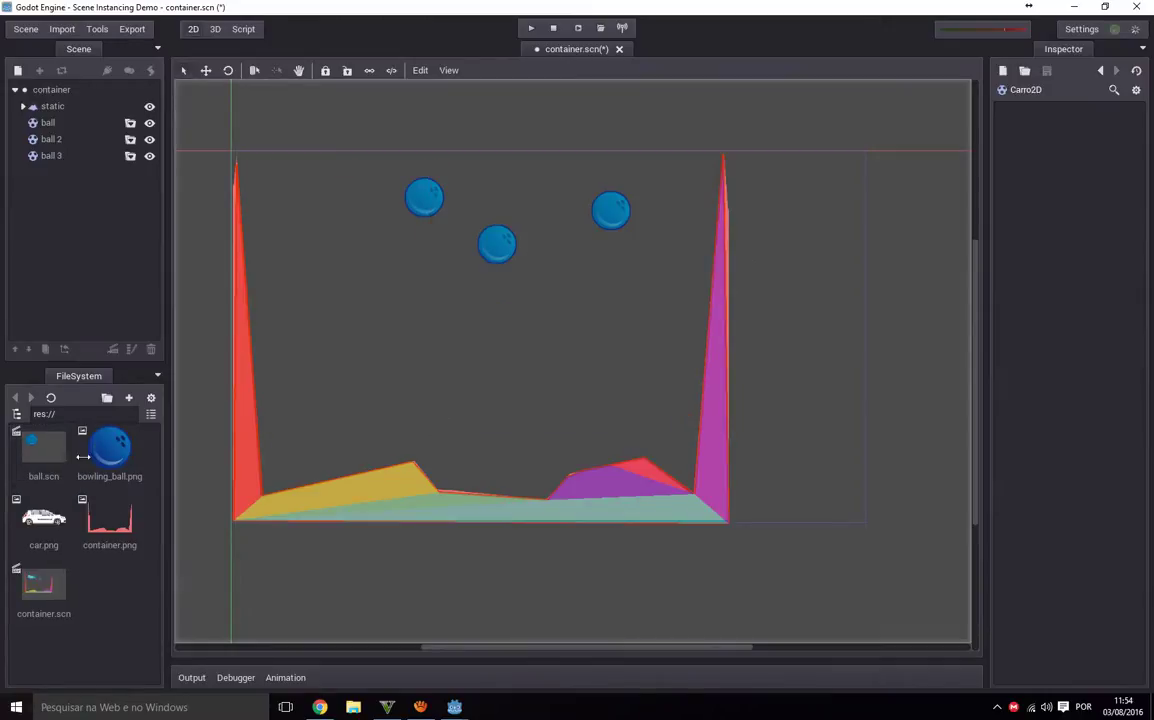
# Create a new empty scene and save the container scene.
pyautogui.click(43, 520)
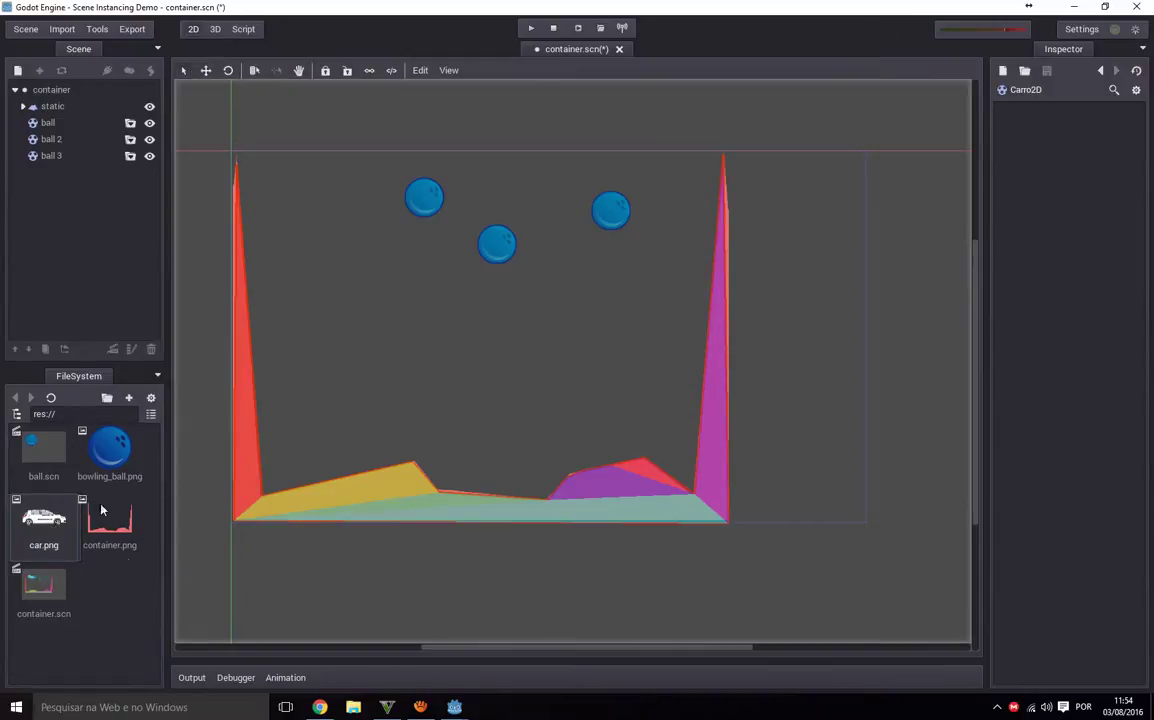
pyautogui.click(22, 29)
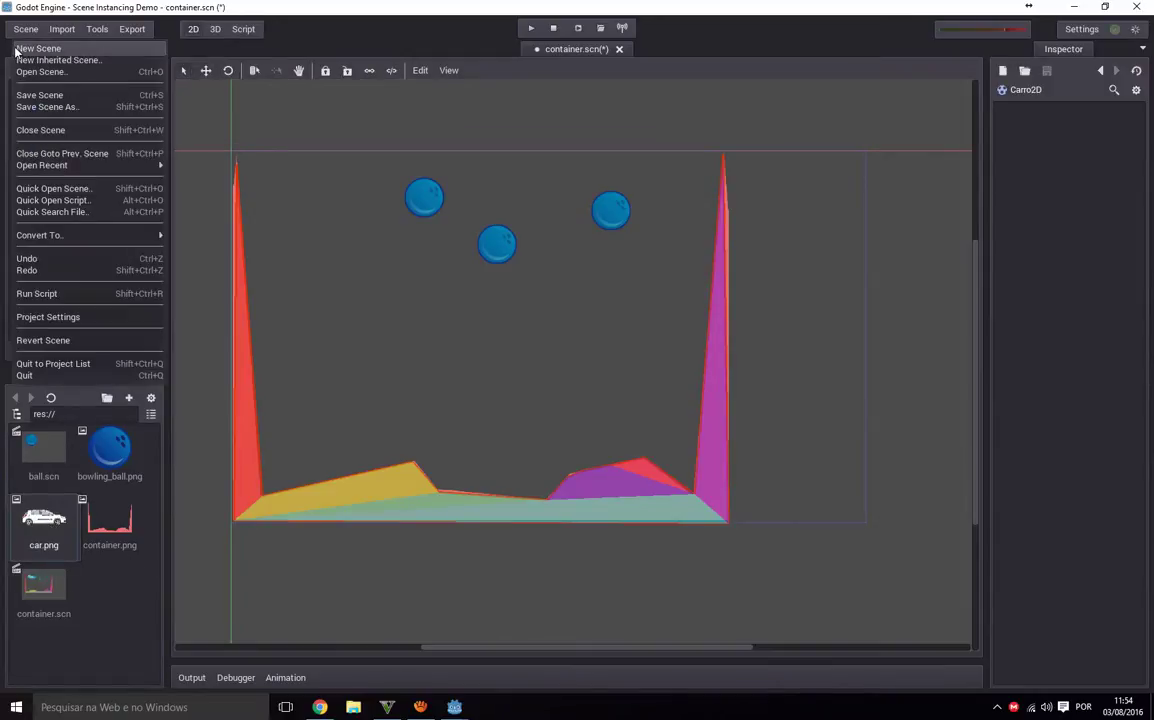
pyautogui.click(20, 45)
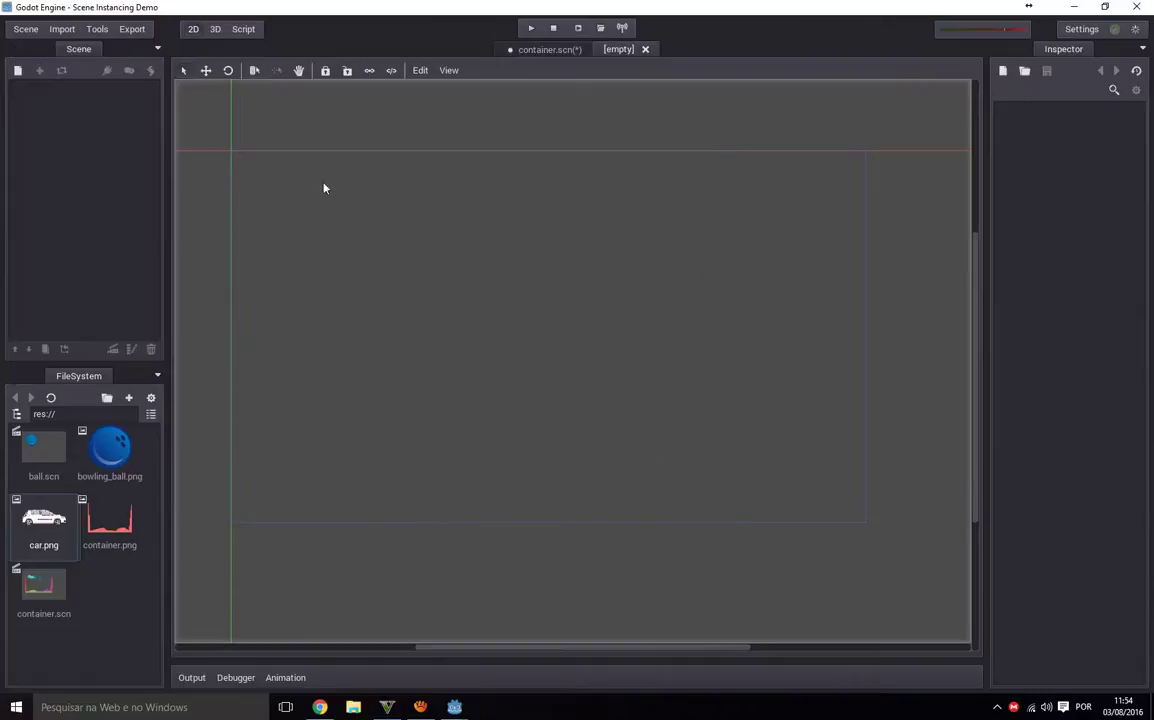
pyautogui.click(508, 51)
pyautogui.hotkey('ctrl', 's')
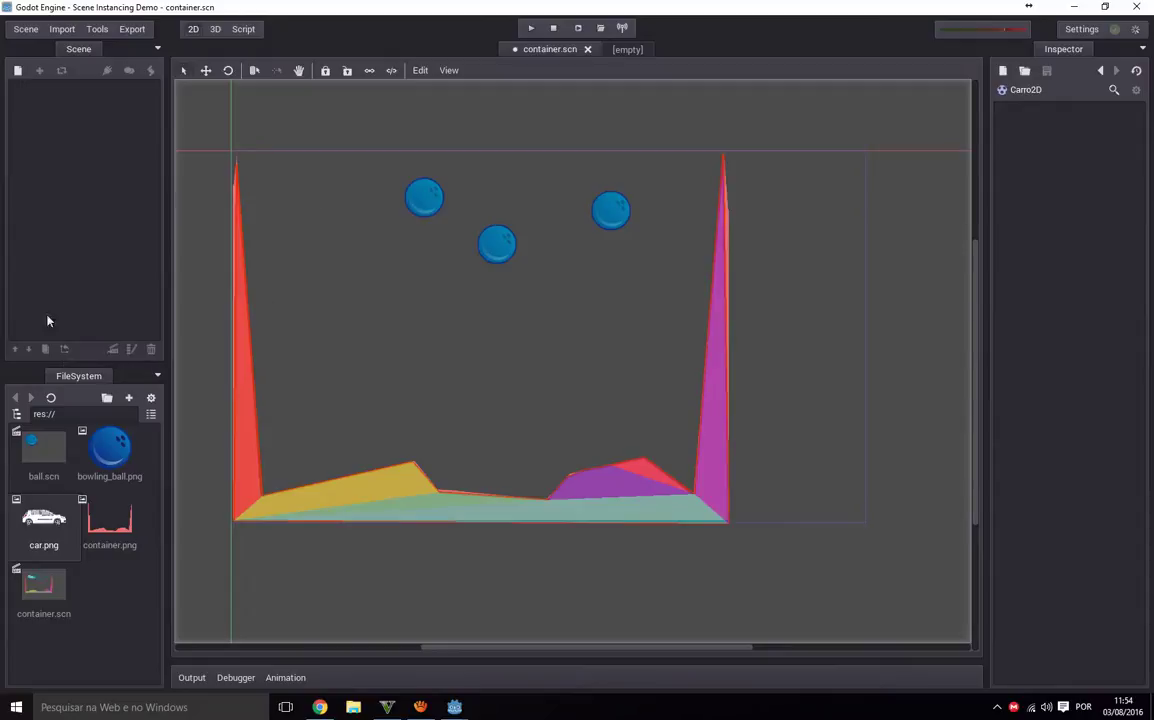
# Open ball.scn to examine its ball root with the sprite and collision child nodes, and close the scene.
pyautogui.doubleClick(43, 450)
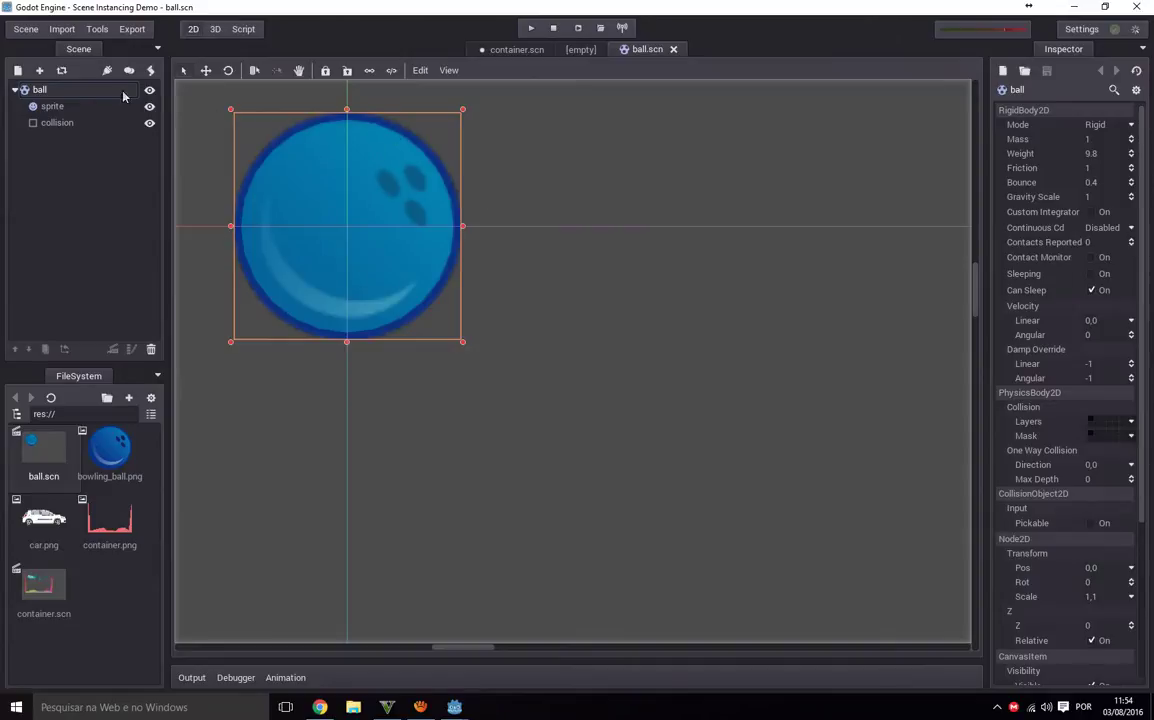
pyautogui.click(16, 90)
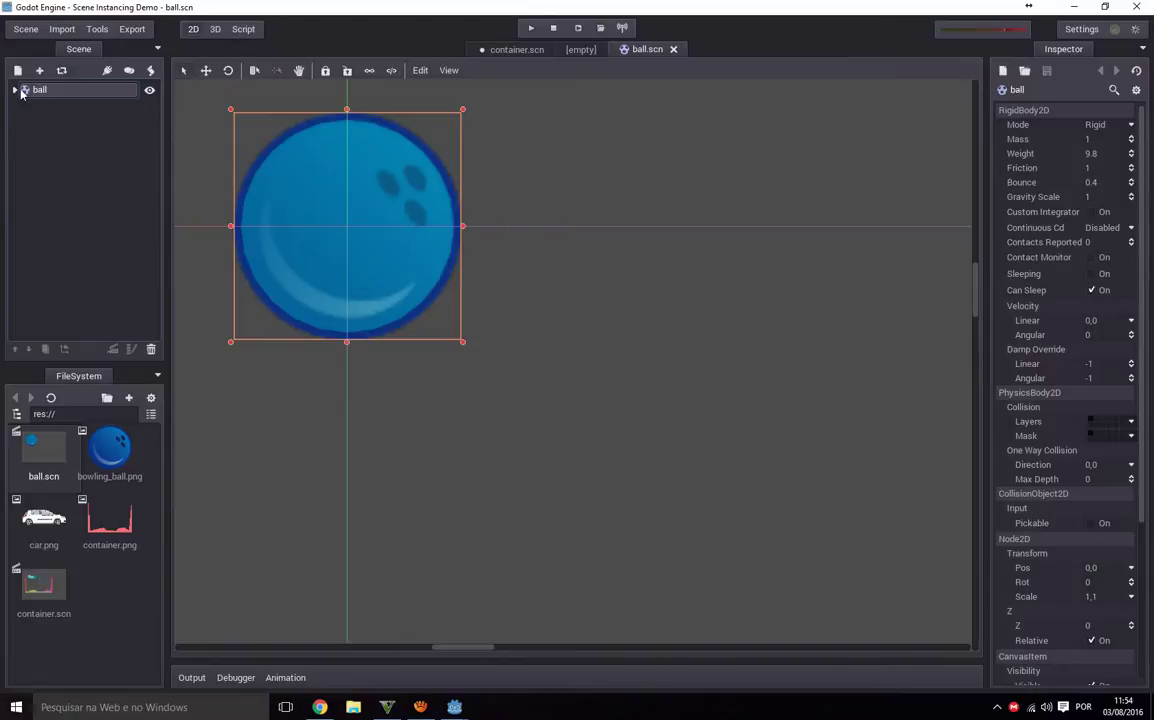
pyautogui.click(15, 90)
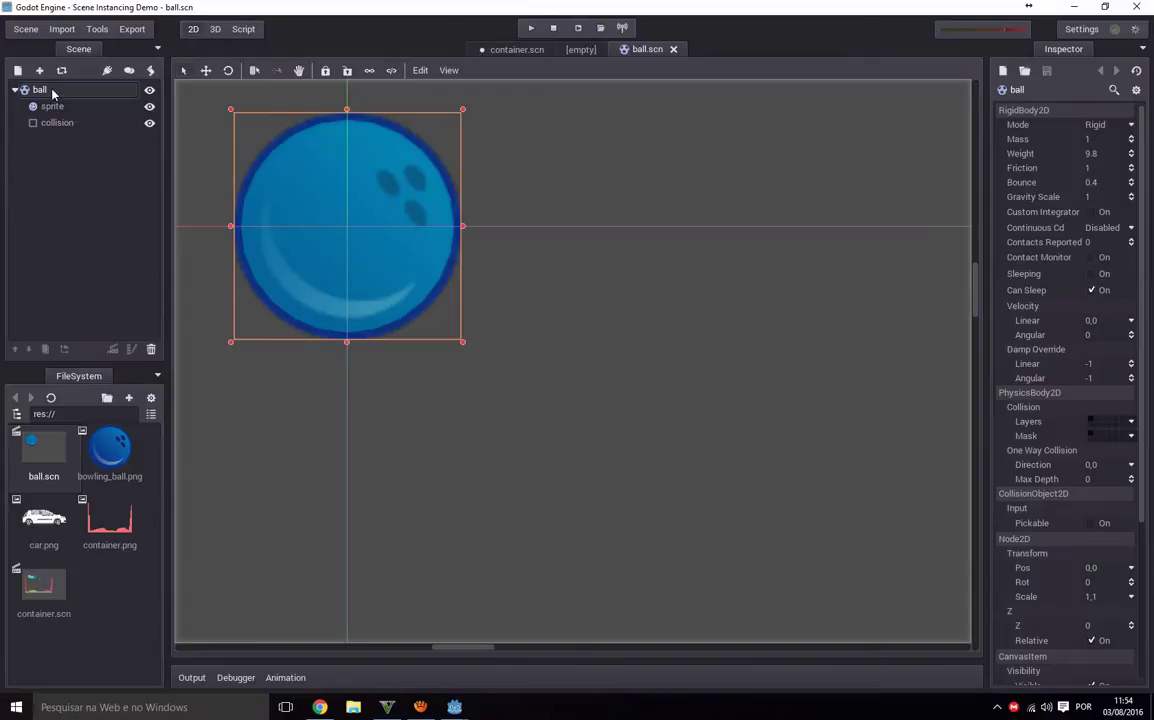
pyautogui.click(52, 106)
pyautogui.click(60, 122)
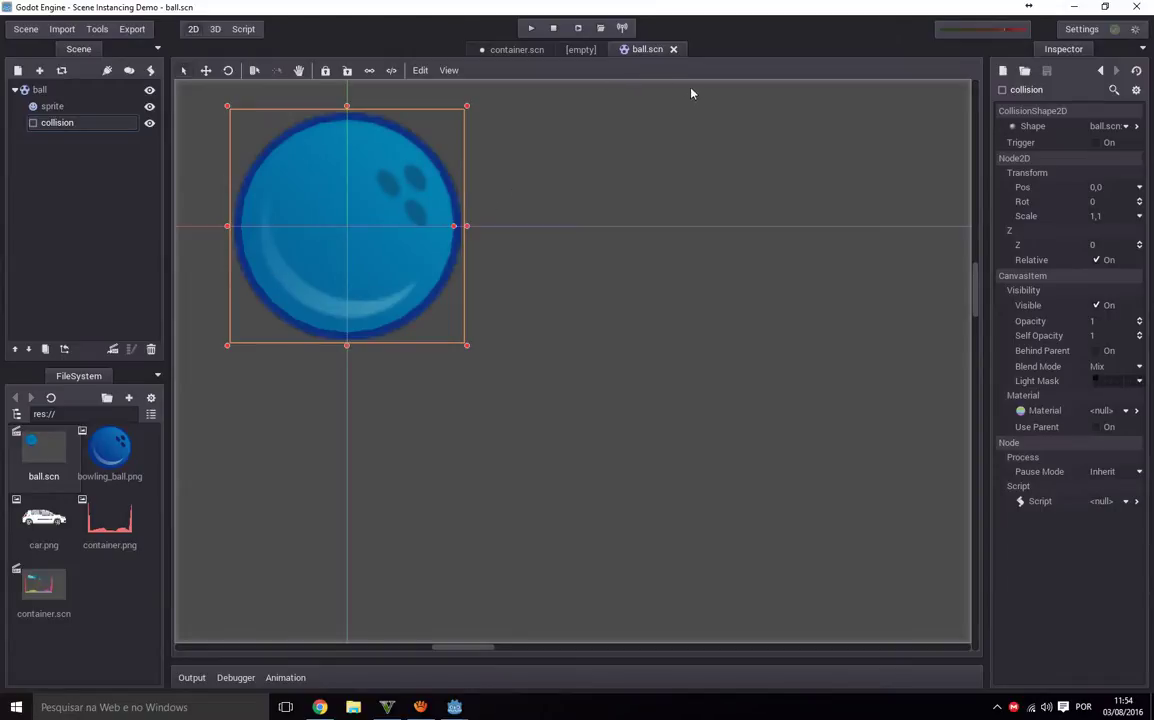
pyautogui.click(673, 49)
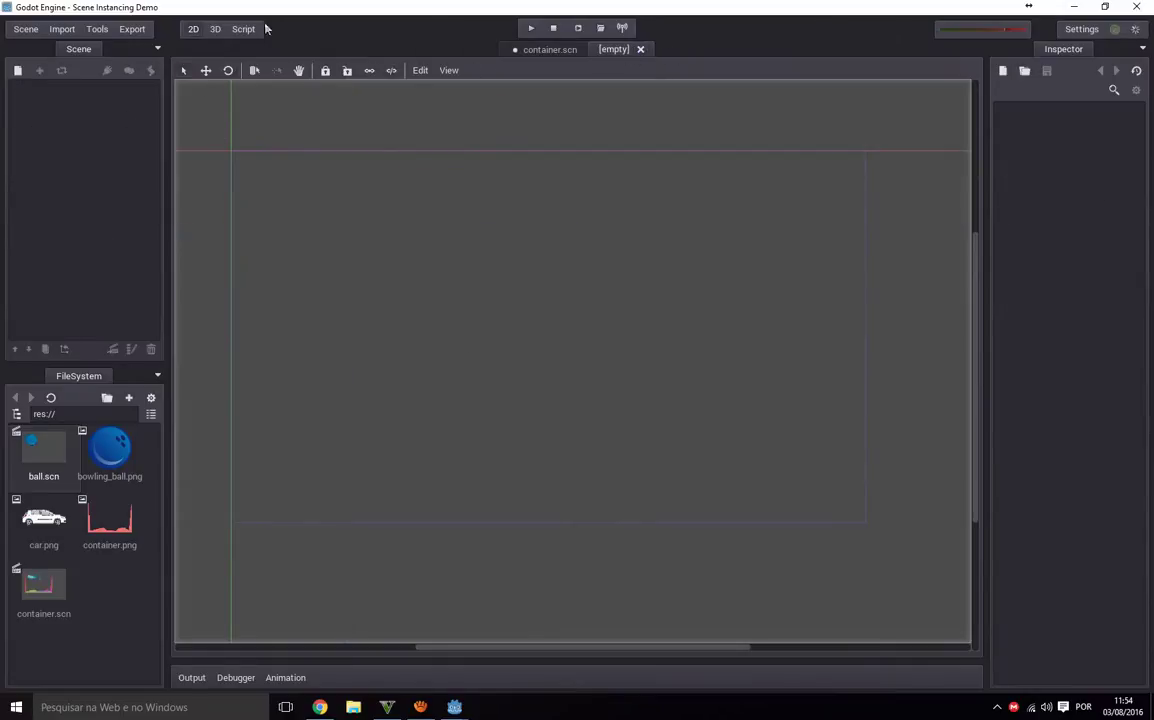
# Add a RigidBody2D as the root node of the empty scene.
pyautogui.click(17, 71)
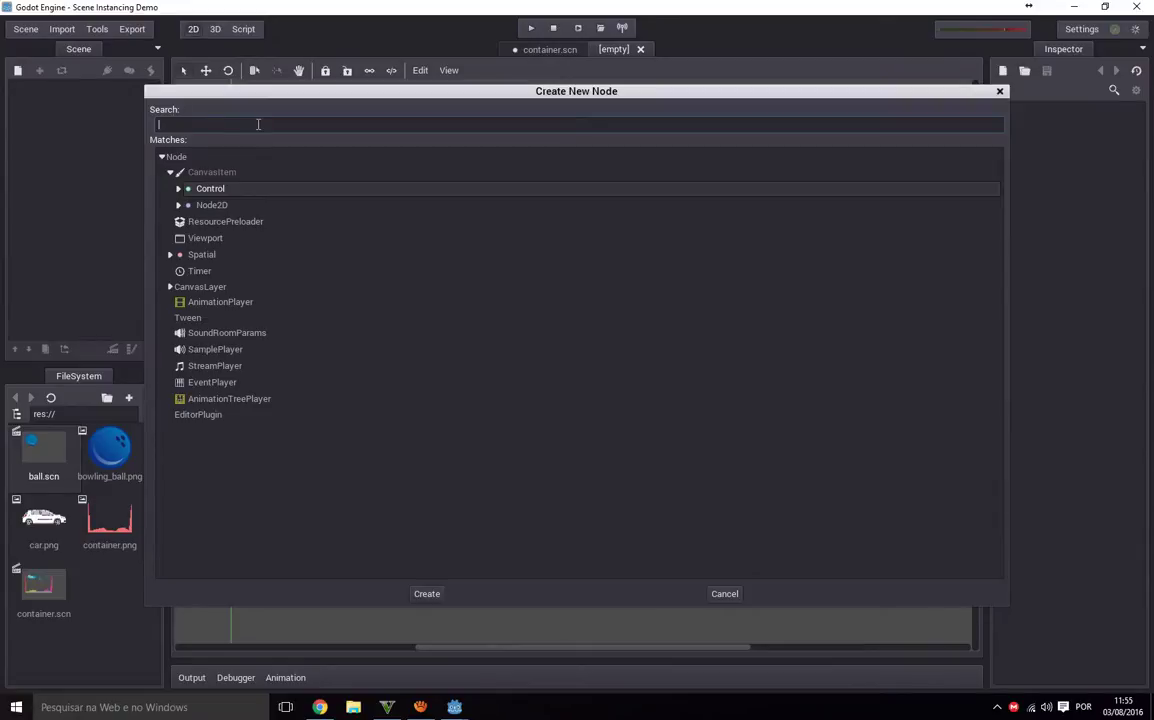
pyautogui.write('Rid')
pyautogui.press('BackSpace')
pyautogui.press('BackSpace')
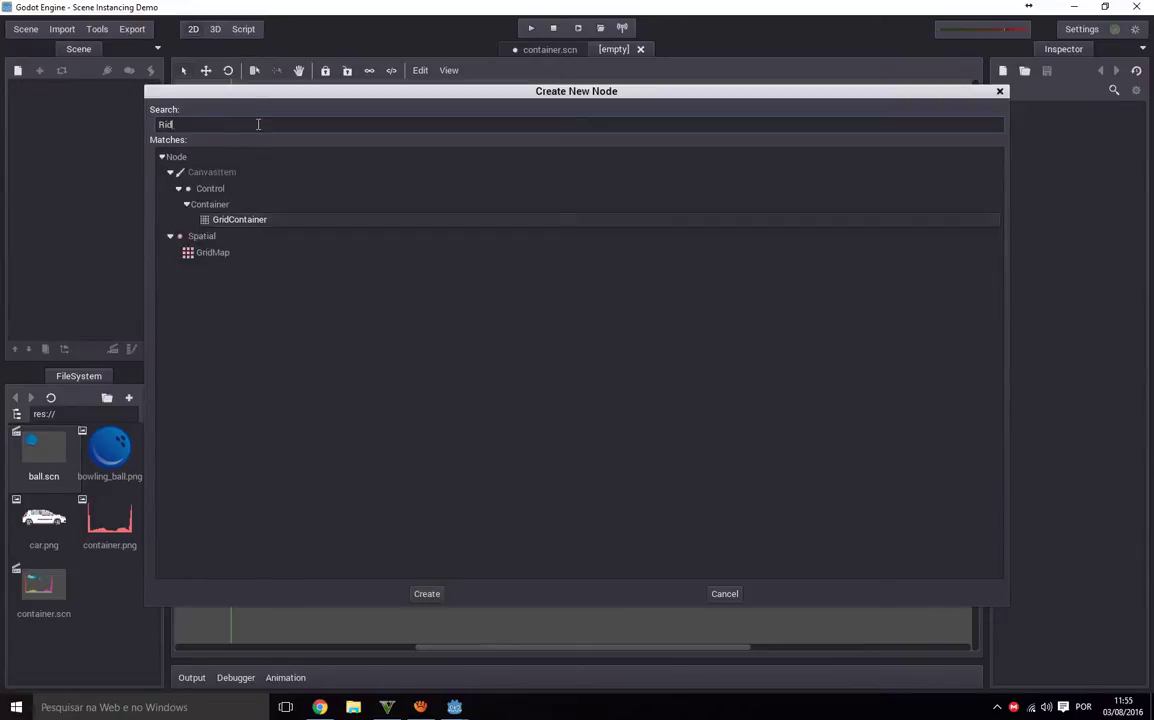
pyautogui.write('gi')
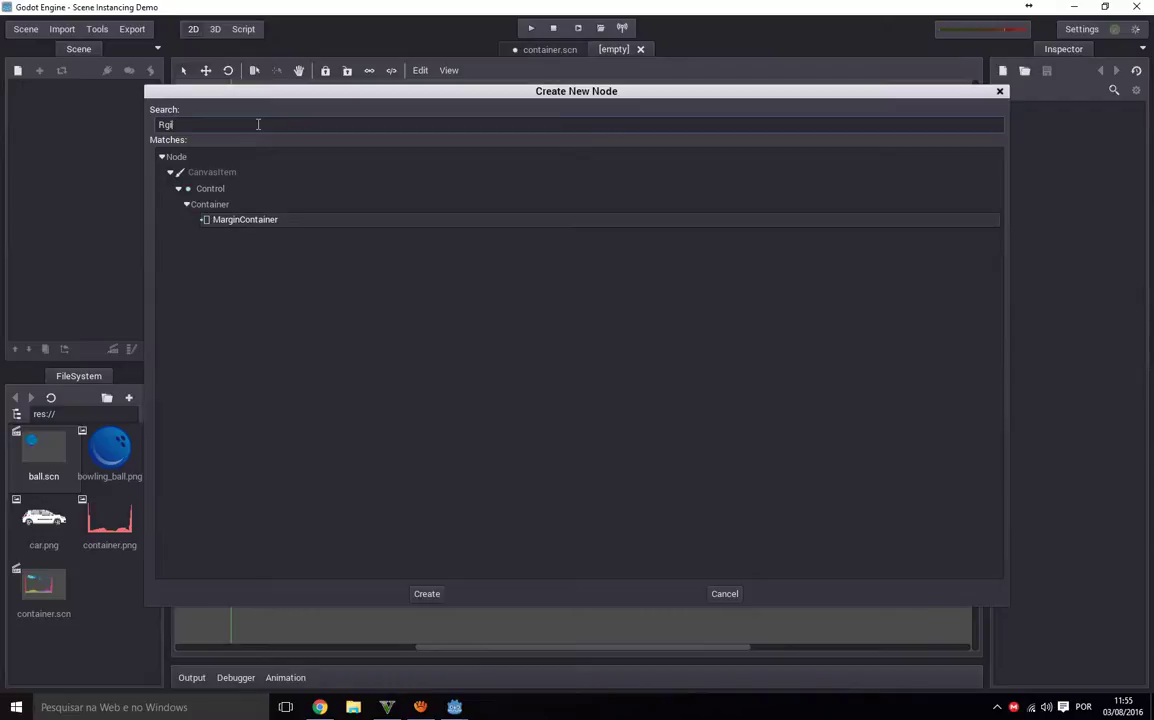
pyautogui.press('BackSpace')
pyautogui.press('BackSpace')
pyautogui.write('ig')
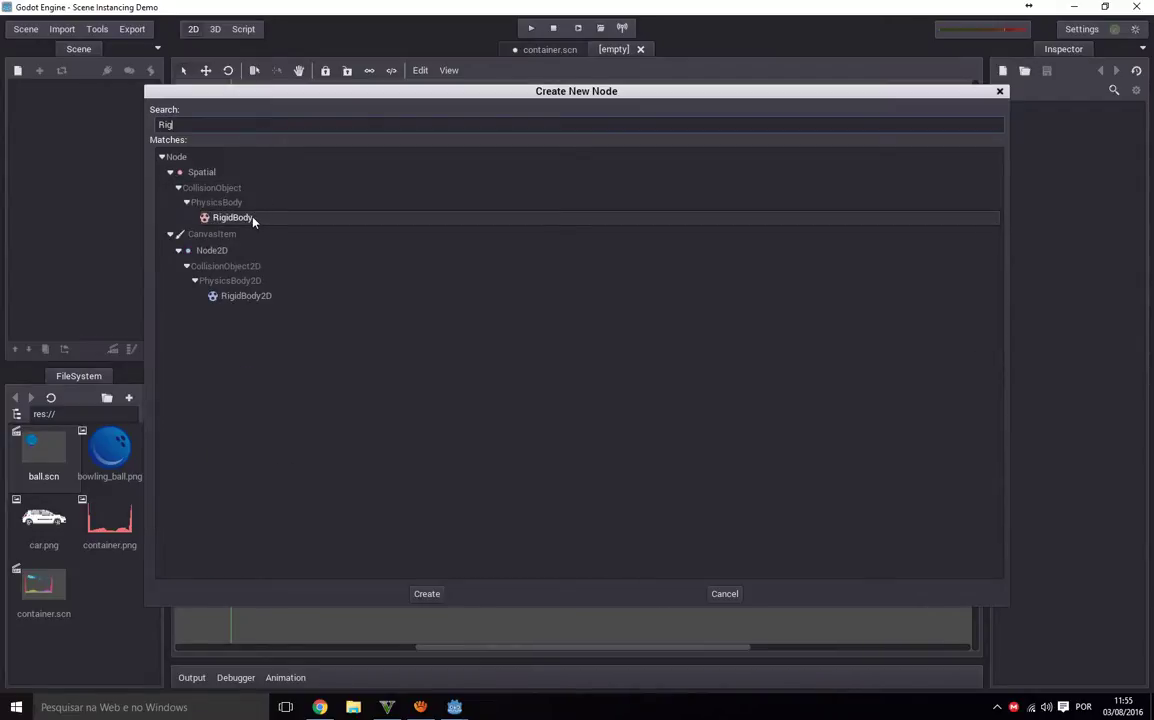
pyautogui.click(250, 296)
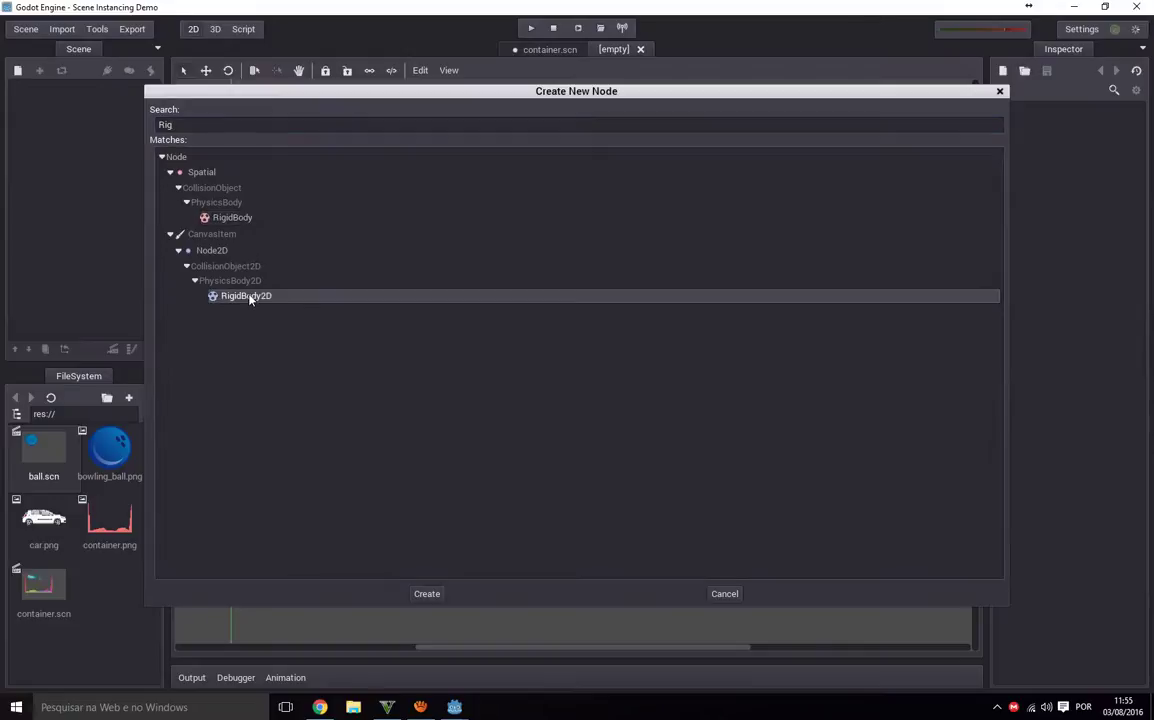
pyautogui.doubleClick(250, 296)
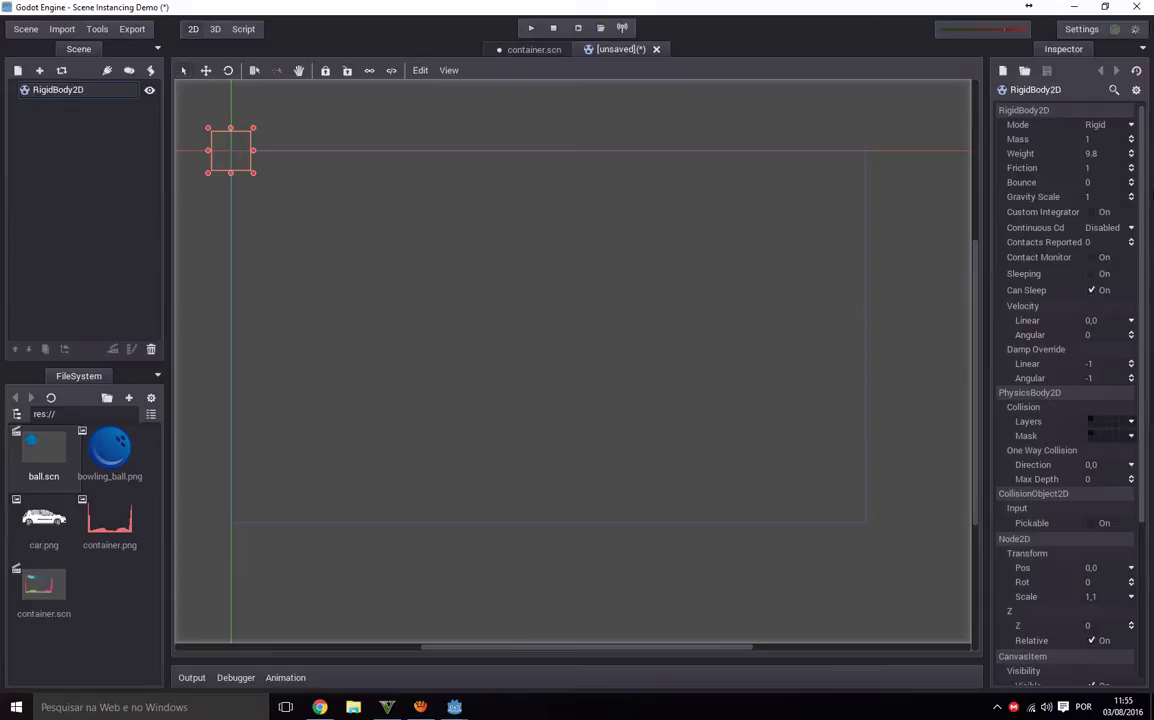
# Save the new scene as Carro2D.scn in the res:// folder.
pyautogui.moveTo(1143, 193)
pyautogui.mouseDown()
pyautogui.moveTo(1151, 372)
pyautogui.moveTo(1146, 168)
pyautogui.mouseUp()
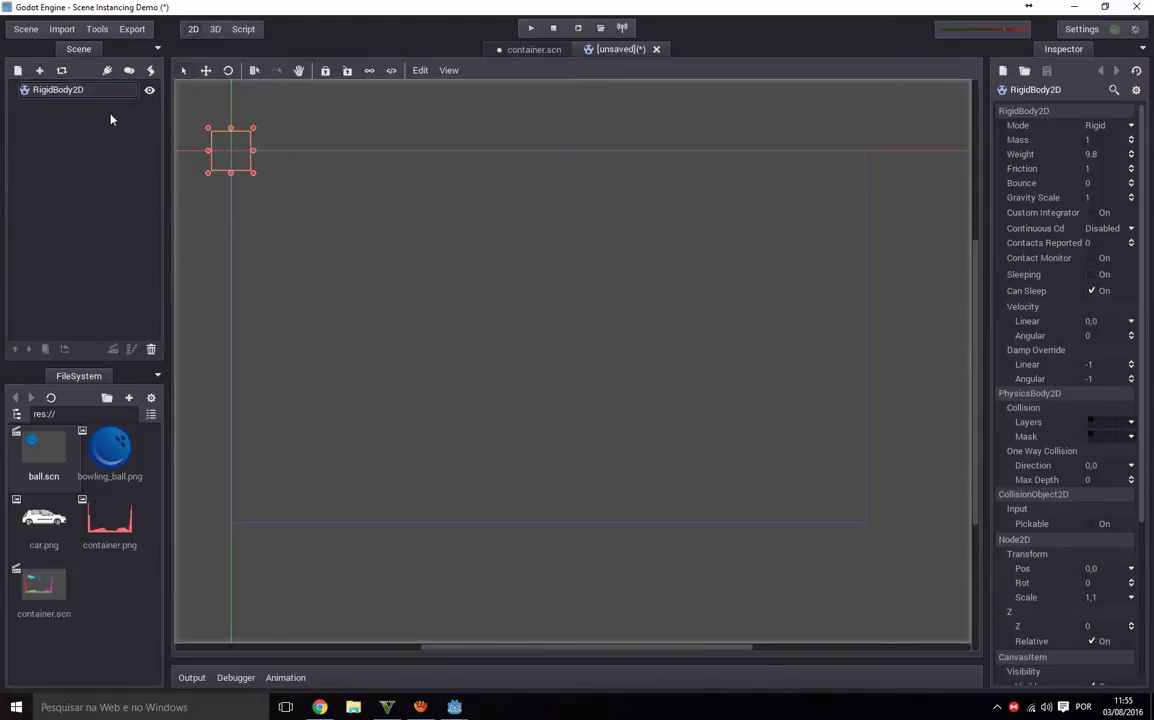
pyautogui.click(28, 30)
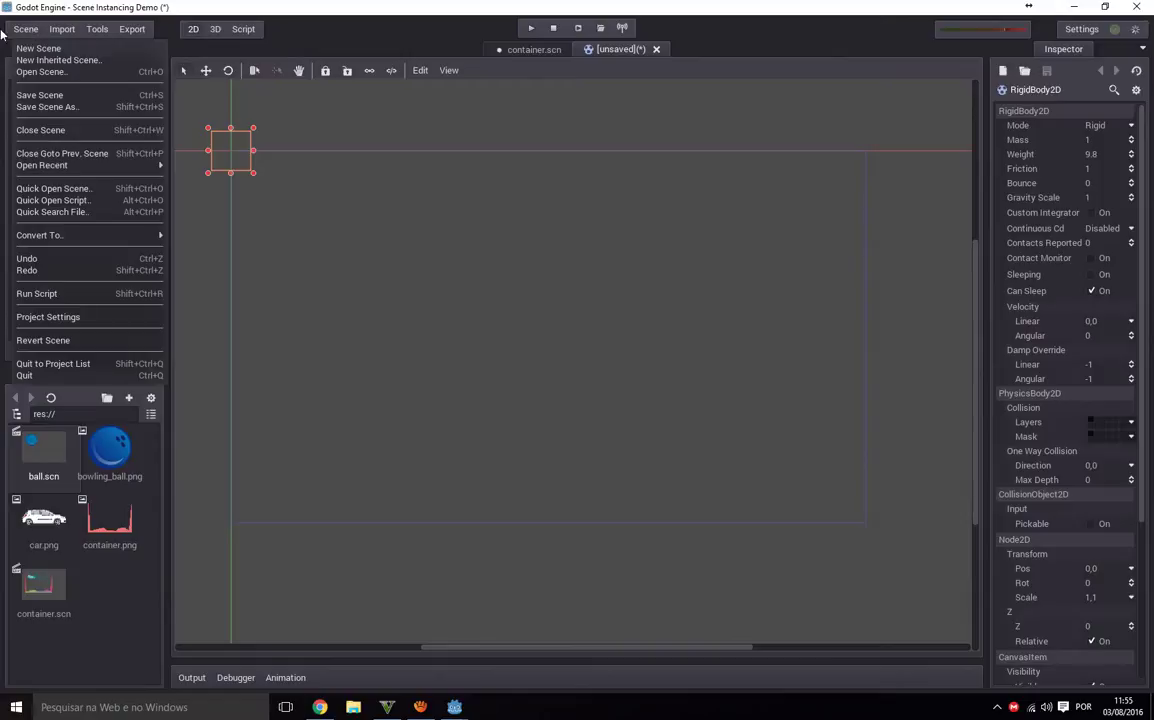
pyautogui.click(48, 106)
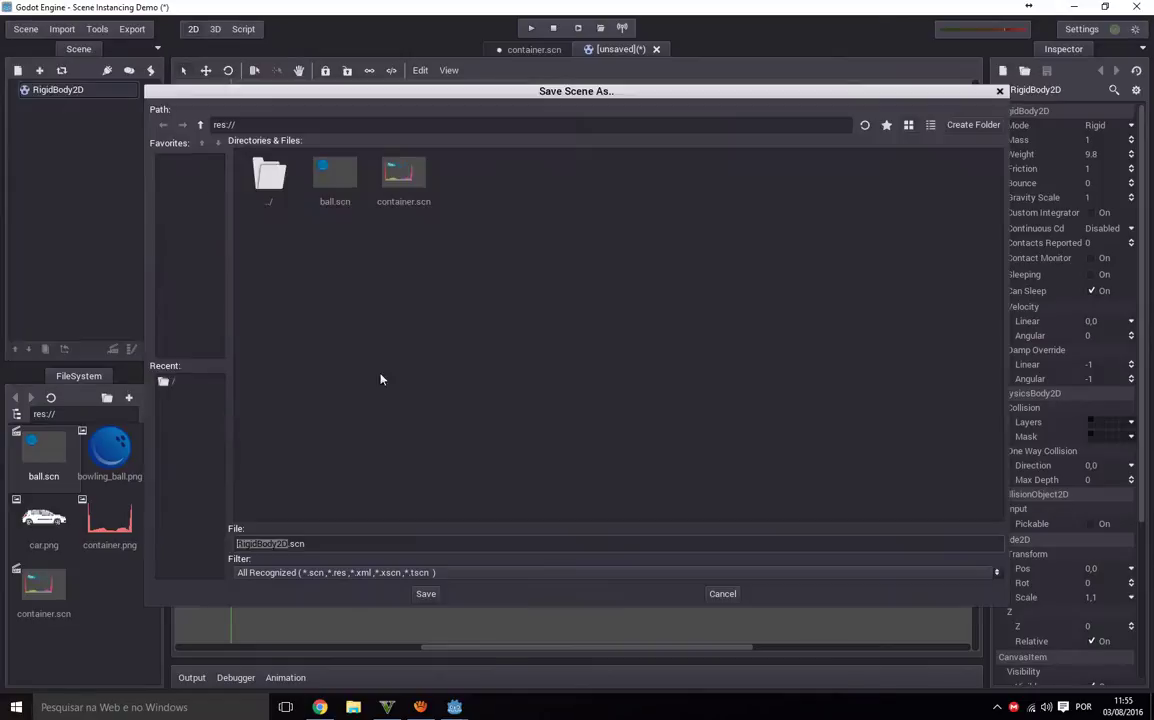
pyautogui.moveTo(292, 545); pyautogui.dragTo(129, 544)
pyautogui.write('Carro2D')
pyautogui.click(428, 596)
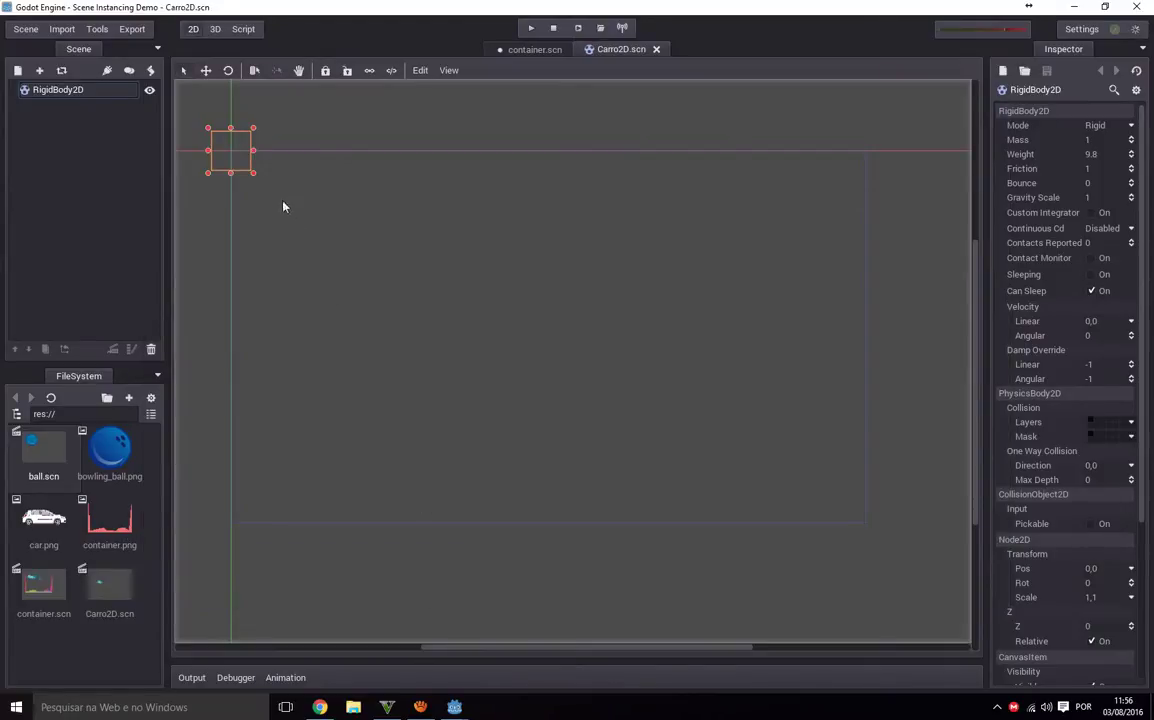
# Stretch the RigidBody2D to a horizontal scale of about 2.98, set its position to 0,0 and keep the node selected.
pyautogui.moveTo(253, 151); pyautogui.dragTo(318, 168)
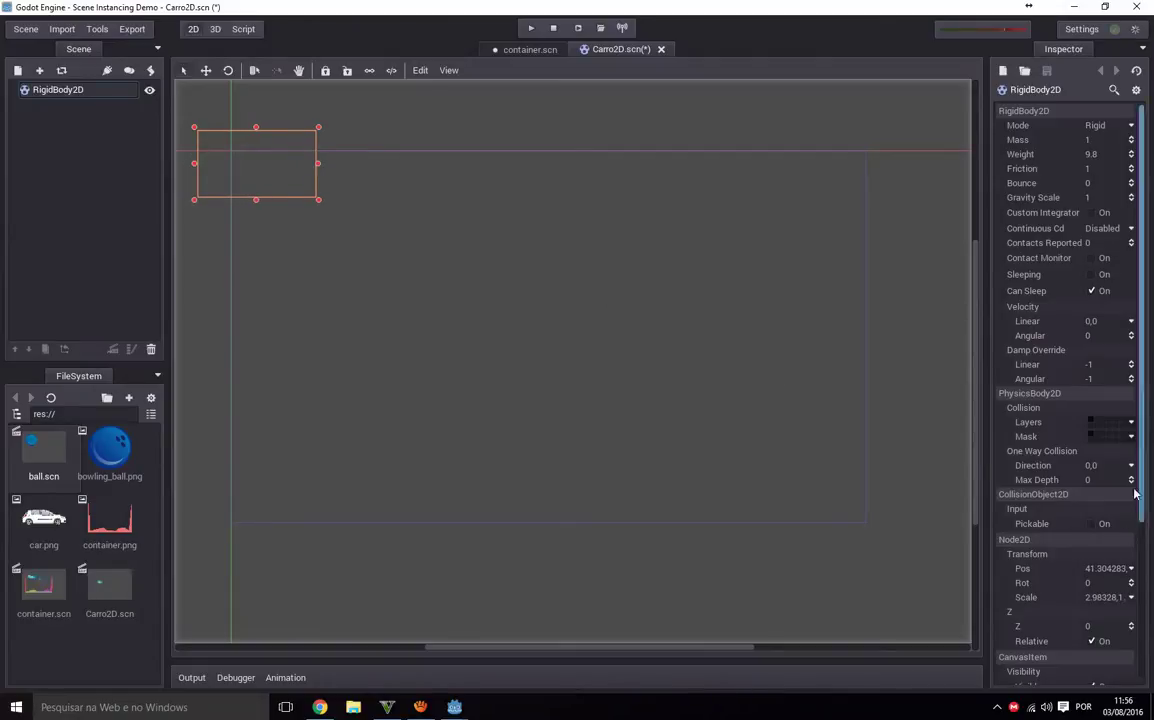
pyautogui.click(1108, 570)
pyautogui.write('0')
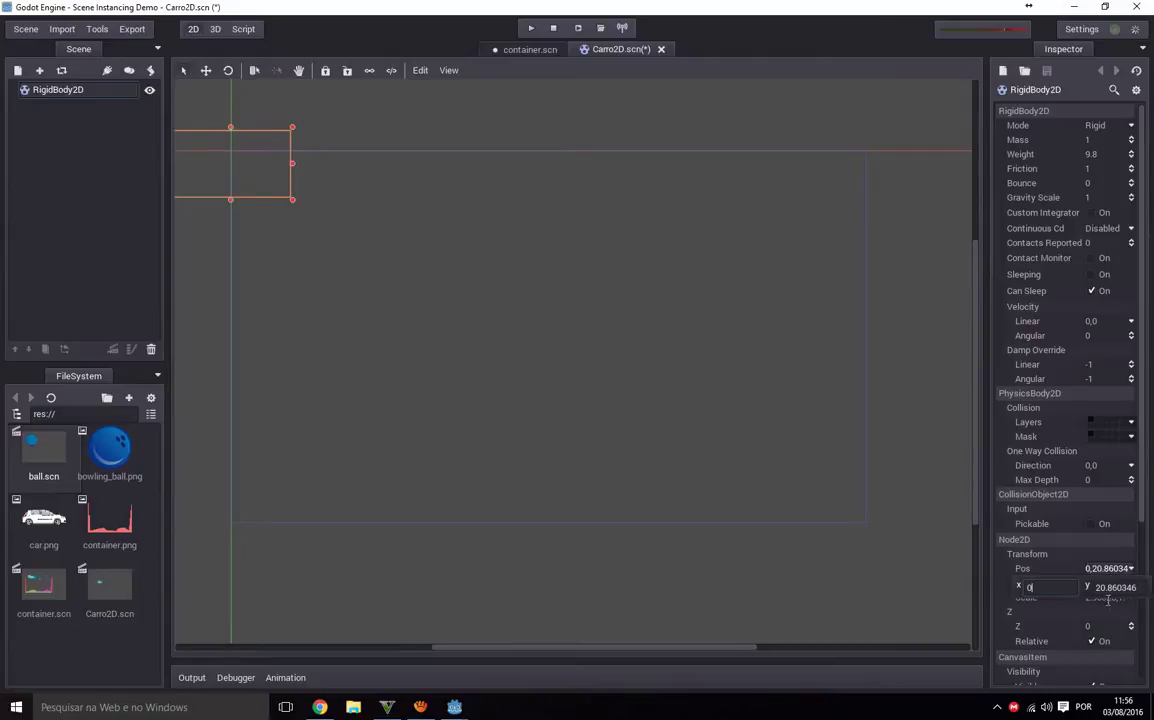
pyautogui.click(1114, 588)
pyautogui.write('0')
pyautogui.click(871, 595)
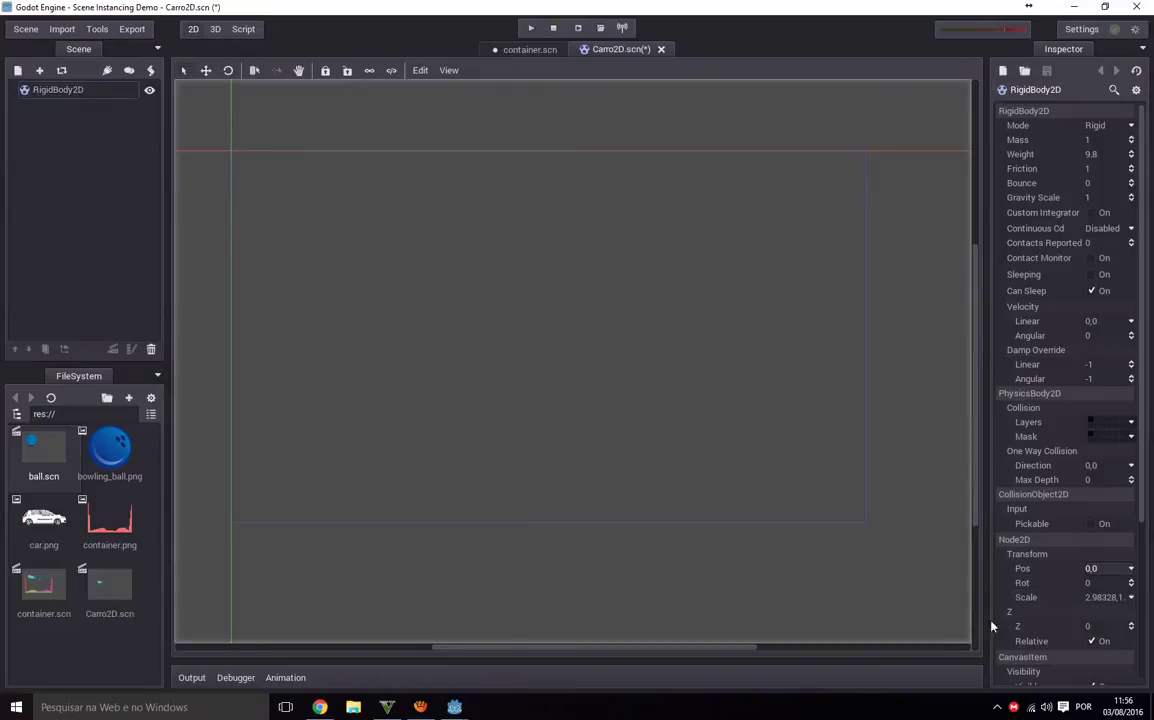
pyautogui.scroll(-3, 520, 524)
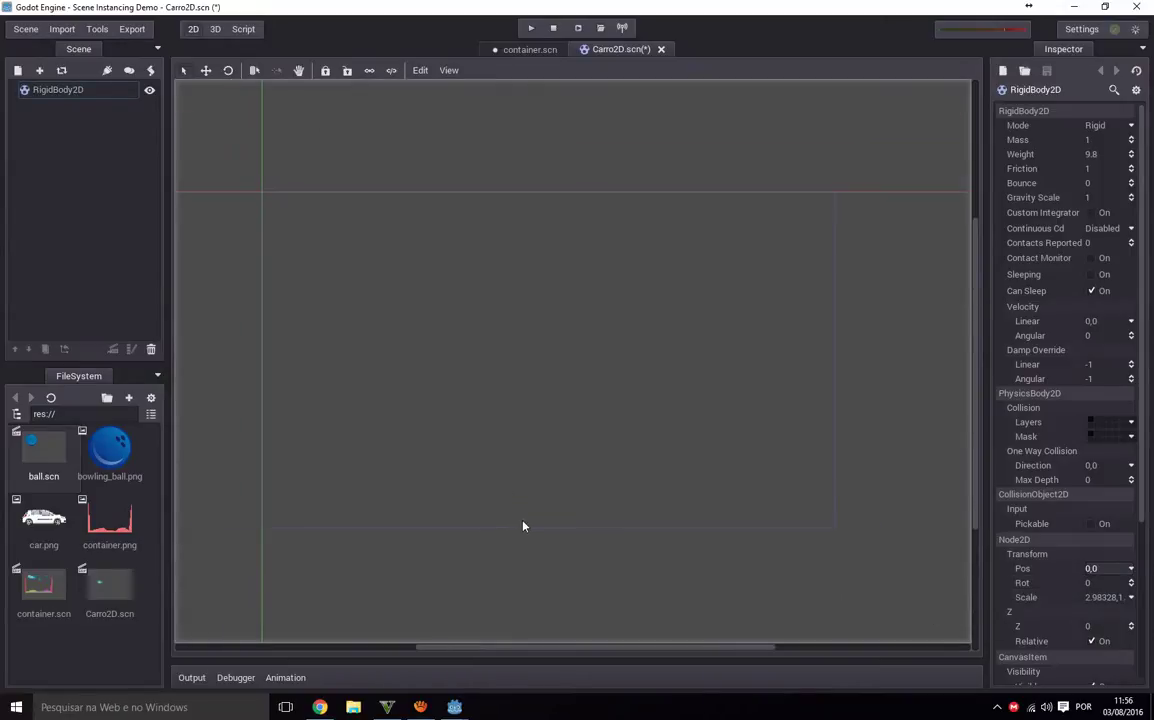
pyautogui.scroll(1, 522, 525)
pyautogui.click(70, 91)
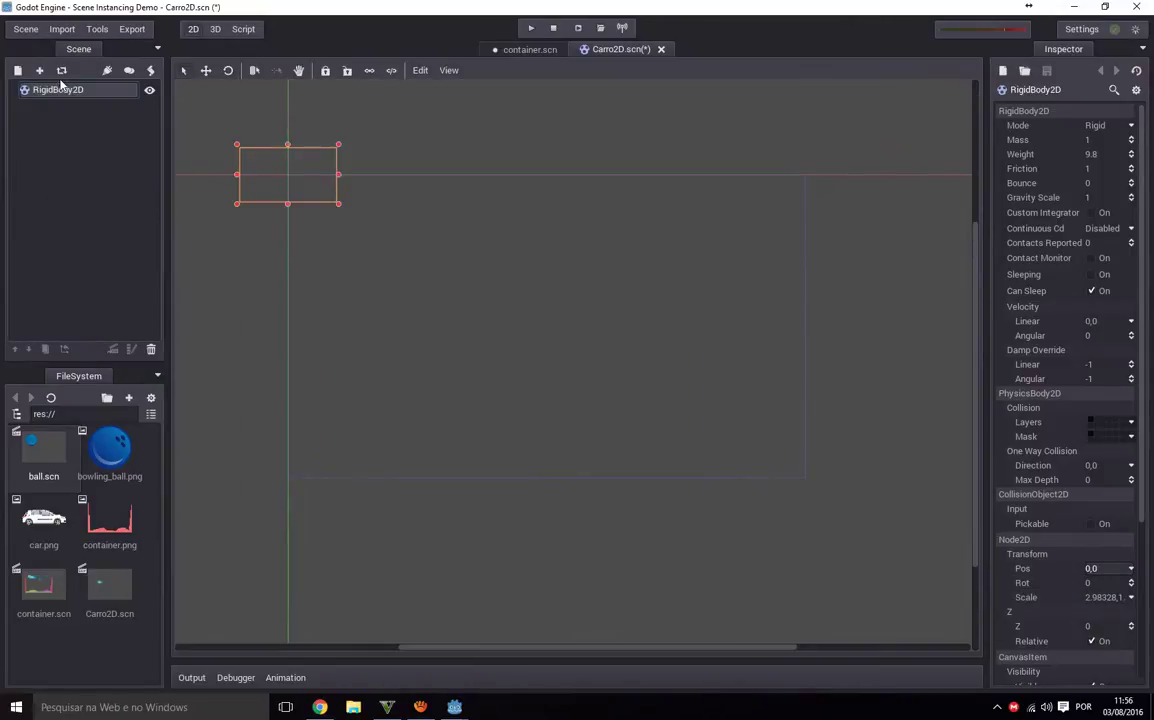
pyautogui.scroll(1, 519, 455)
pyautogui.moveTo(623, 640); pyautogui.dragTo(558, 642)
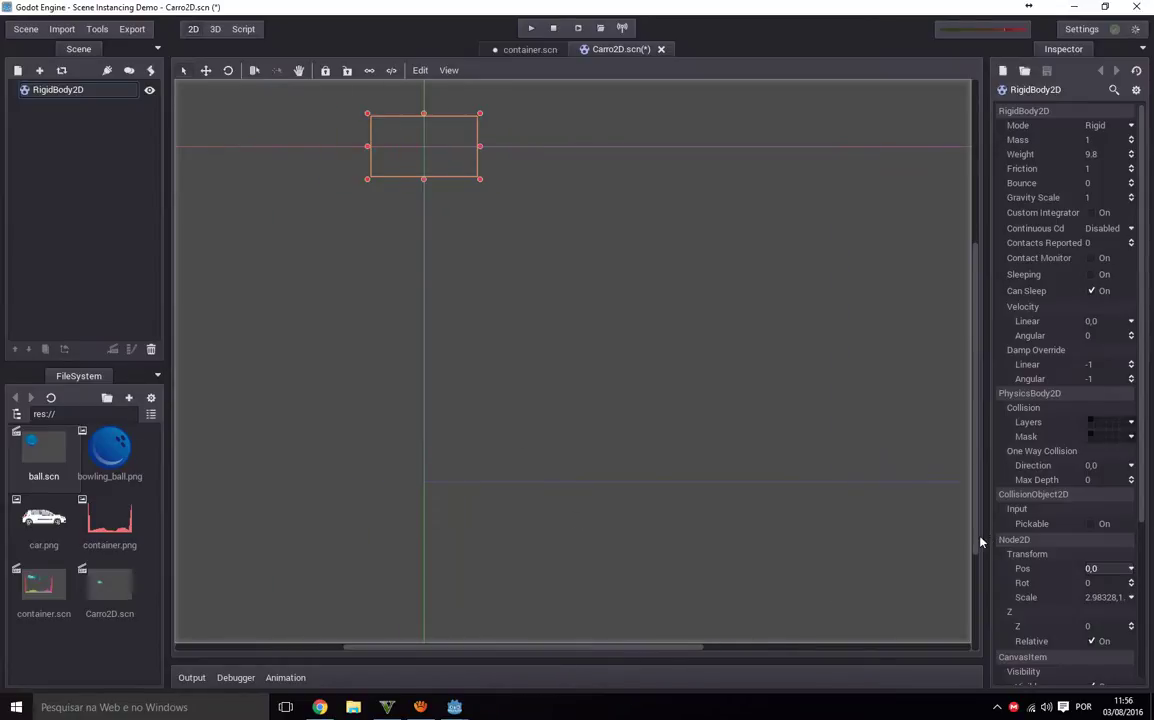
# Enlarge the RigidBody2D in both directions, to a horizontal scale of about 3.76.
pyautogui.moveTo(965, 463); pyautogui.dragTo(935, 389)
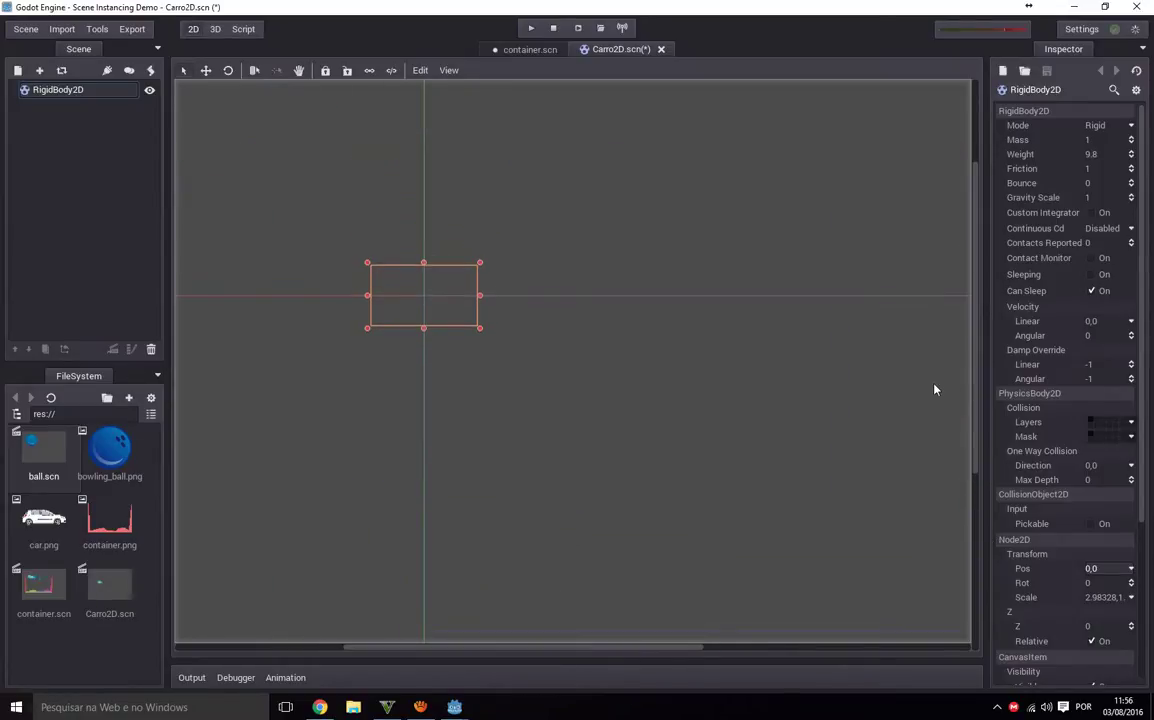
pyautogui.click(544, 51)
pyautogui.click(618, 50)
pyautogui.moveTo(480, 297); pyautogui.dragTo(492, 301)
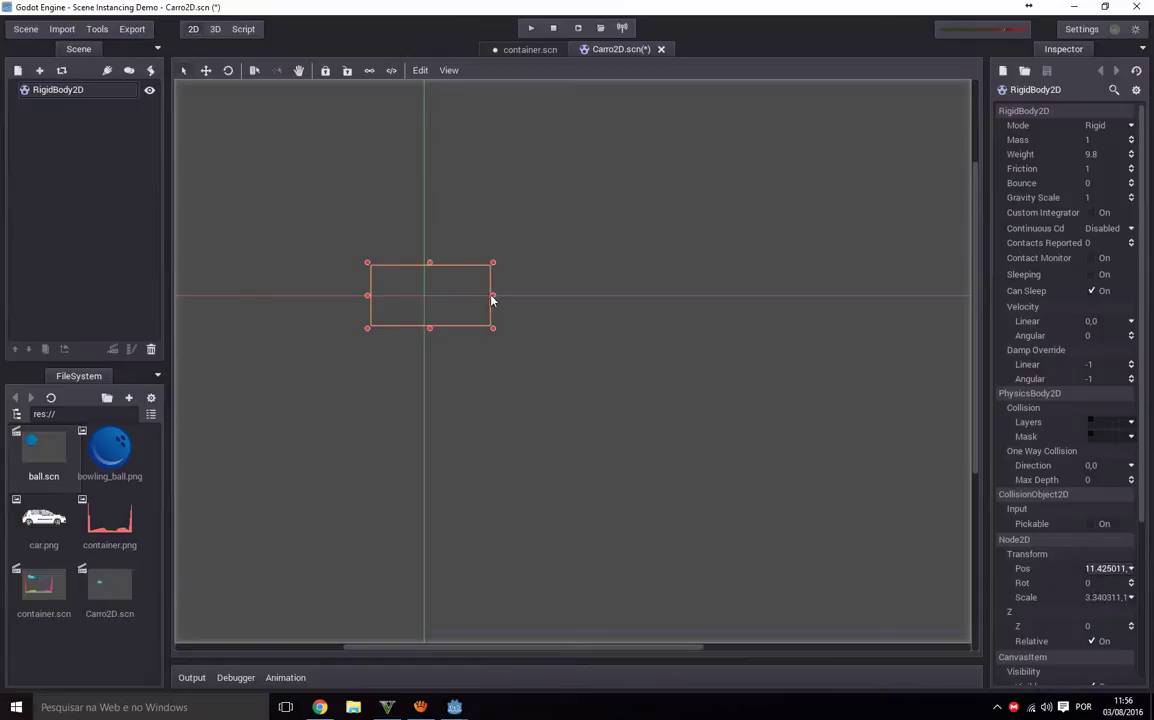
pyautogui.moveTo(431, 265); pyautogui.dragTo(432, 257)
pyautogui.moveTo(494, 291); pyautogui.dragTo(508, 290)
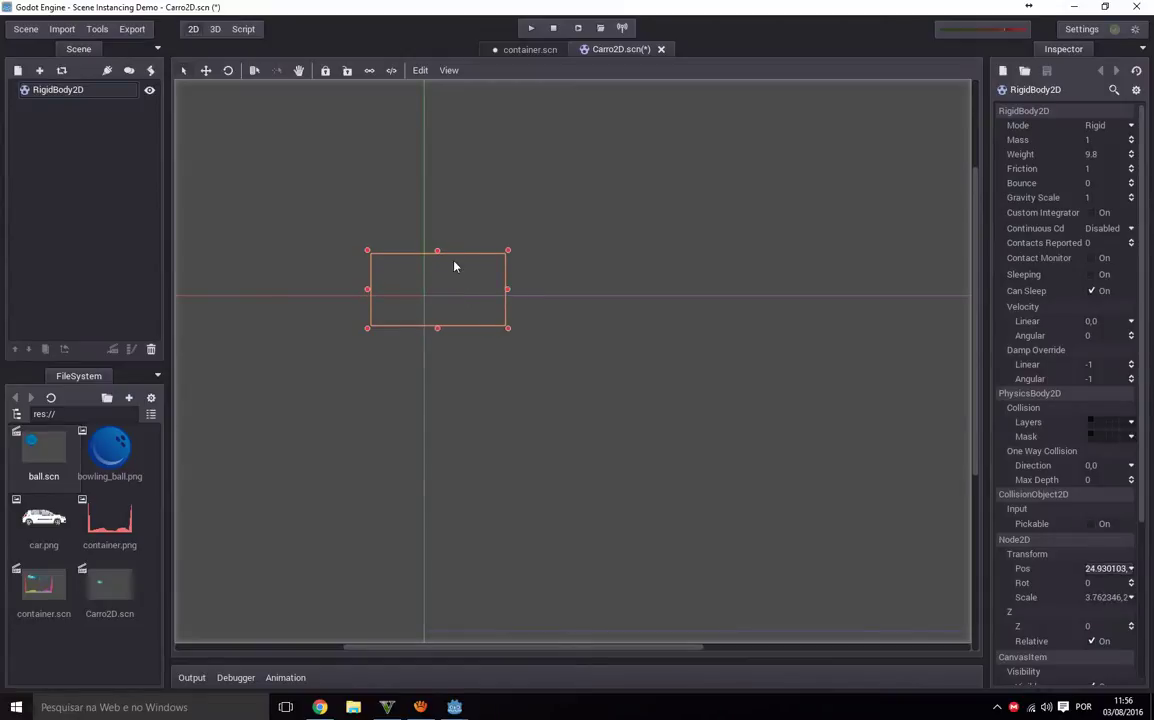
pyautogui.moveTo(436, 251); pyautogui.dragTo(437, 241)
# Set the RigidBody2D's position back to 0,0.
pyautogui.click(1100, 568)
pyautogui.write('0')
pyautogui.press('Tab')
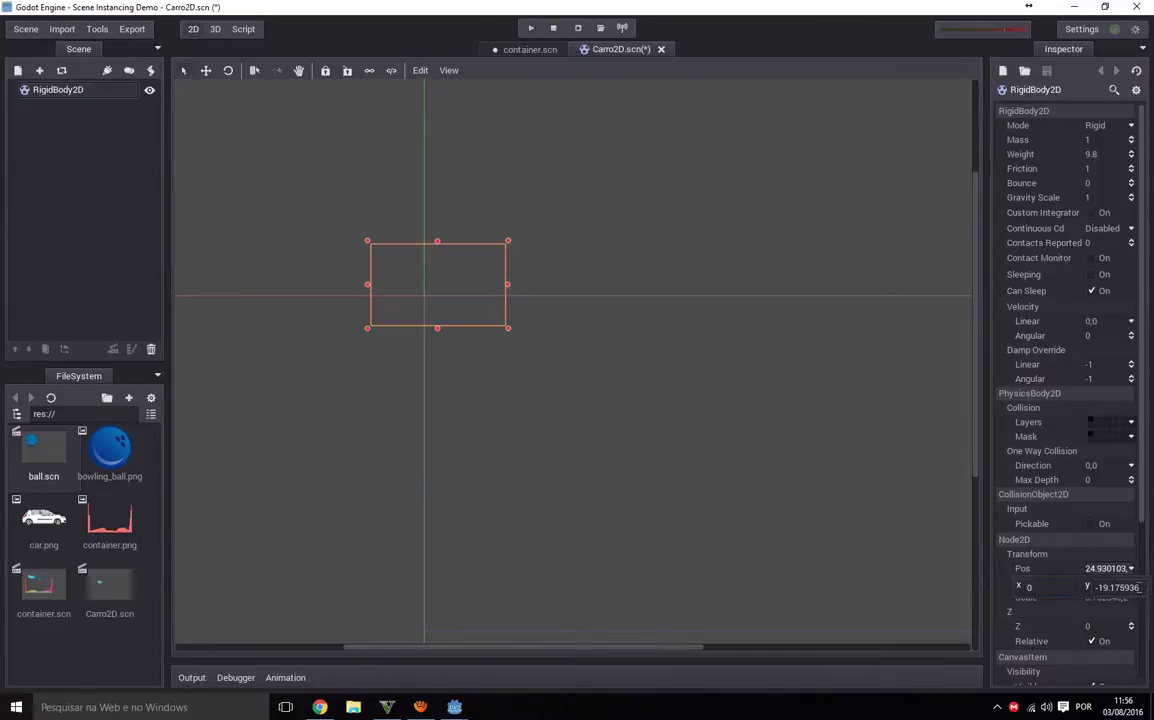
pyautogui.write('0')
pyautogui.press('Return')
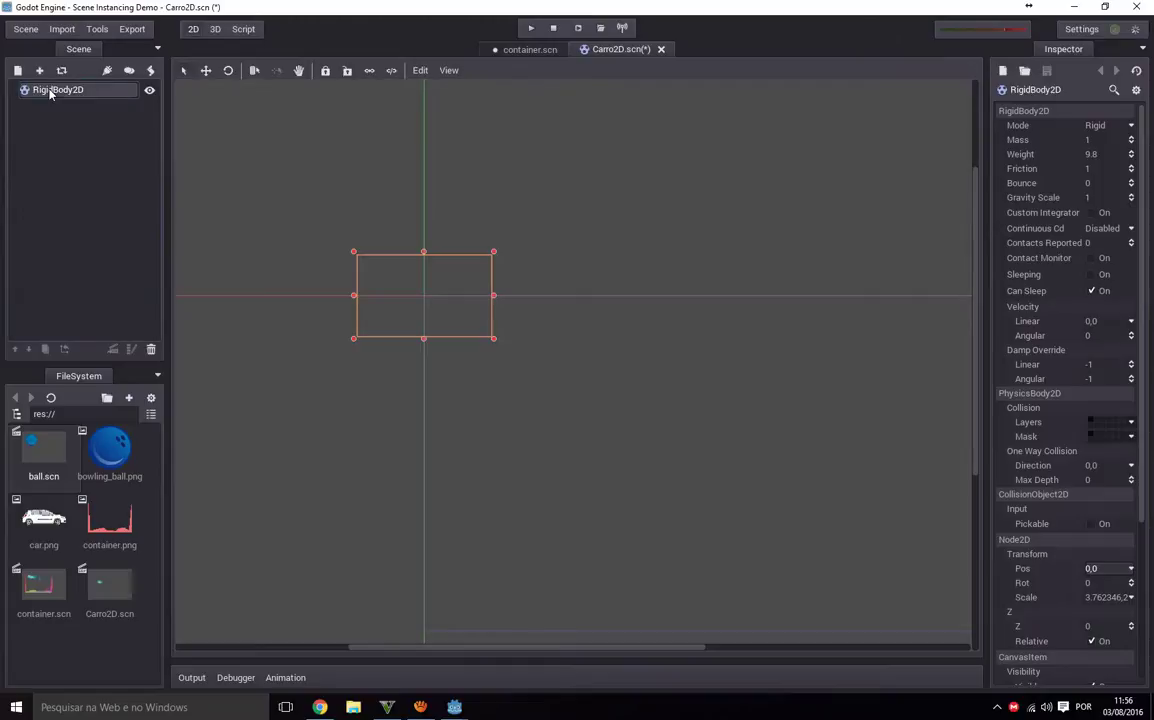
# Add a Sprite node as a child of the RigidBody2D.
pyautogui.click(17, 70)
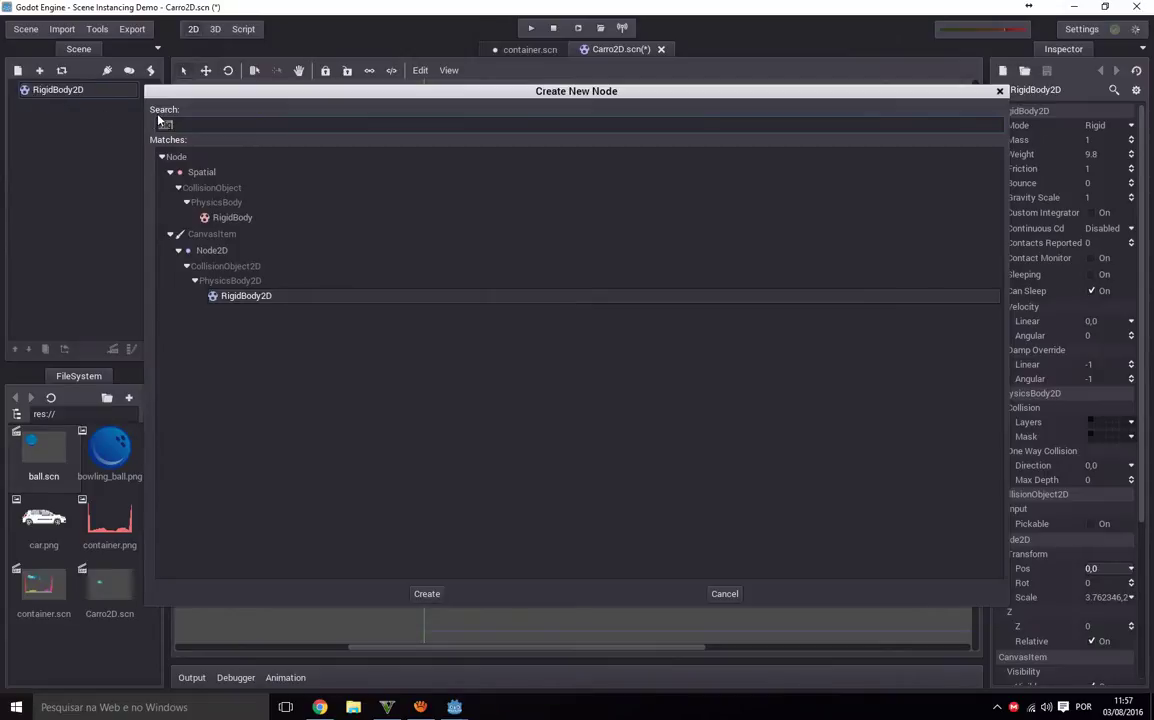
pyautogui.press('BackSpace')
pyautogui.write('sprite')
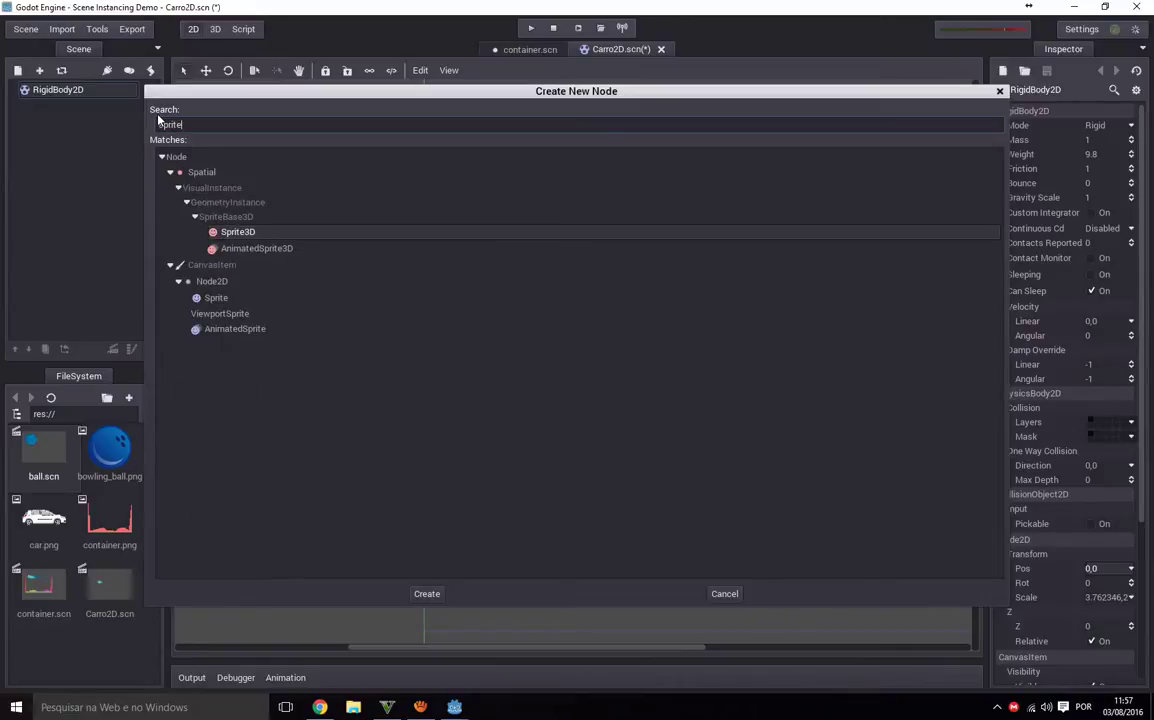
pyautogui.click(210, 298)
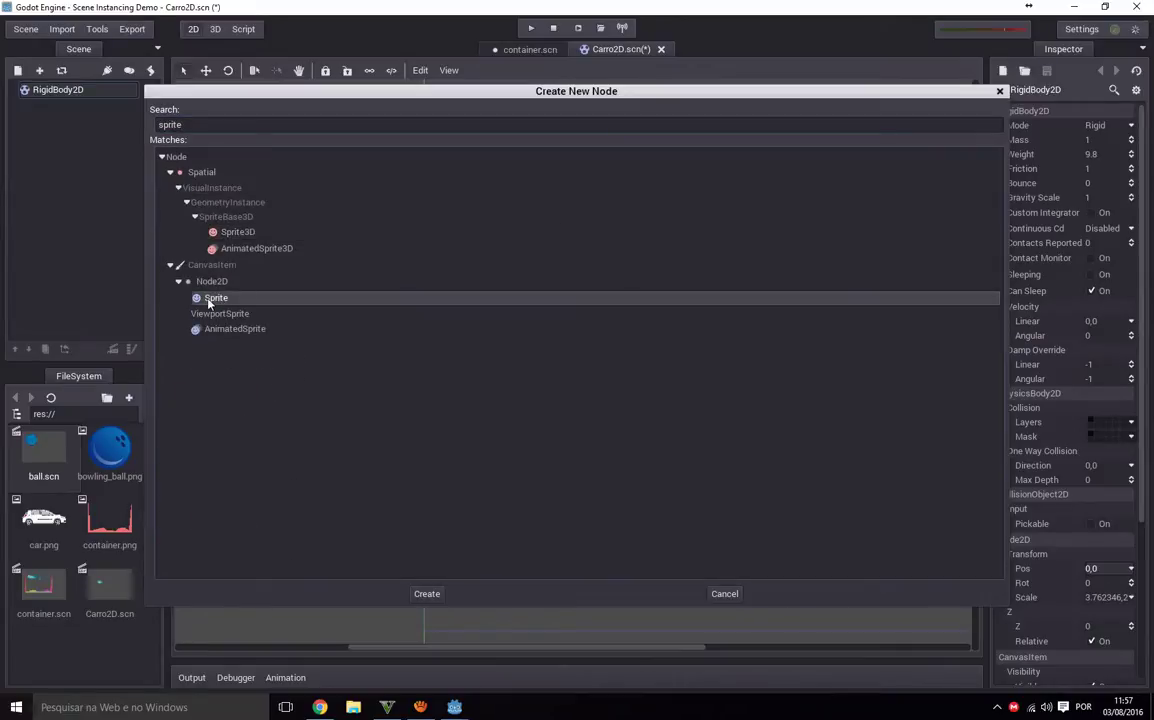
pyautogui.doubleClick(215, 299)
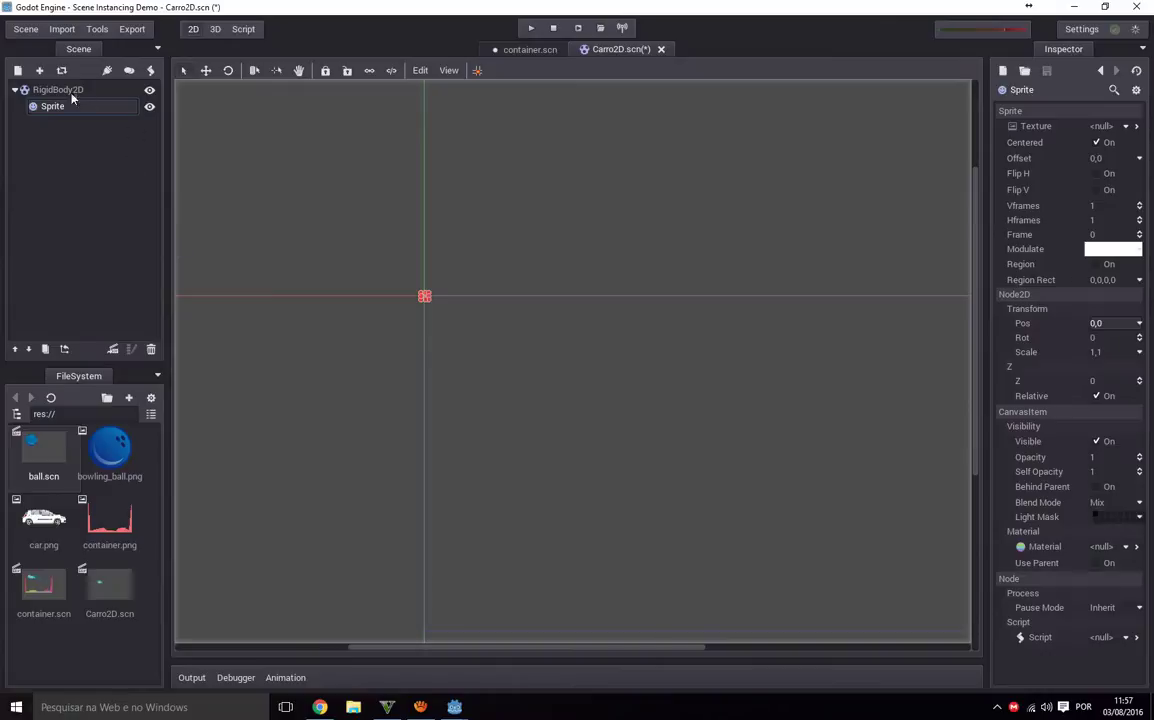
# Examine the Sprite's texture options and compare the Sprite with its RigidBody2D parent, keeping the Sprite selected.
pyautogui.click(1125, 126)
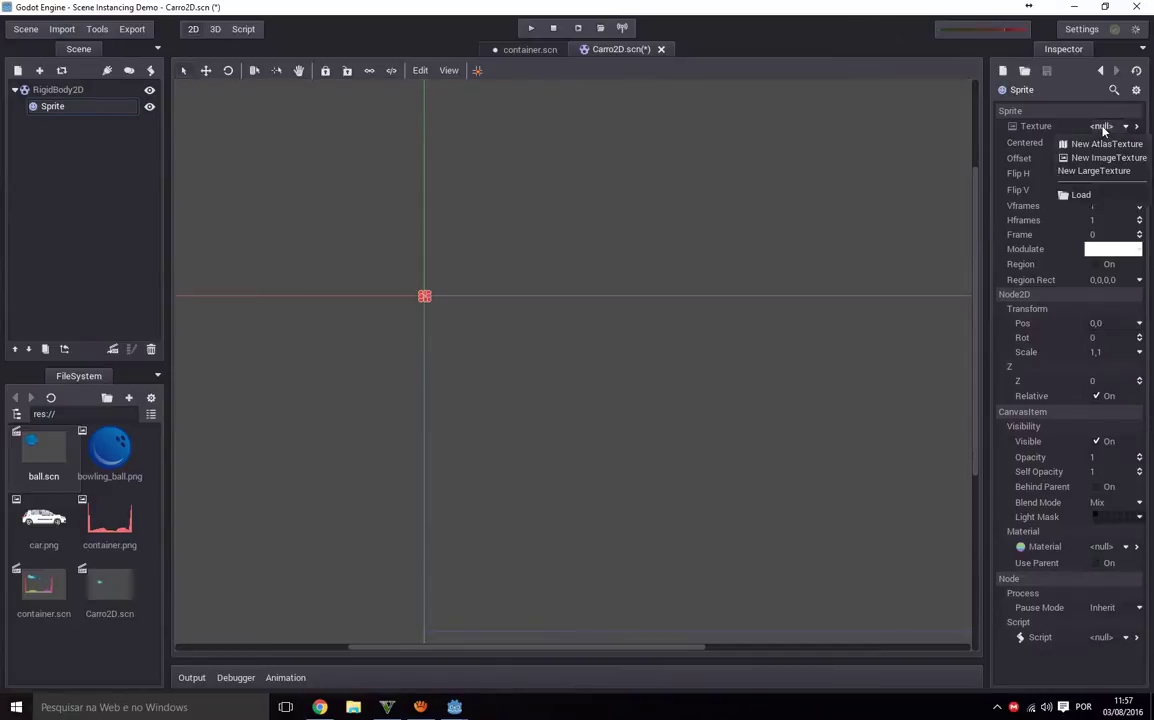
pyautogui.click(1032, 131)
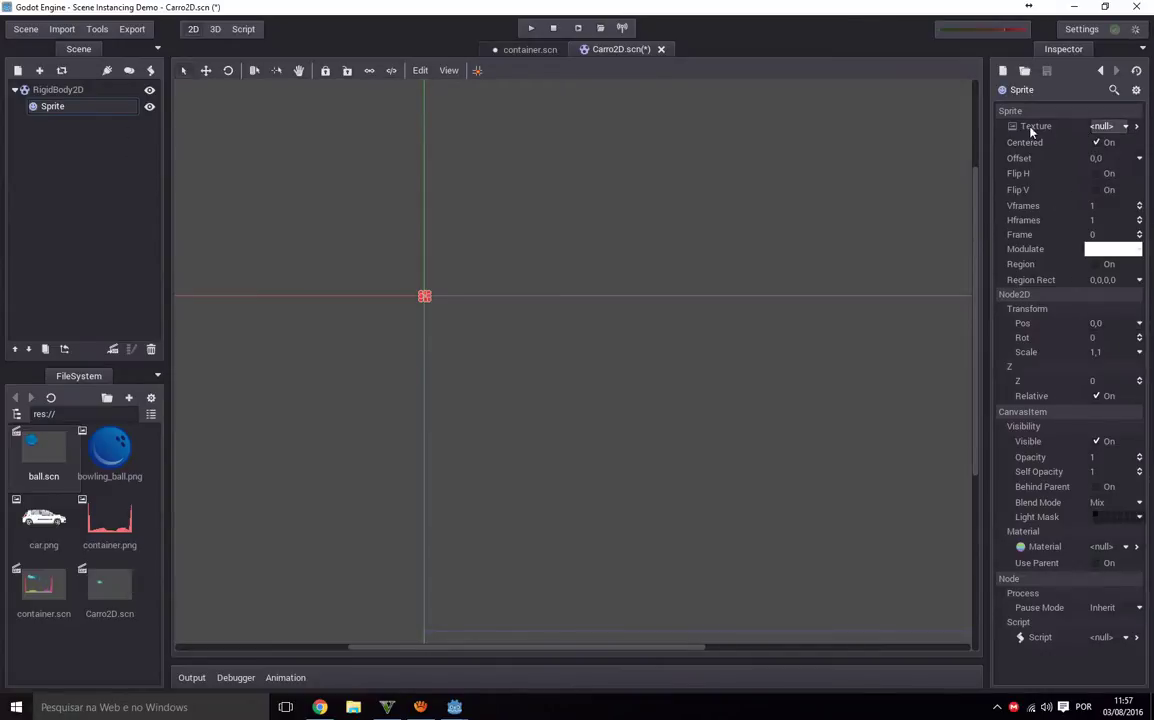
pyautogui.click(1103, 128)
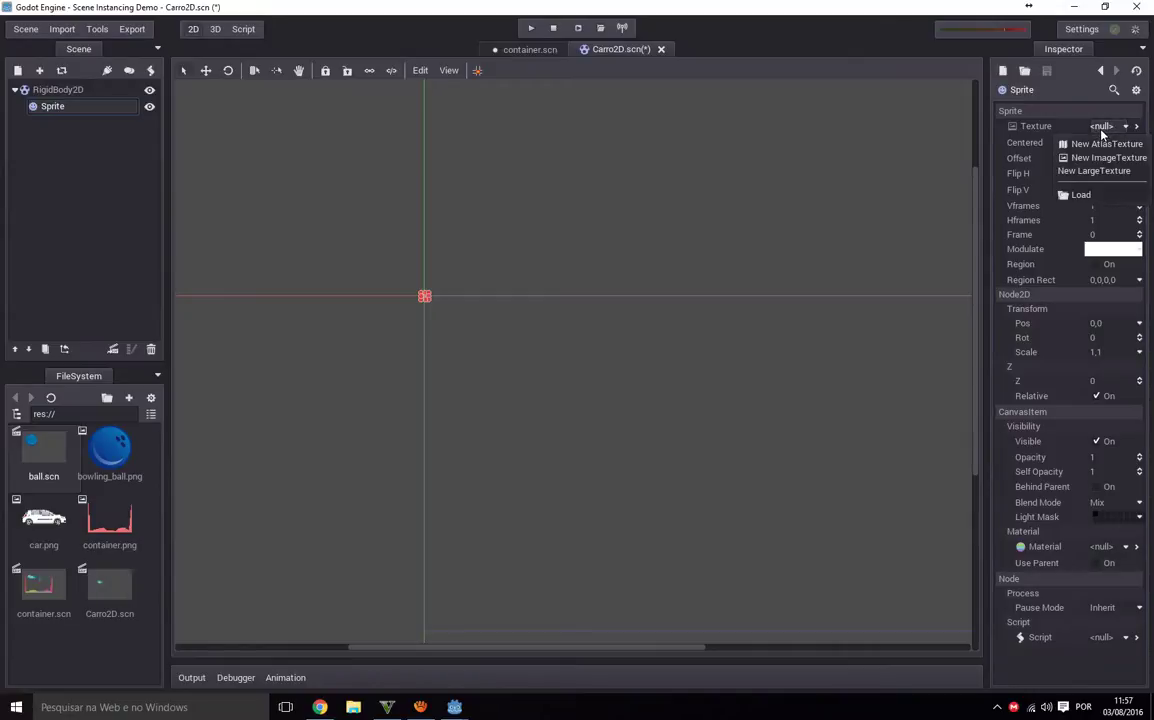
pyautogui.click(55, 89)
pyautogui.click(48, 107)
pyautogui.click(48, 90)
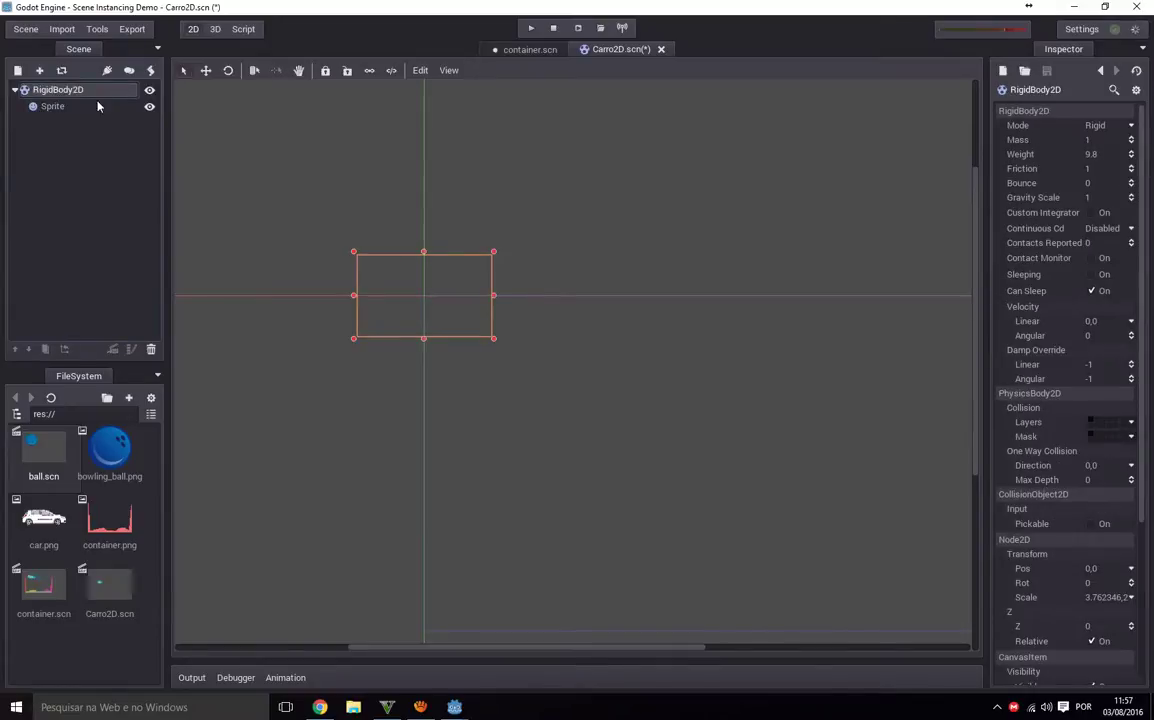
pyautogui.click(55, 107)
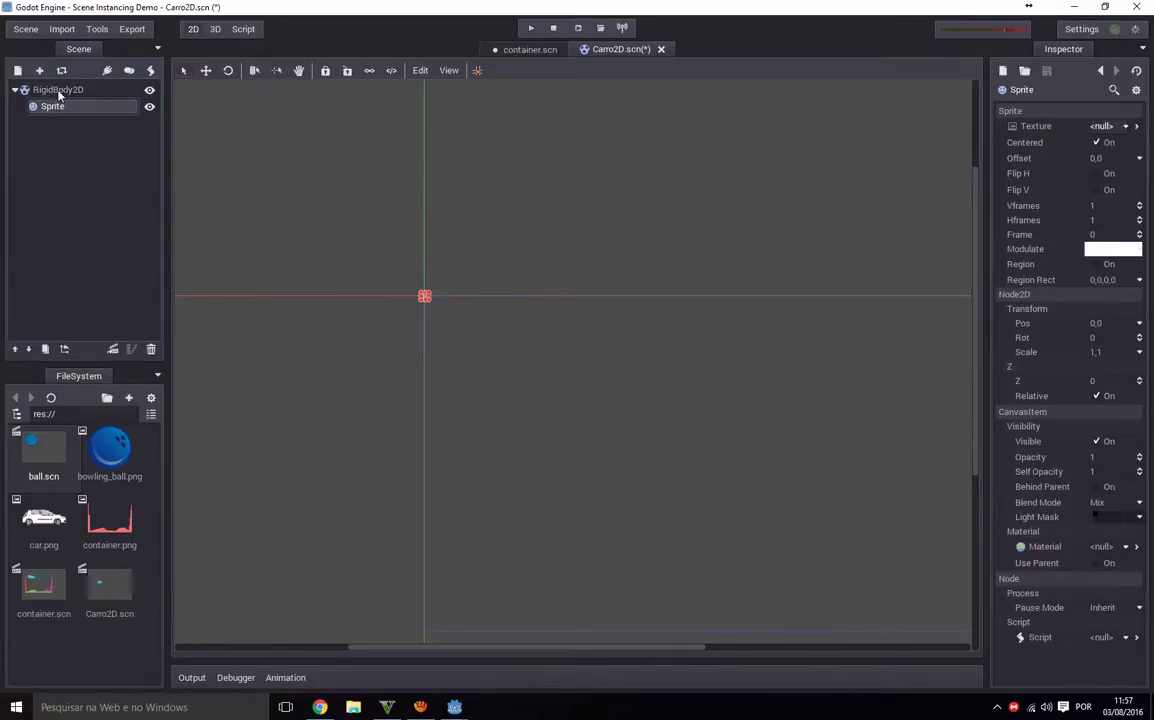
pyautogui.click(53, 90)
pyautogui.click(60, 107)
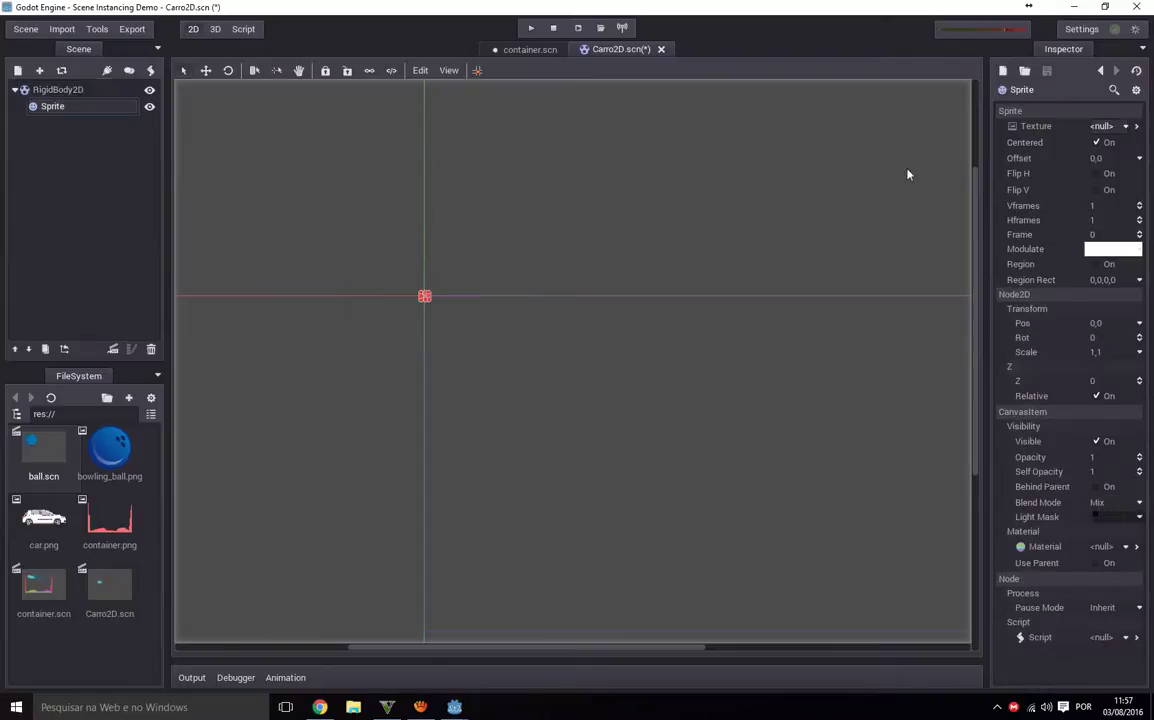
# Load car.png from the res:// folder as the Sprite's texture.
pyautogui.click(1125, 126)
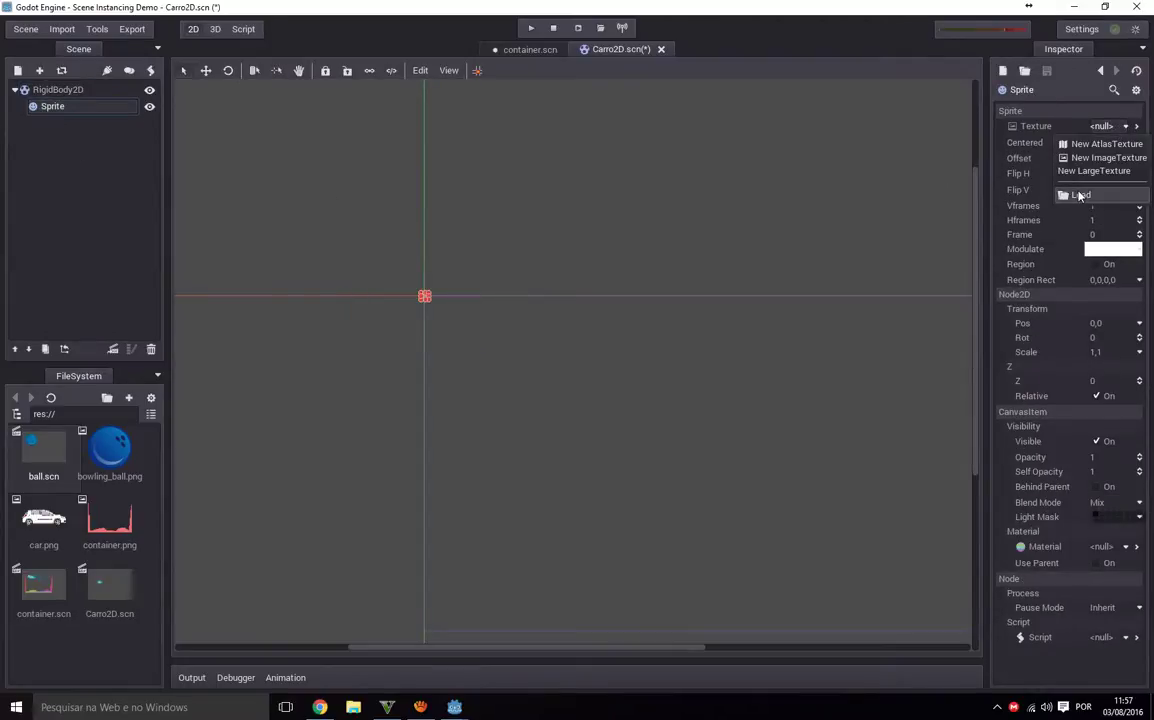
pyautogui.click(1080, 195)
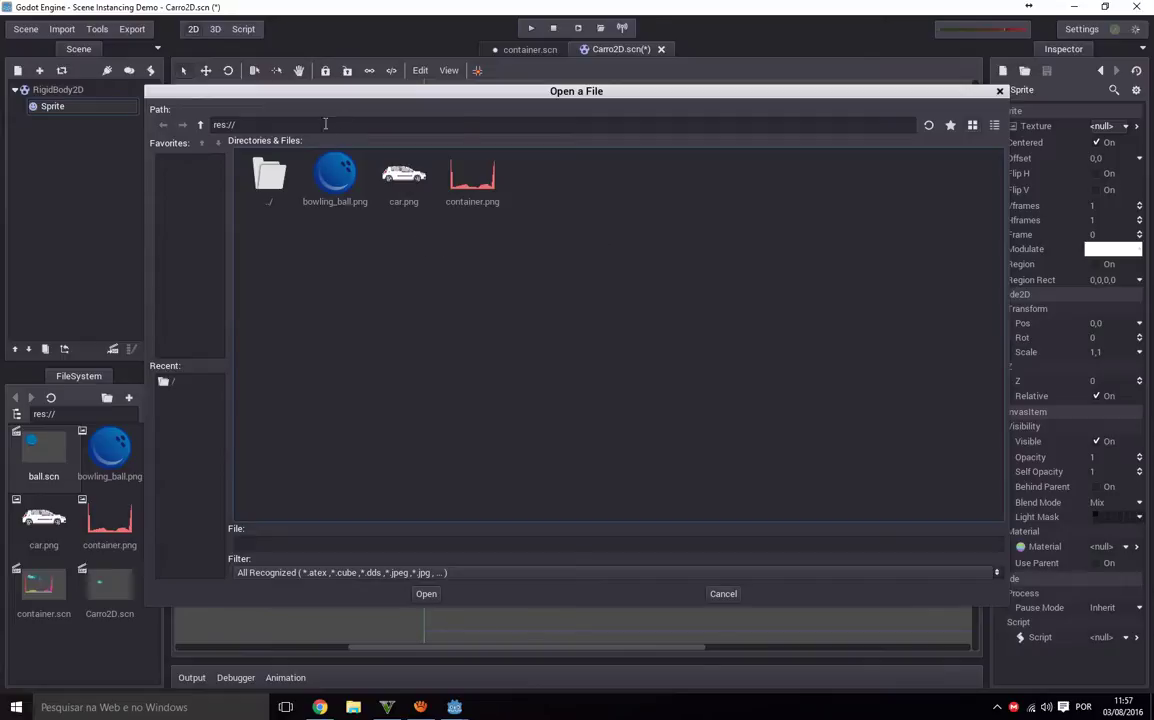
pyautogui.click(403, 180)
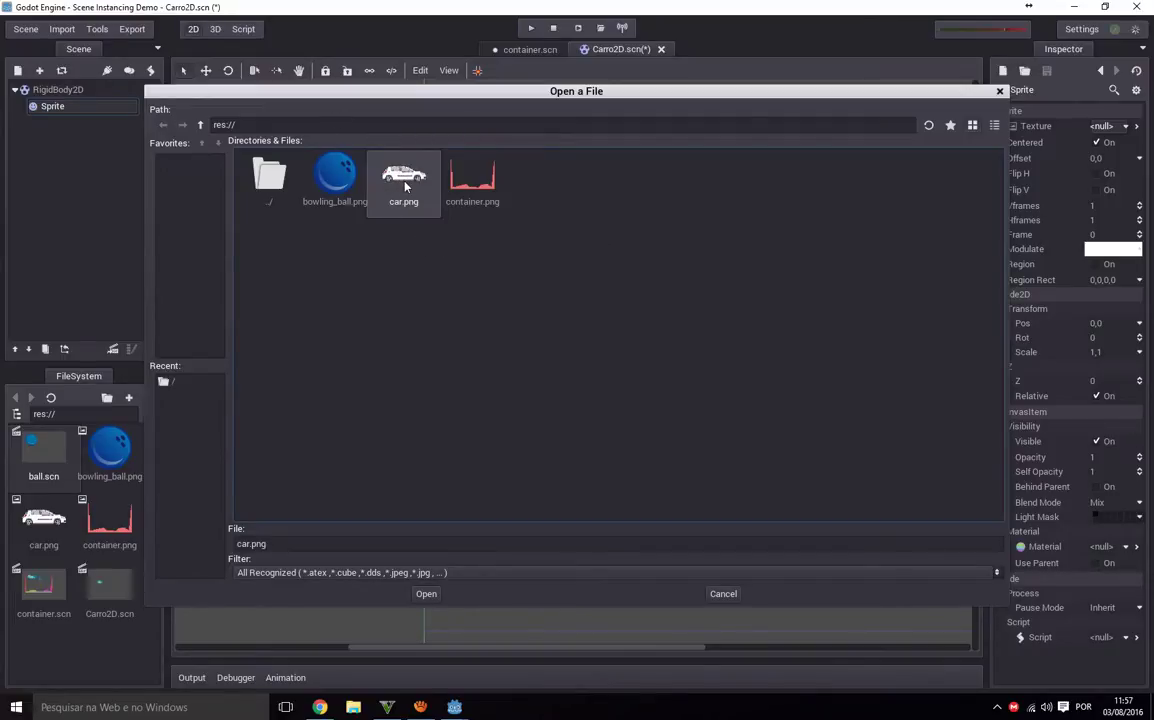
pyautogui.doubleClick(404, 180)
# Shrink the car sprite to a horizontal scale of about 0.164 and move it just beside the vertical axis.
pyautogui.scroll(-6, 410, 307)
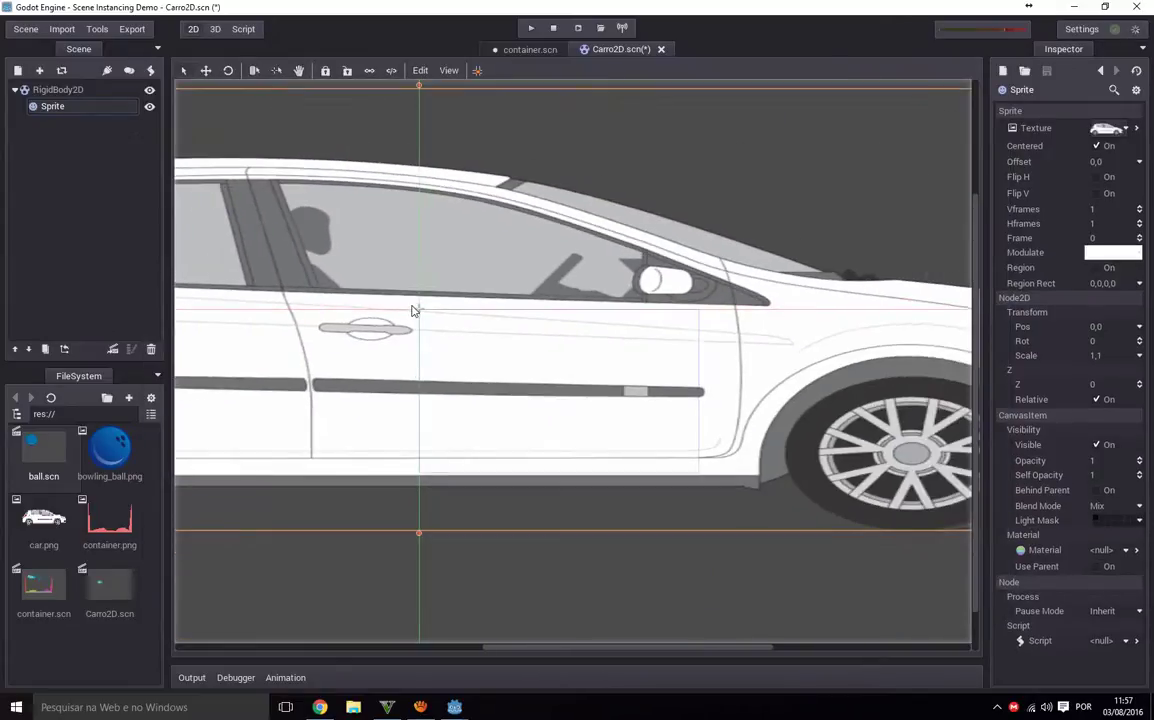
pyautogui.scroll(1, 508, 280)
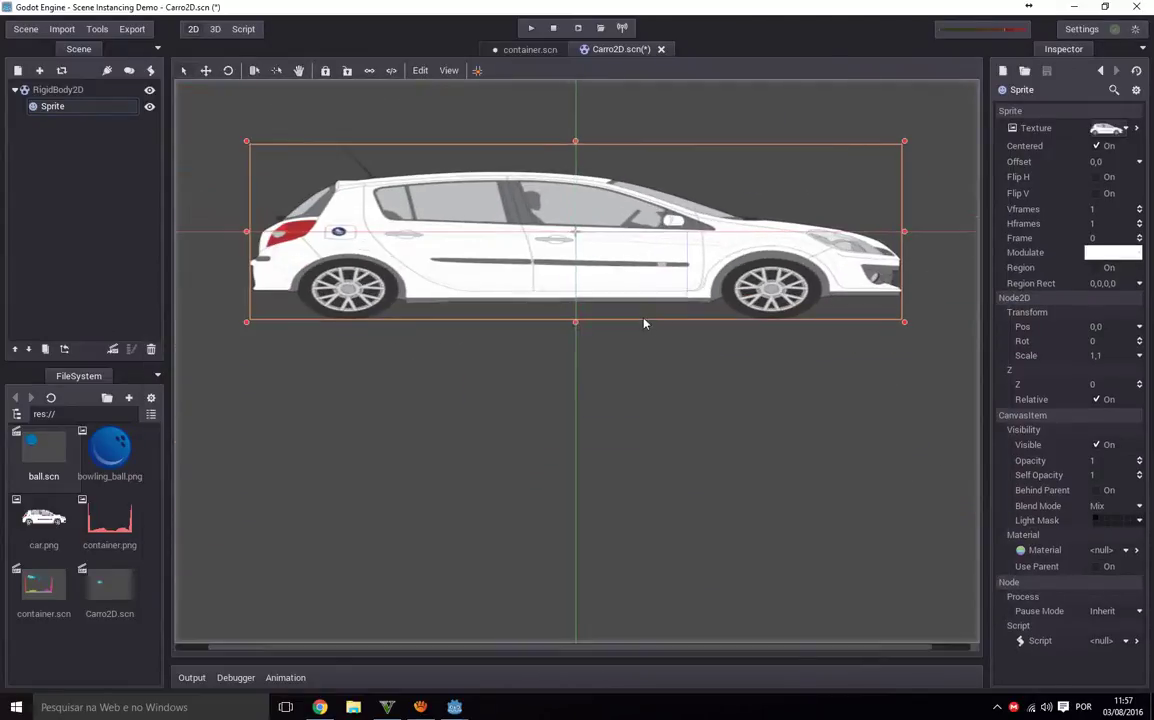
pyautogui.scroll(-1, 716, 340)
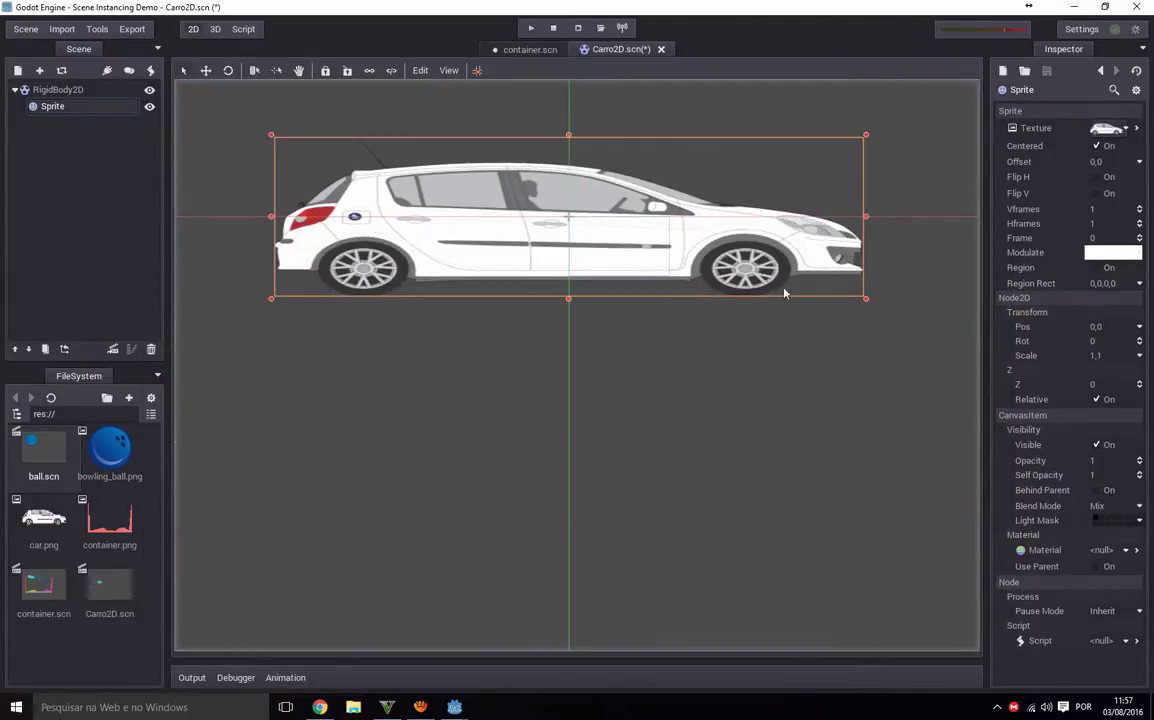
pyautogui.click(860, 218)
pyautogui.click(860, 218)
pyautogui.moveTo(866, 222); pyautogui.dragTo(676, 230)
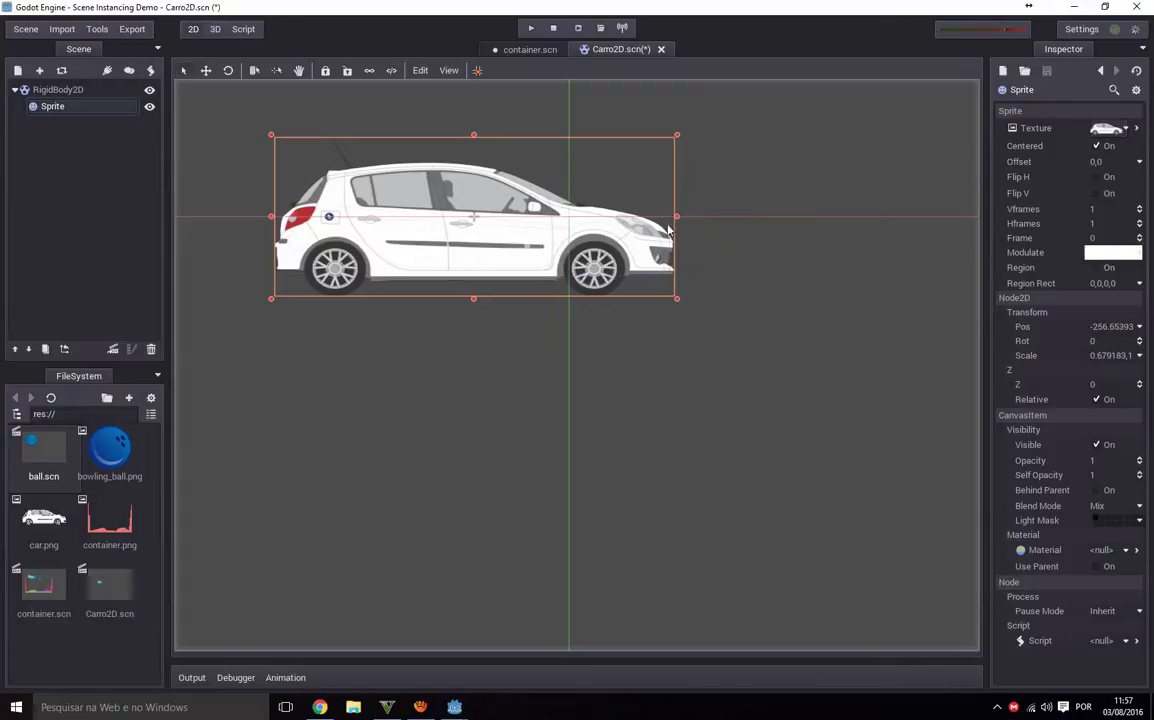
pyautogui.moveTo(271, 220); pyautogui.dragTo(313, 232)
pyautogui.moveTo(394, 216); pyautogui.dragTo(622, 219)
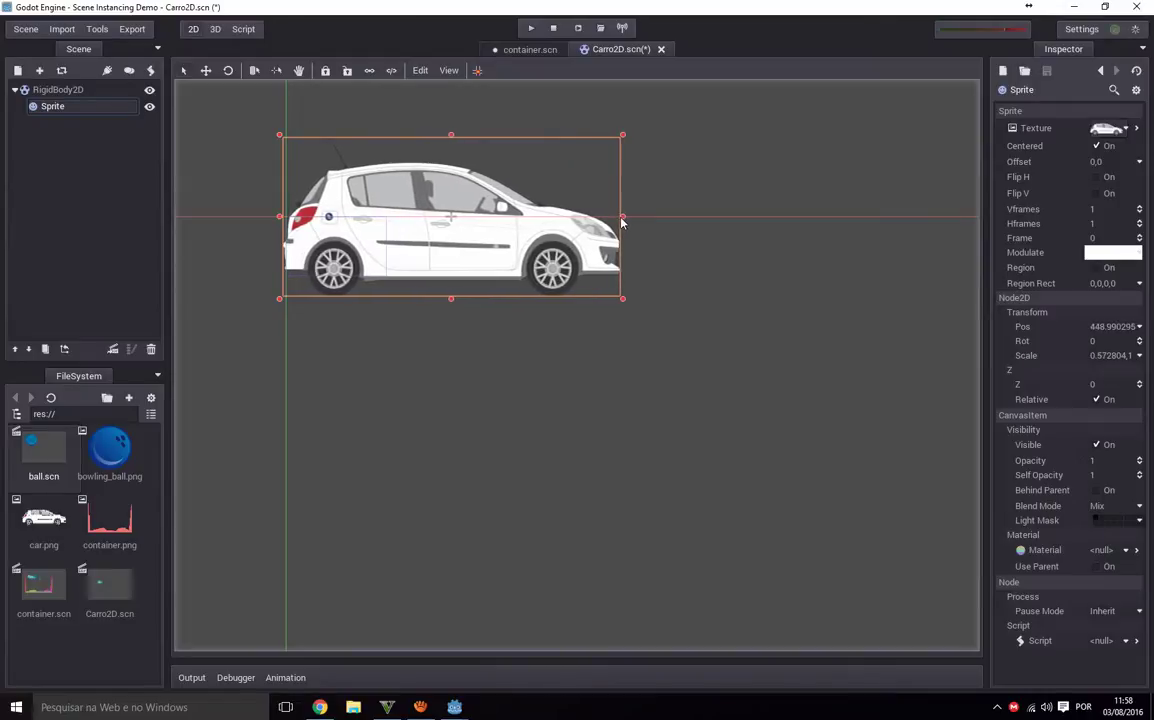
pyautogui.moveTo(623, 138); pyautogui.dragTo(384, 170)
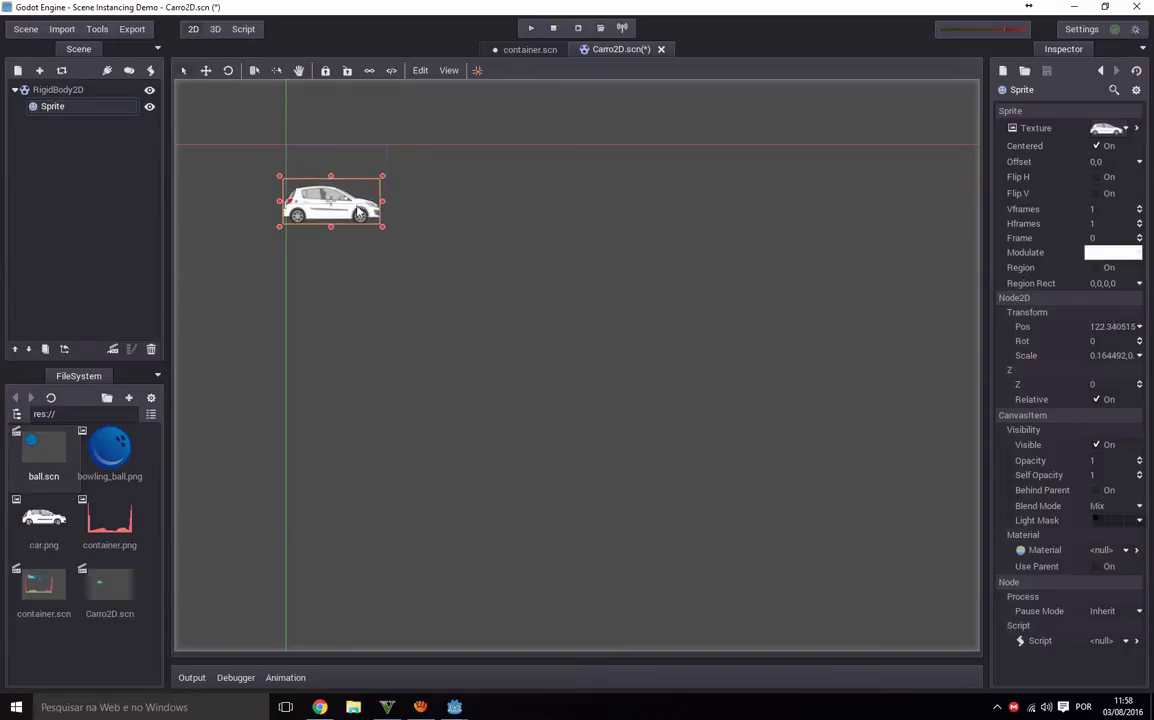
pyautogui.moveTo(347, 214); pyautogui.dragTo(355, 199)
# Shrink the car sprite further, to a horizontal scale of about 0.03, close to the scene origin.
pyautogui.scroll(5, 355, 199)
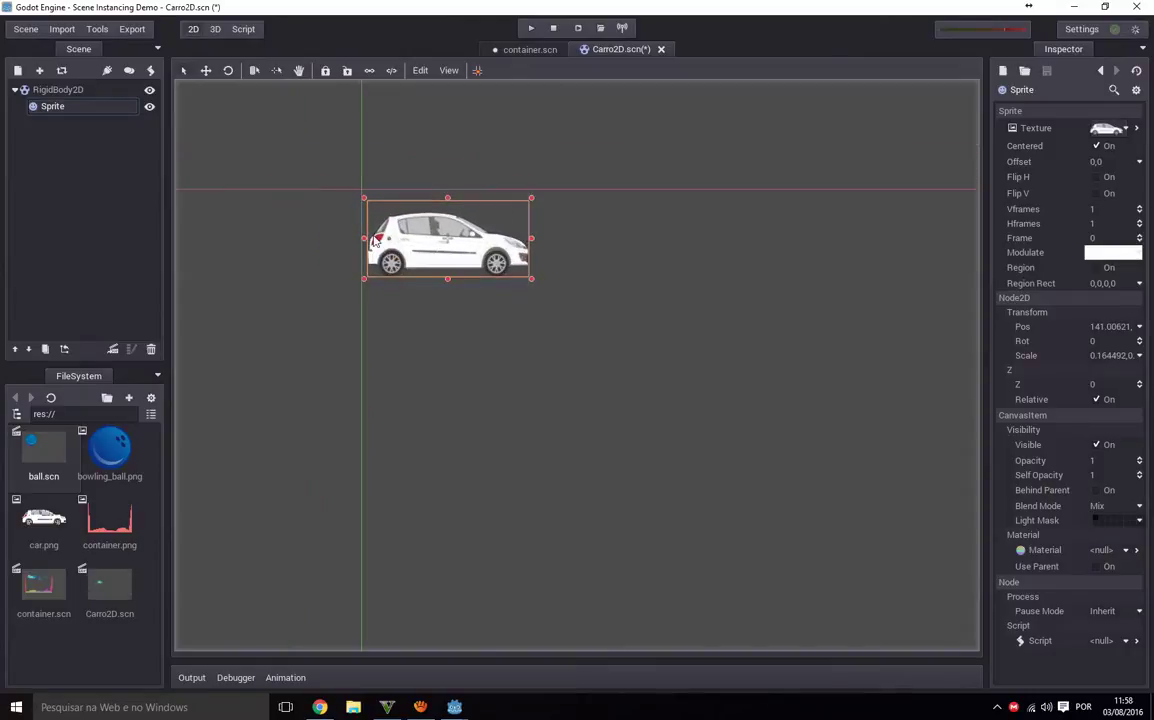
pyautogui.scroll(1, 579, 359)
pyautogui.moveTo(592, 384); pyautogui.dragTo(536, 363, button='middle')
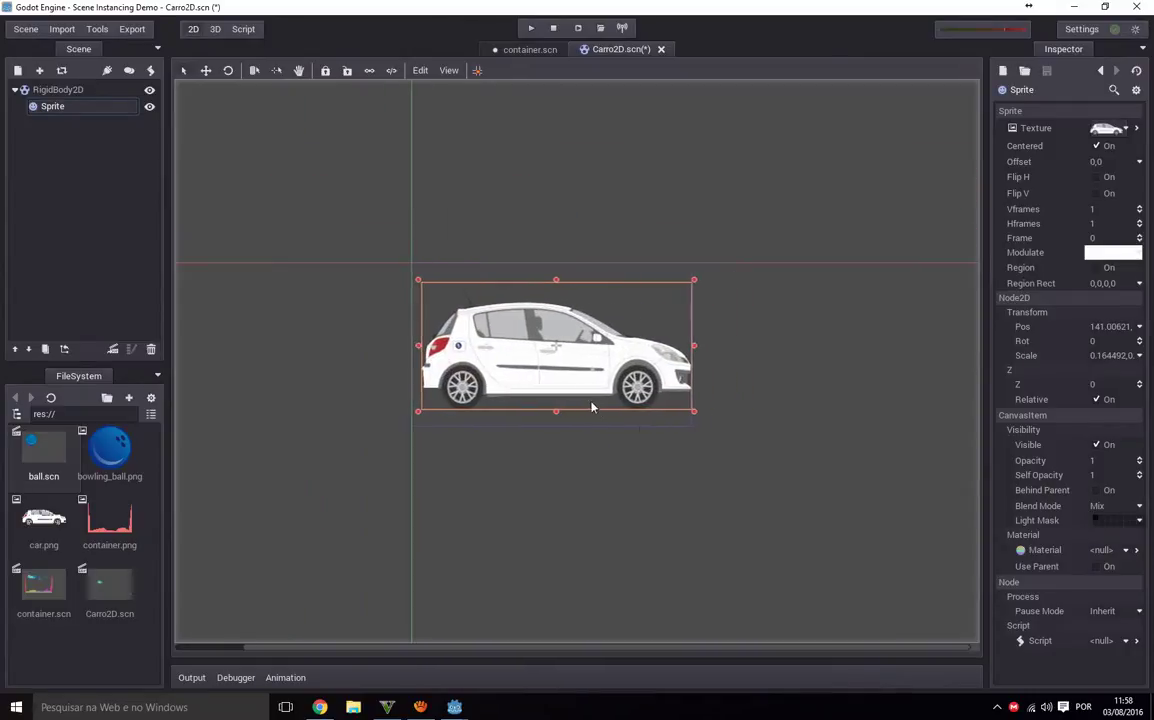
pyautogui.scroll(5, 533, 409)
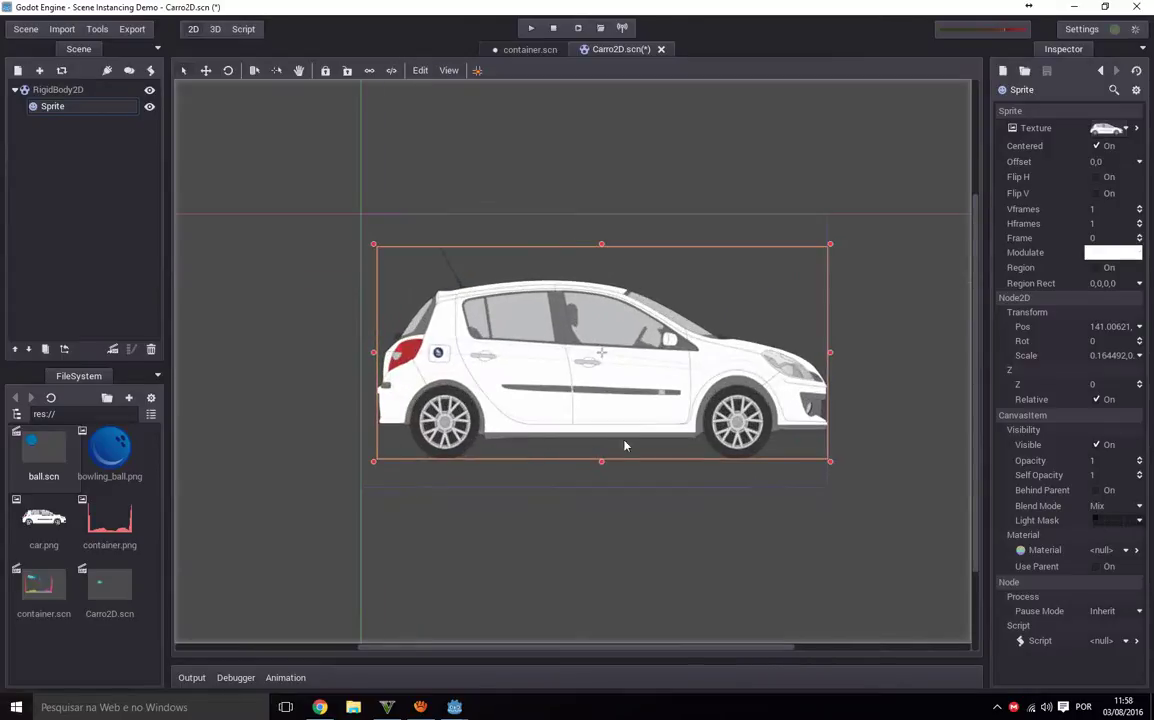
pyautogui.moveTo(731, 413); pyautogui.dragTo(366, 242)
pyautogui.scroll(4, 386, 264)
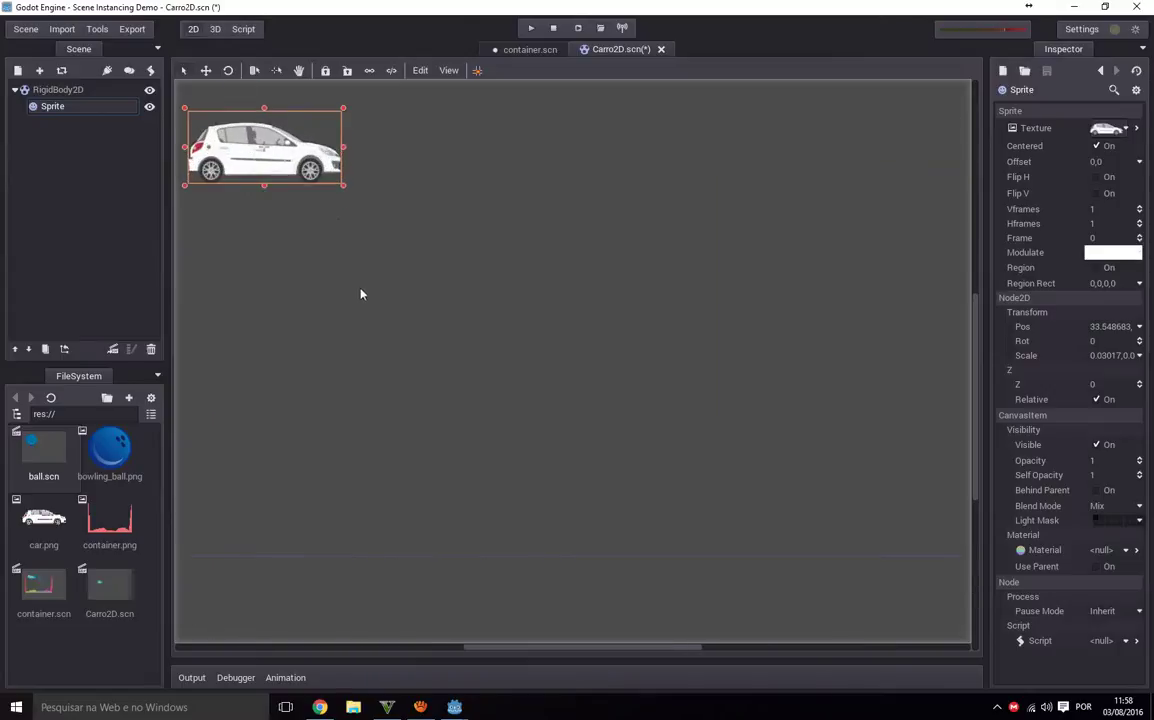
pyautogui.moveTo(361, 240); pyautogui.dragTo(528, 443, button='middle')
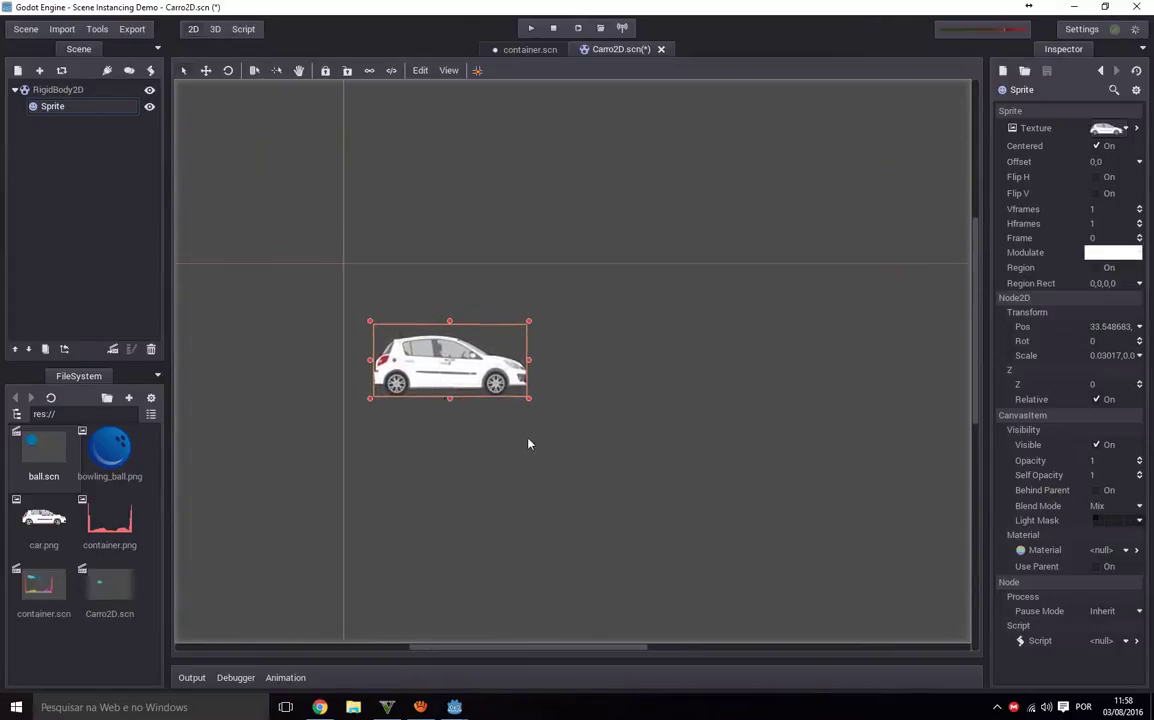
# Set the car sprite's position to 0,0 and select the RigidBody2D to compare its bounds with the car.
pyautogui.click(50, 89)
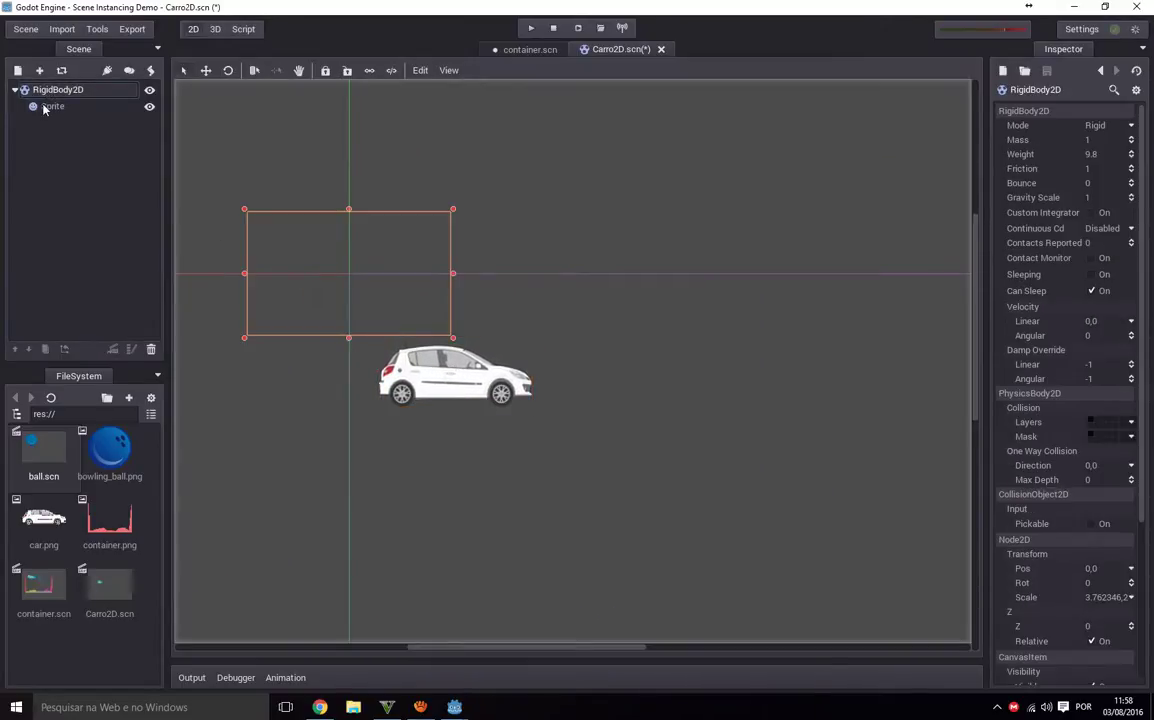
pyautogui.click(48, 106)
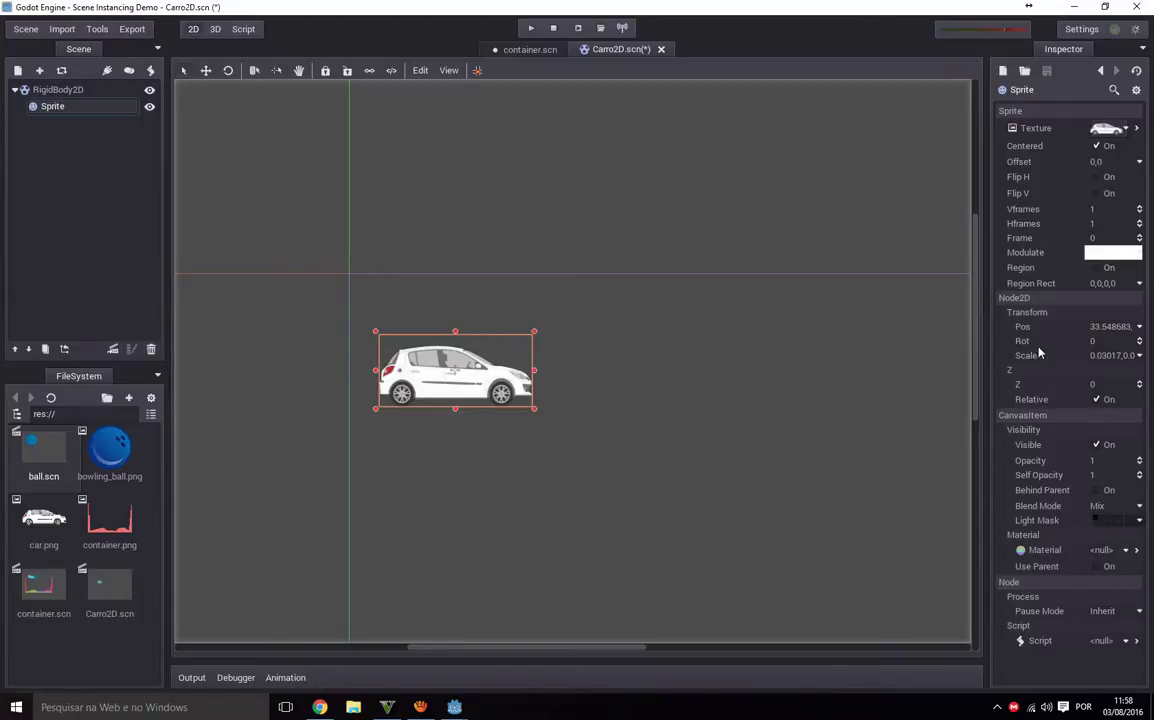
pyautogui.click(1112, 328)
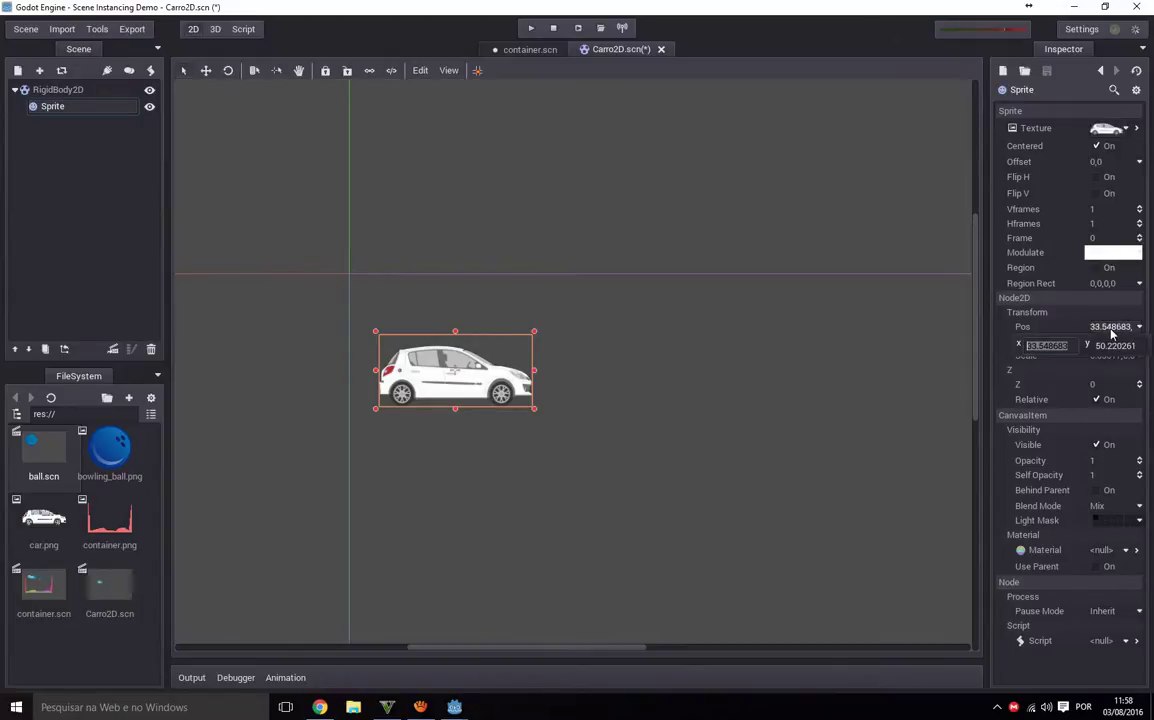
pyautogui.write('0')
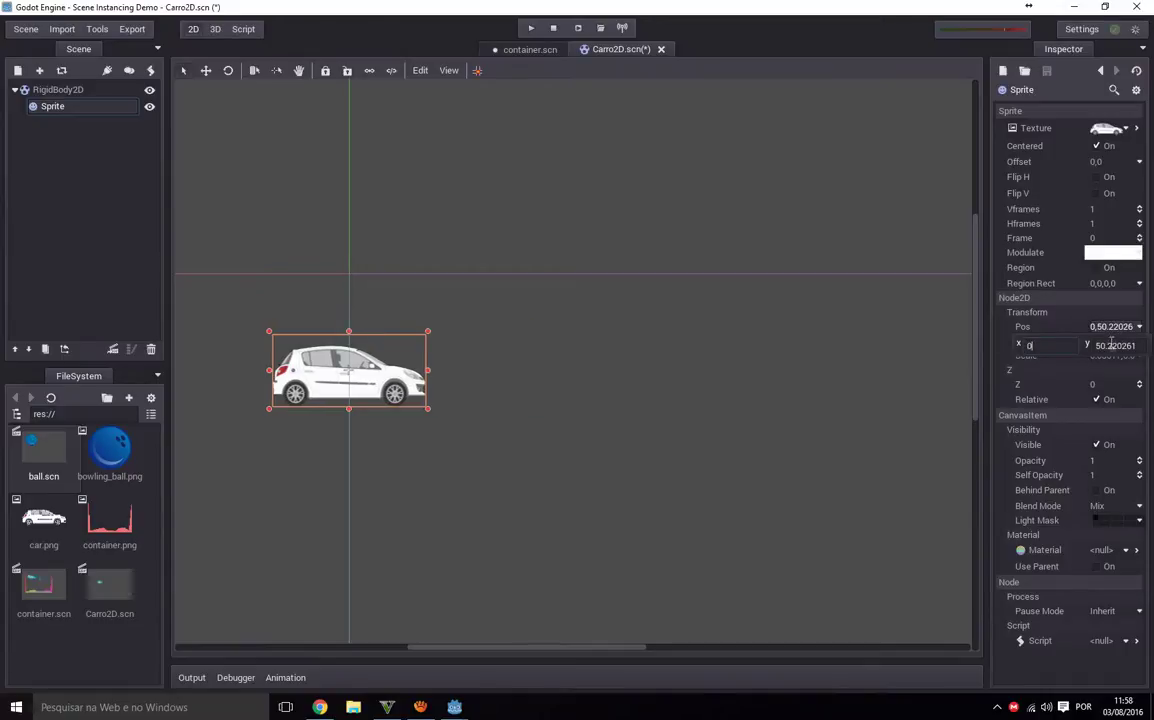
pyautogui.click(1101, 345)
pyautogui.write('0')
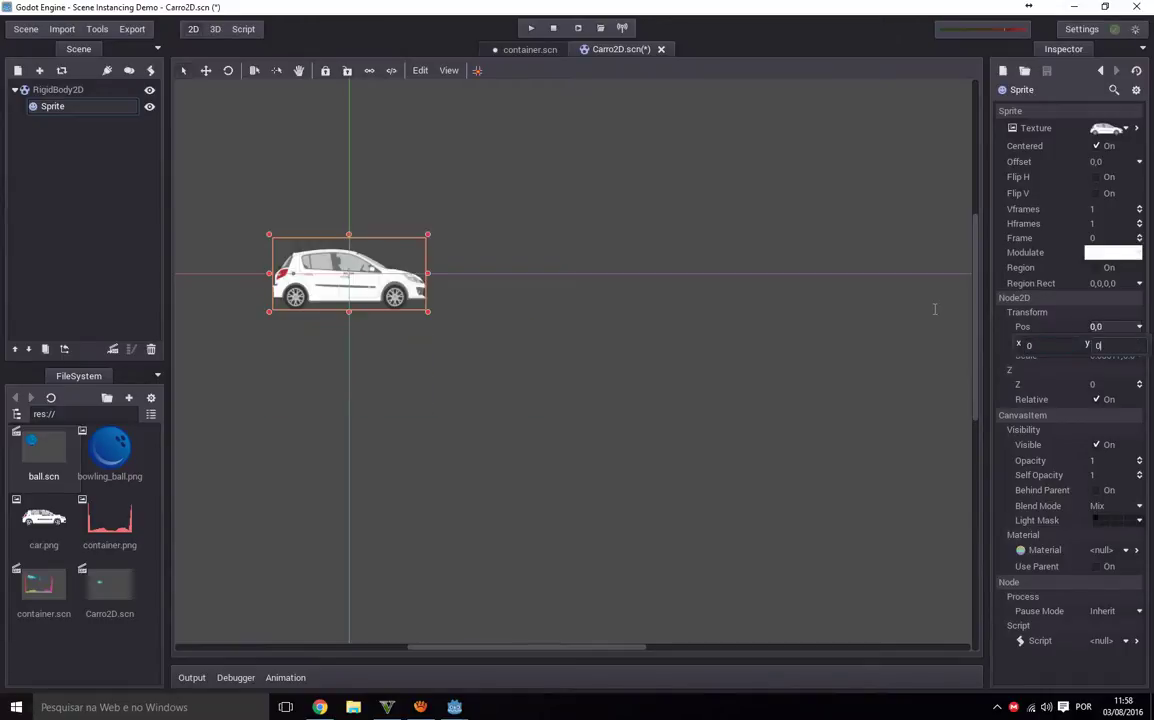
pyautogui.click(56, 88)
pyautogui.click(46, 100)
pyautogui.click(50, 88)
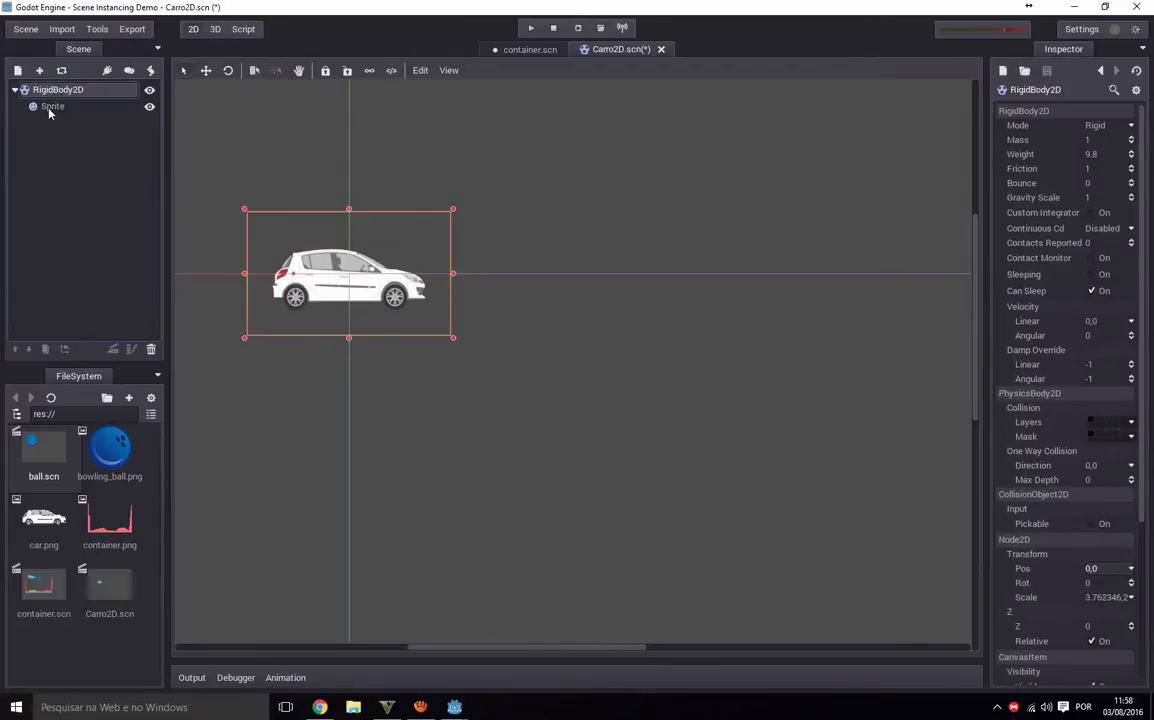
# Compare the selection bounds of the car Sprite and the RigidBody2D by selecting each in turn.
pyautogui.click(48, 106)
pyautogui.click(46, 91)
pyautogui.click(47, 106)
pyautogui.click(44, 90)
pyautogui.click(45, 103)
pyautogui.click(45, 90)
# Enlarge the car sprite to a horizontal scale of about 0.036 and reset its position to 0,0.
pyautogui.click(52, 105)
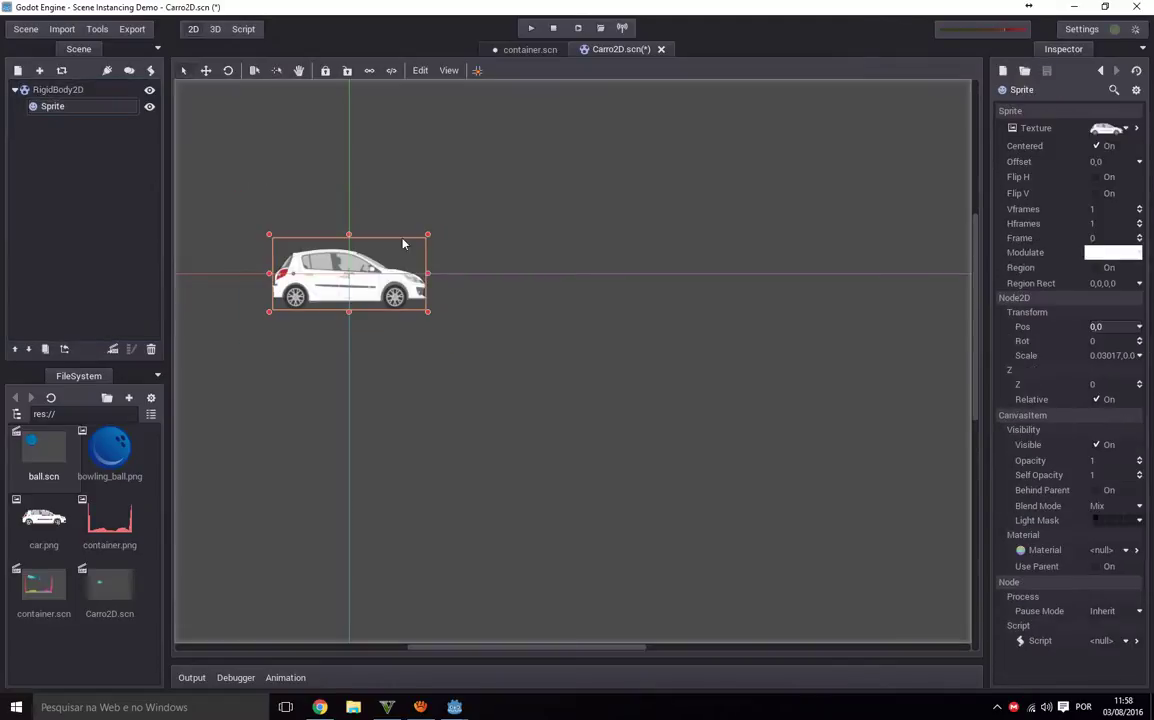
pyautogui.moveTo(428, 317); pyautogui.dragTo(457, 335)
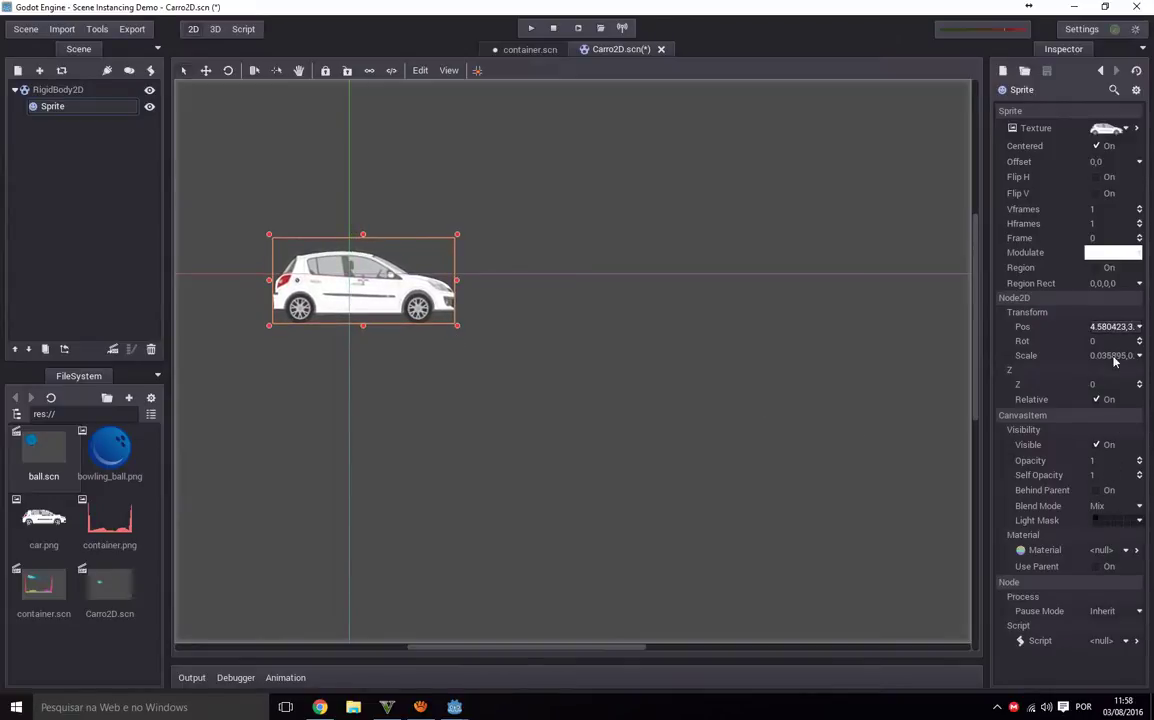
pyautogui.click(1078, 327)
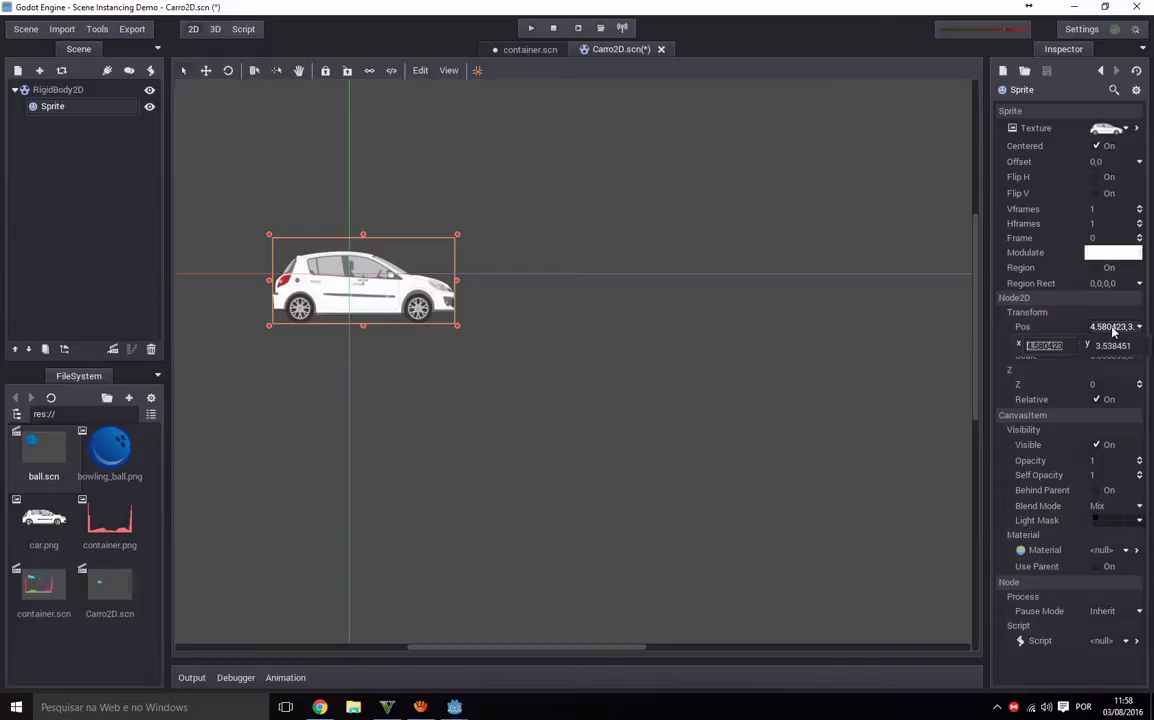
pyautogui.write('0')
pyautogui.click(1116, 345)
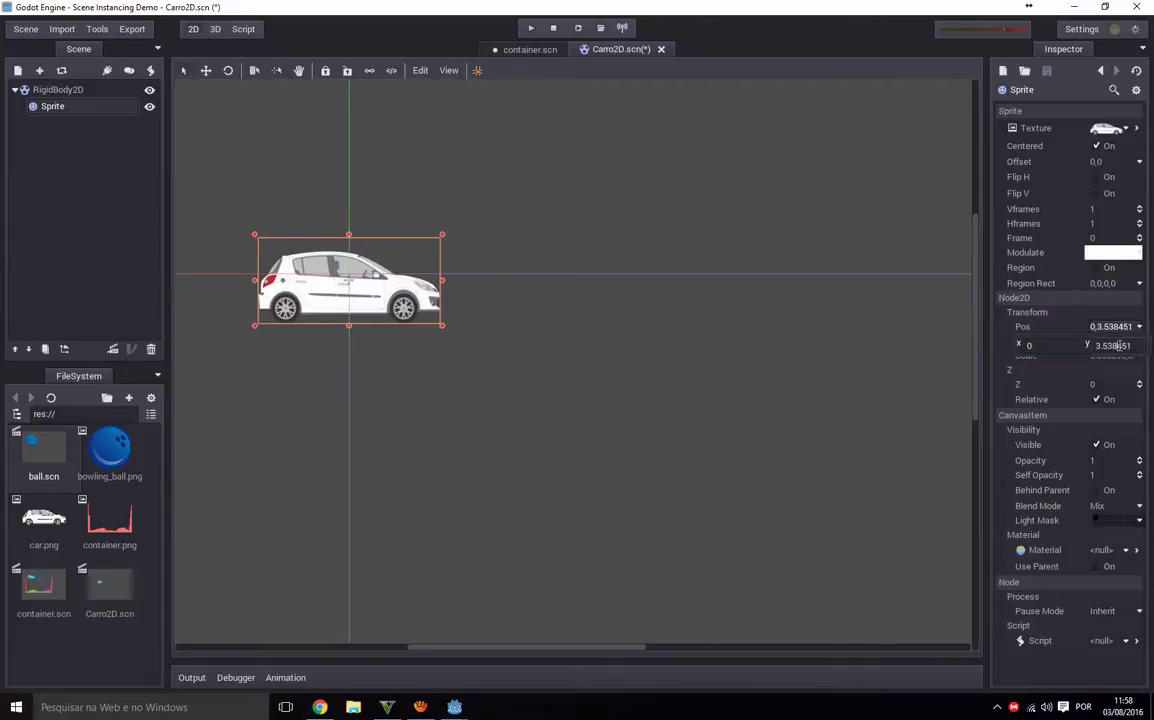
pyautogui.write('0')
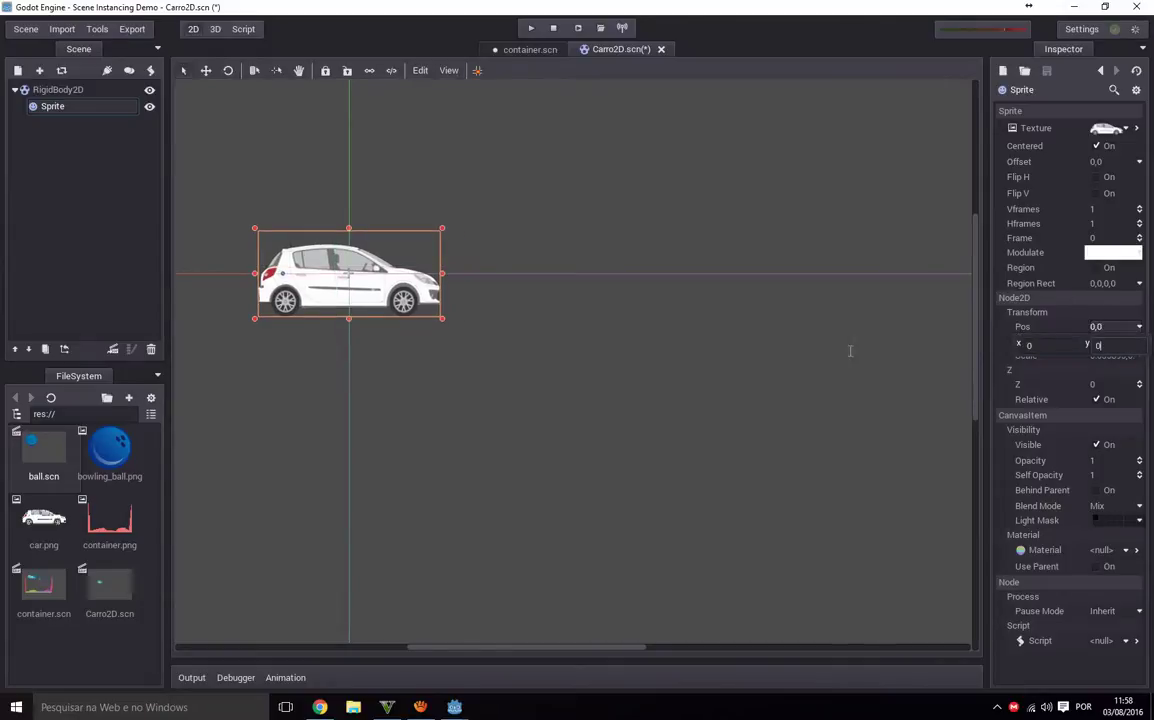
# Check how closely the enlarged, recentred car sprite fits within the RigidBody2D's bounds.
pyautogui.click(40, 89)
pyautogui.click(40, 101)
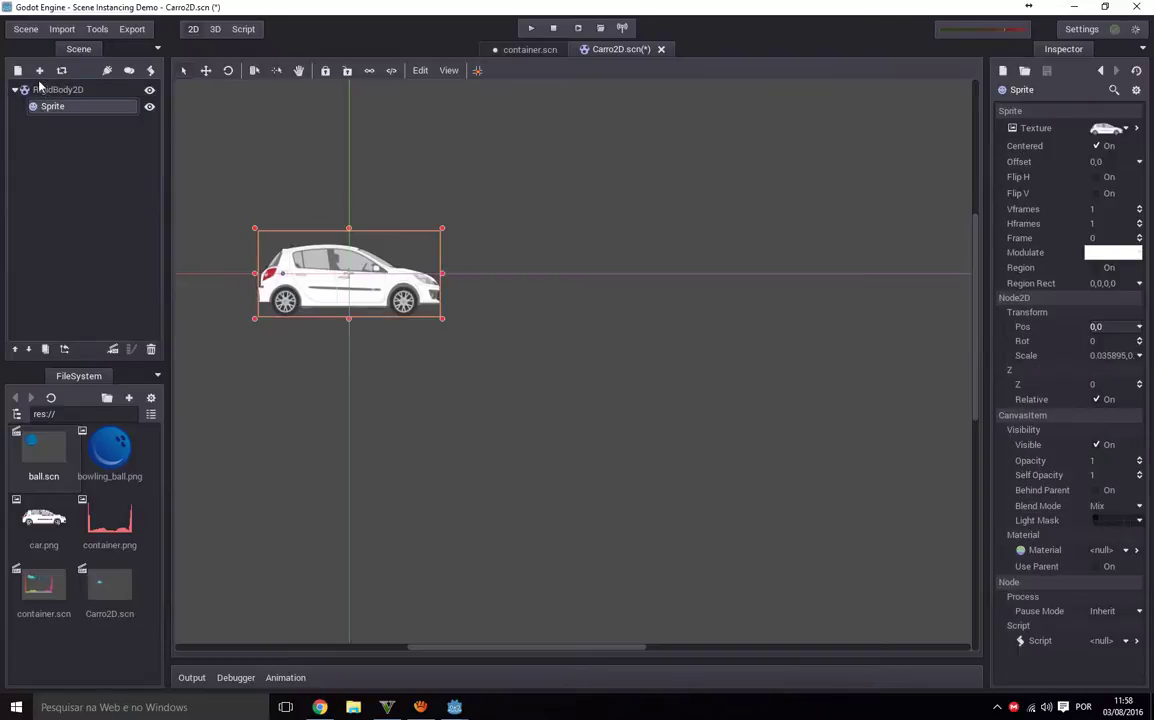
pyautogui.click(38, 88)
pyautogui.click(40, 104)
pyautogui.click(42, 91)
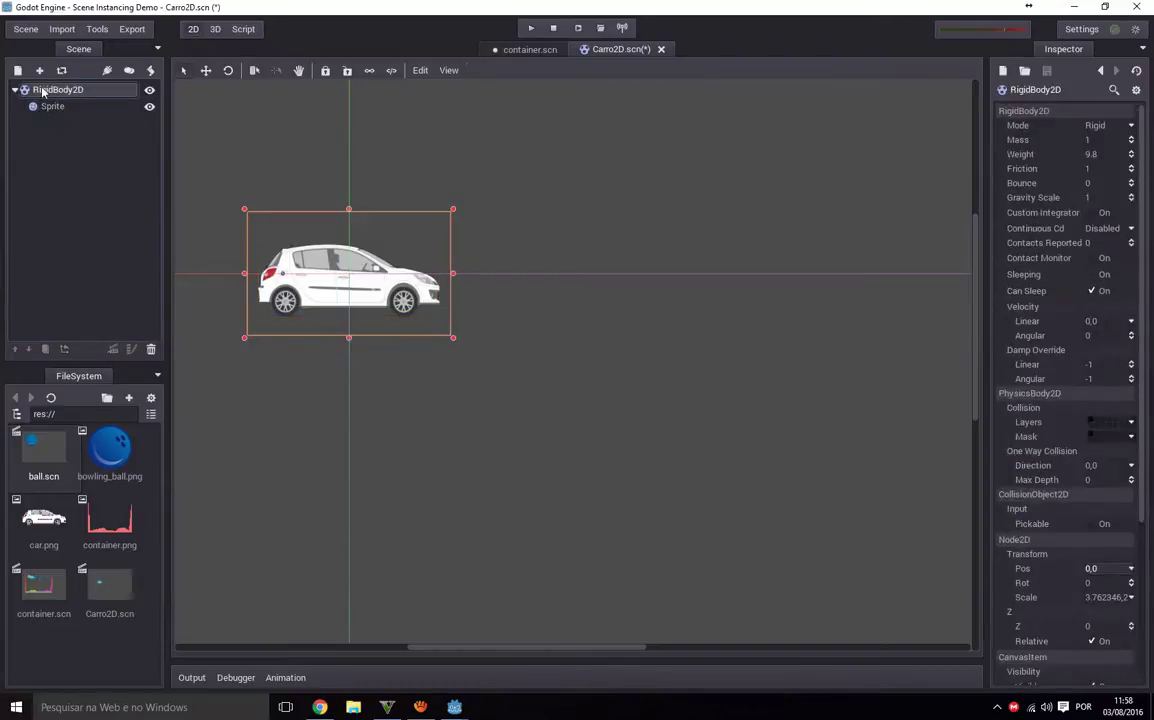
pyautogui.click(45, 106)
pyautogui.click(39, 70)
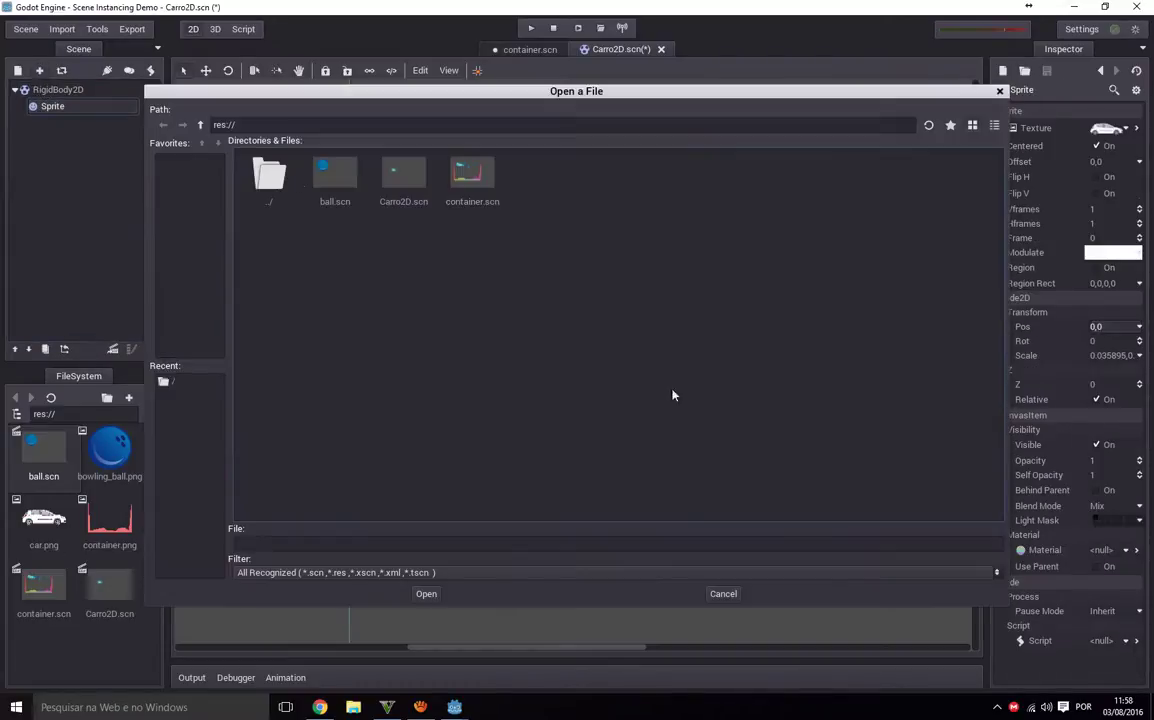
pyautogui.click(723, 594)
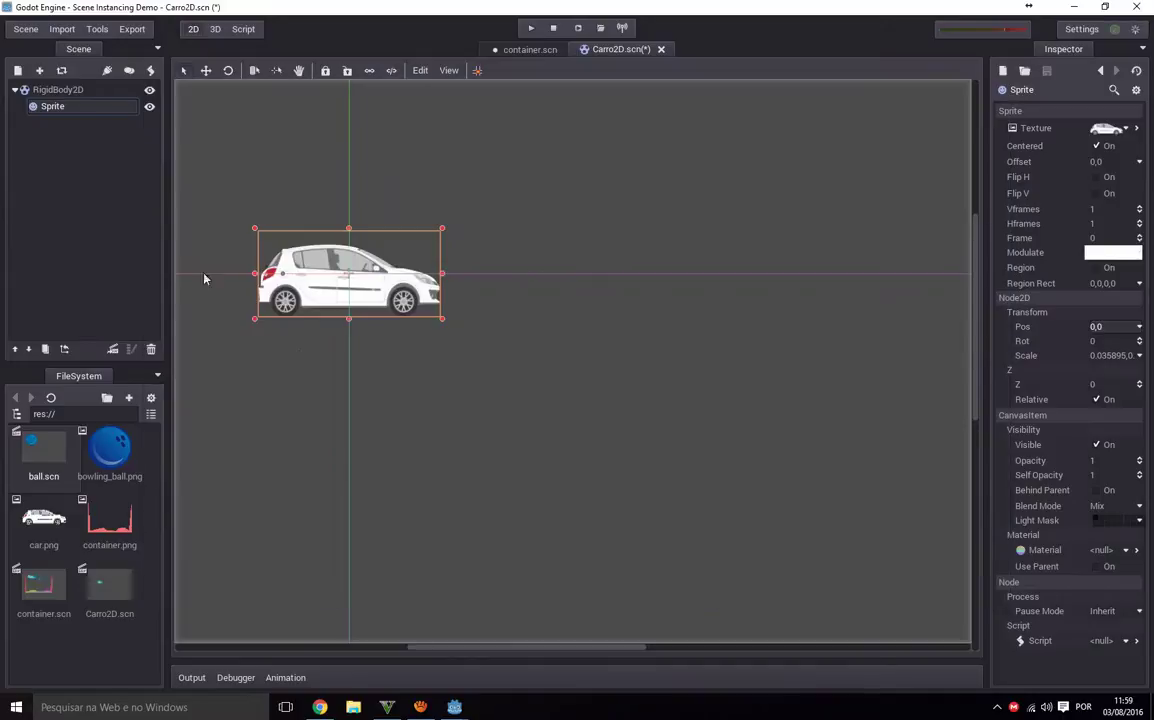
# Add a CollisionPolygon2D node as a child of the RigidBody2D, searching the node types for "coll".
pyautogui.click(50, 90)
pyautogui.click(39, 70)
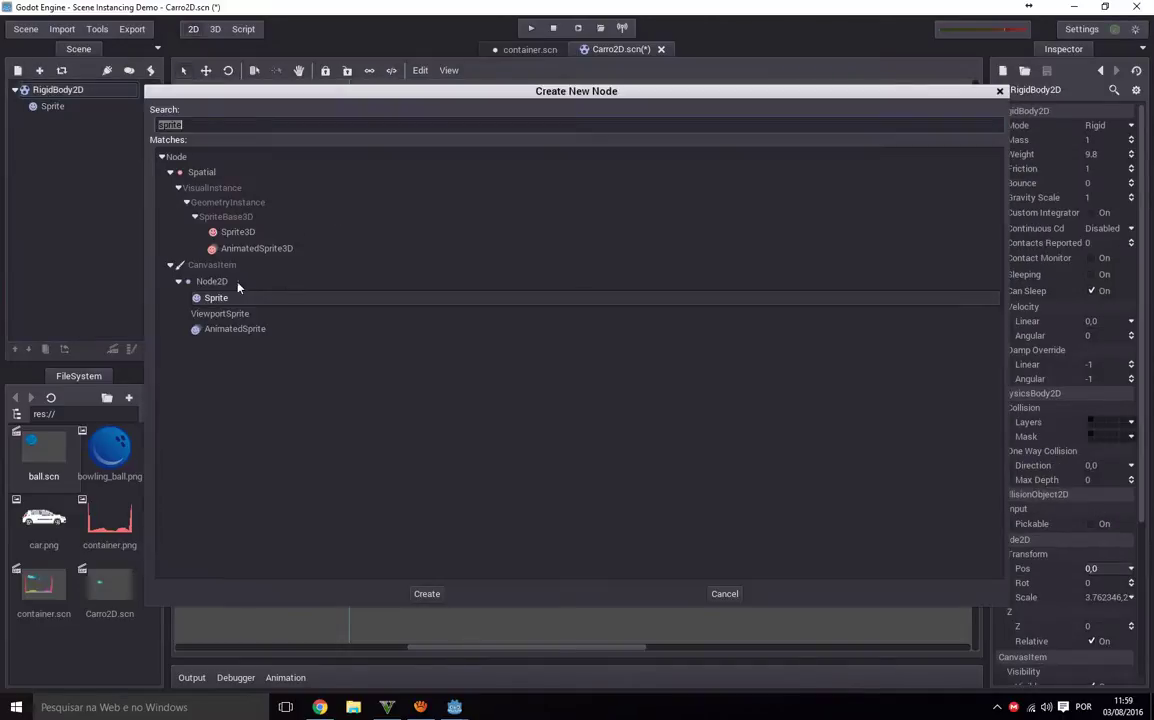
pyautogui.press('BackSpace')
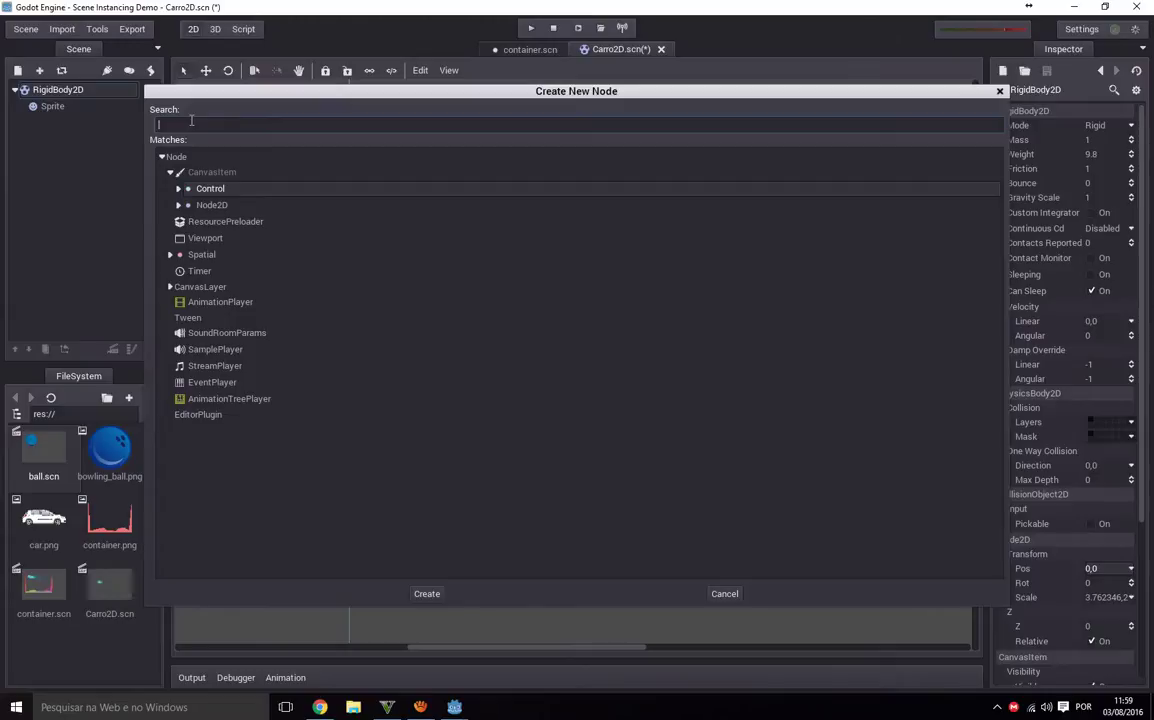
pyautogui.write('coll')
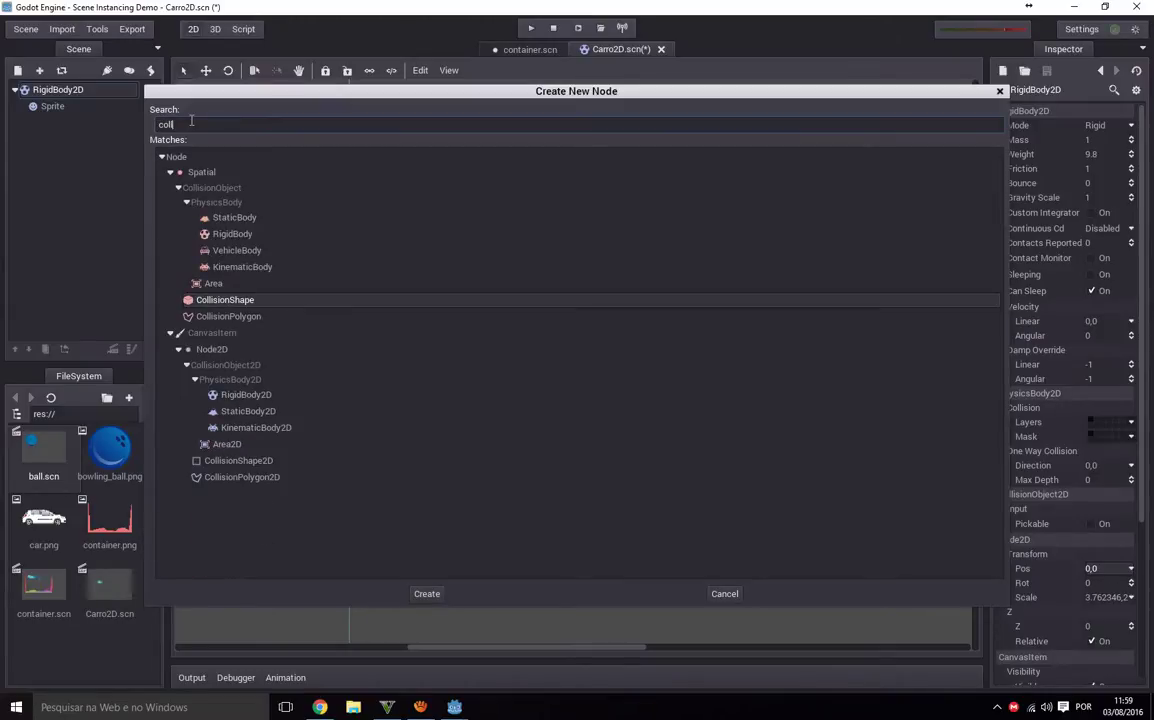
pyautogui.click(222, 318)
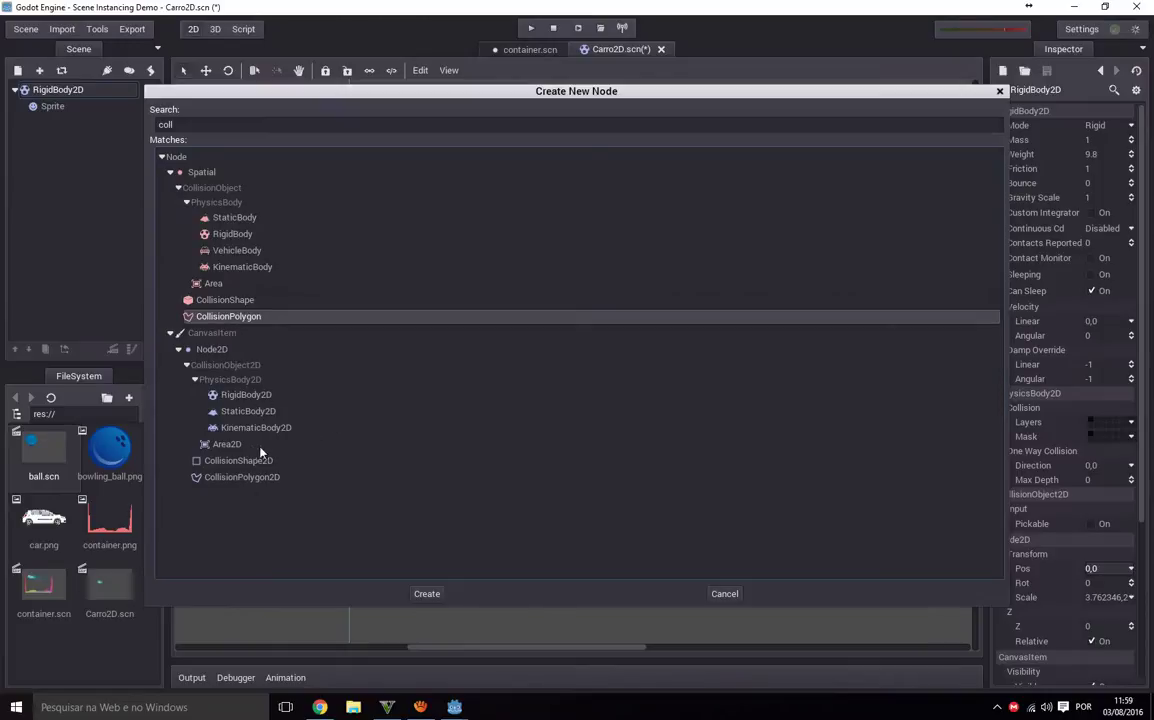
pyautogui.doubleClick(244, 477)
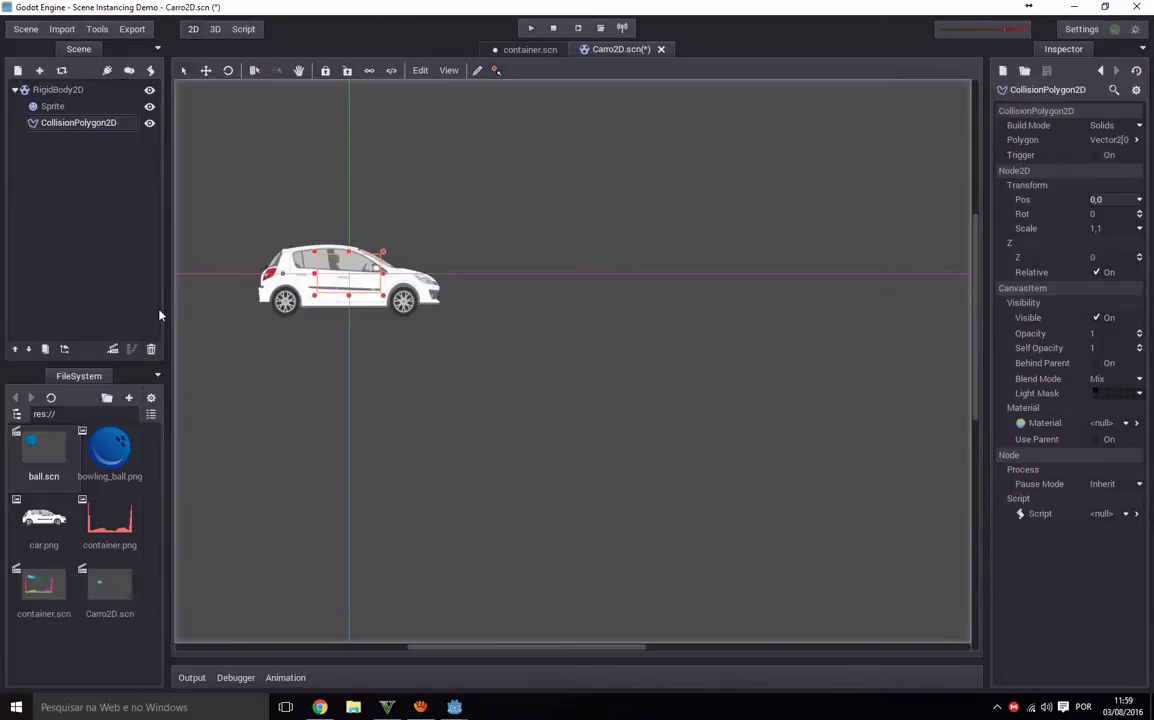
# Set the CollisionPolygon2D's build mode to Segments.
pyautogui.click(1139, 141)
pyautogui.click(54, 106)
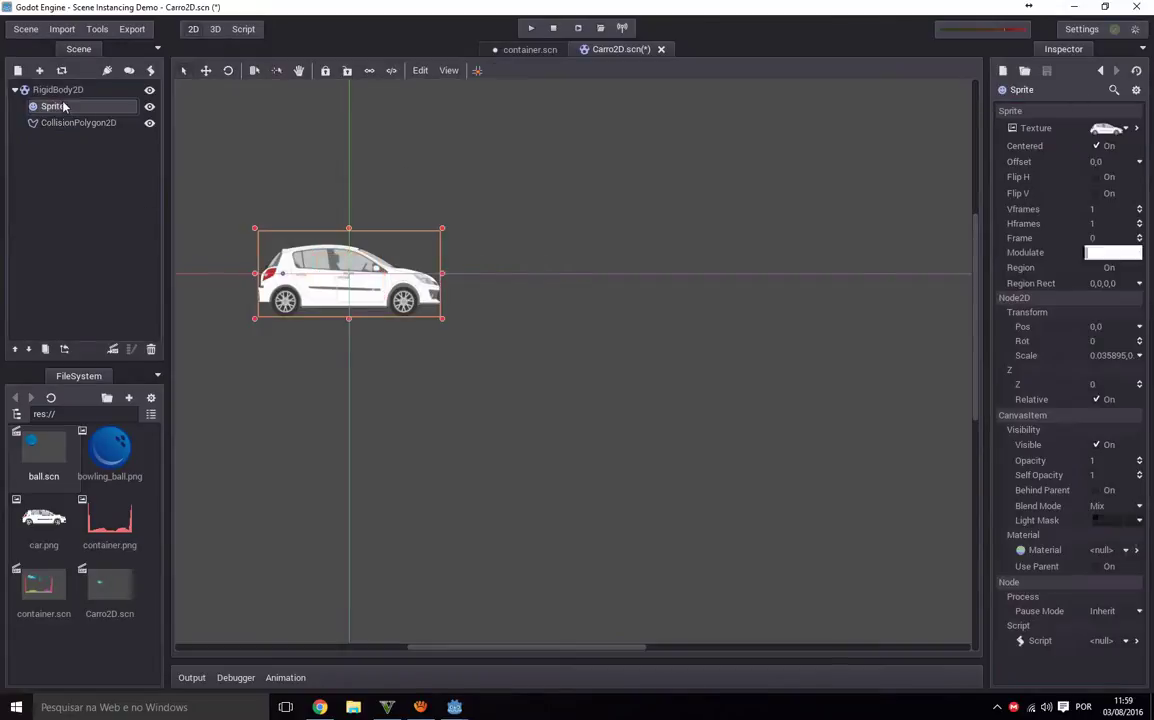
pyautogui.click(104, 124)
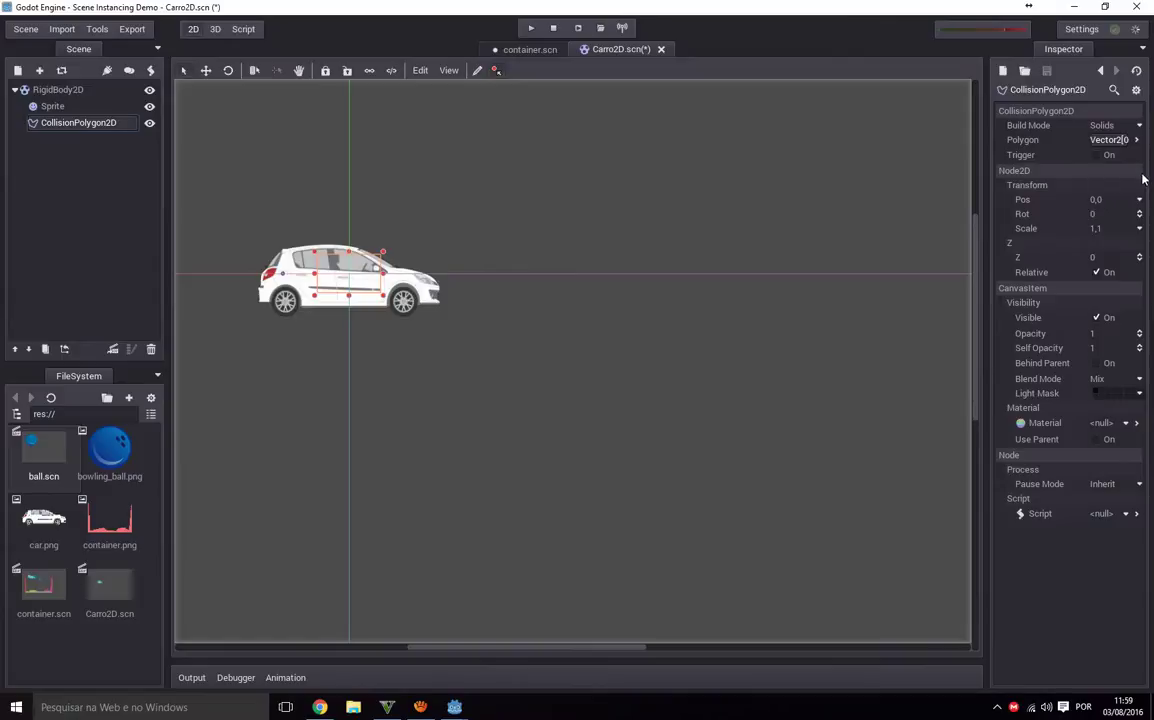
pyautogui.click(1132, 125)
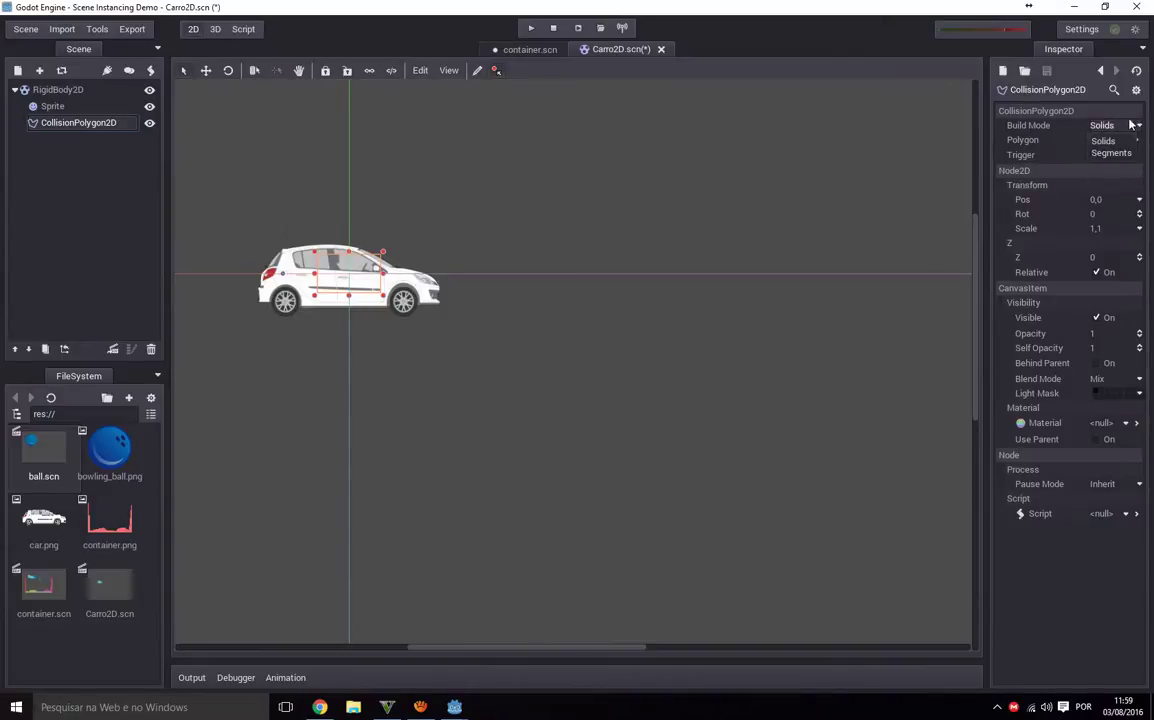
pyautogui.click(1108, 153)
pyautogui.scroll(5, 502, 318)
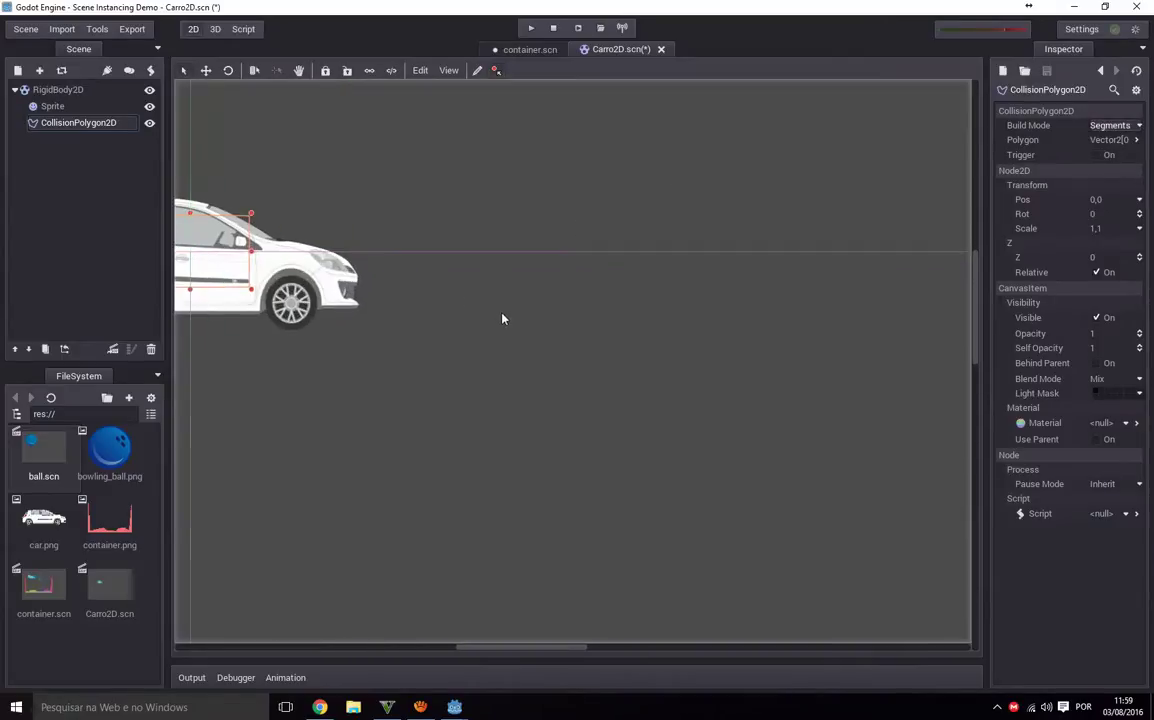
# Inspect the CollisionPolygon2D's polygon array and try stretching the node upwards over the car to a vertical scale of about 1.25.
pyautogui.click(1136, 140)
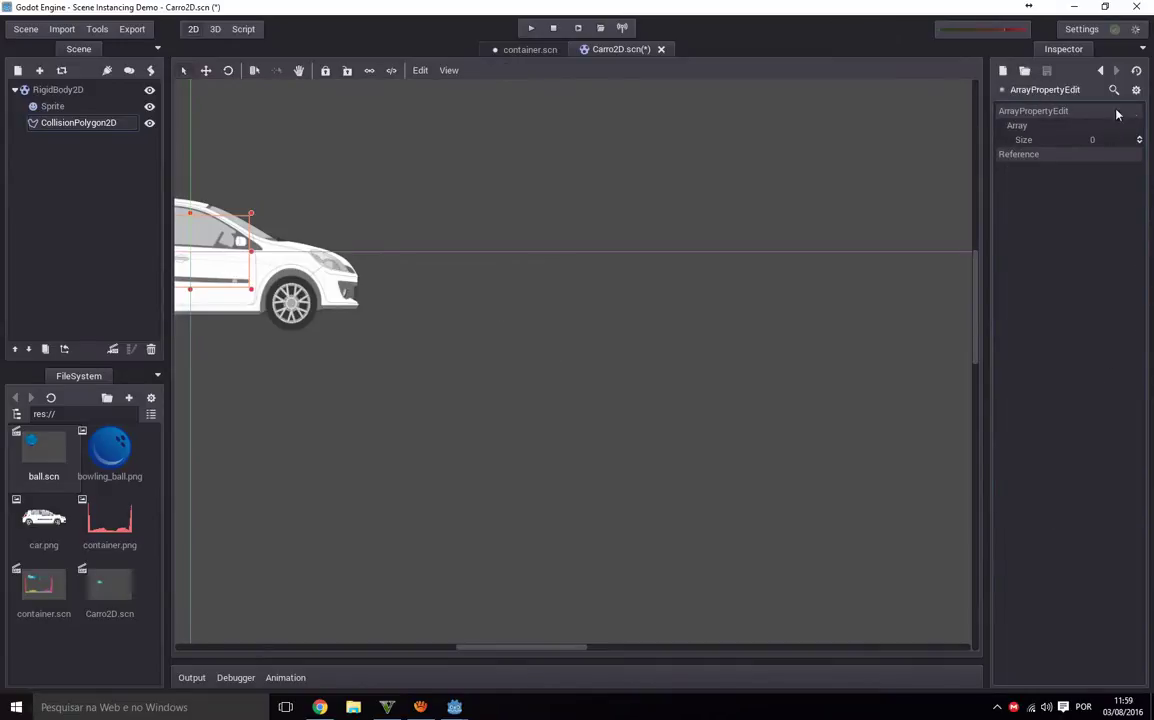
pyautogui.click(1100, 70)
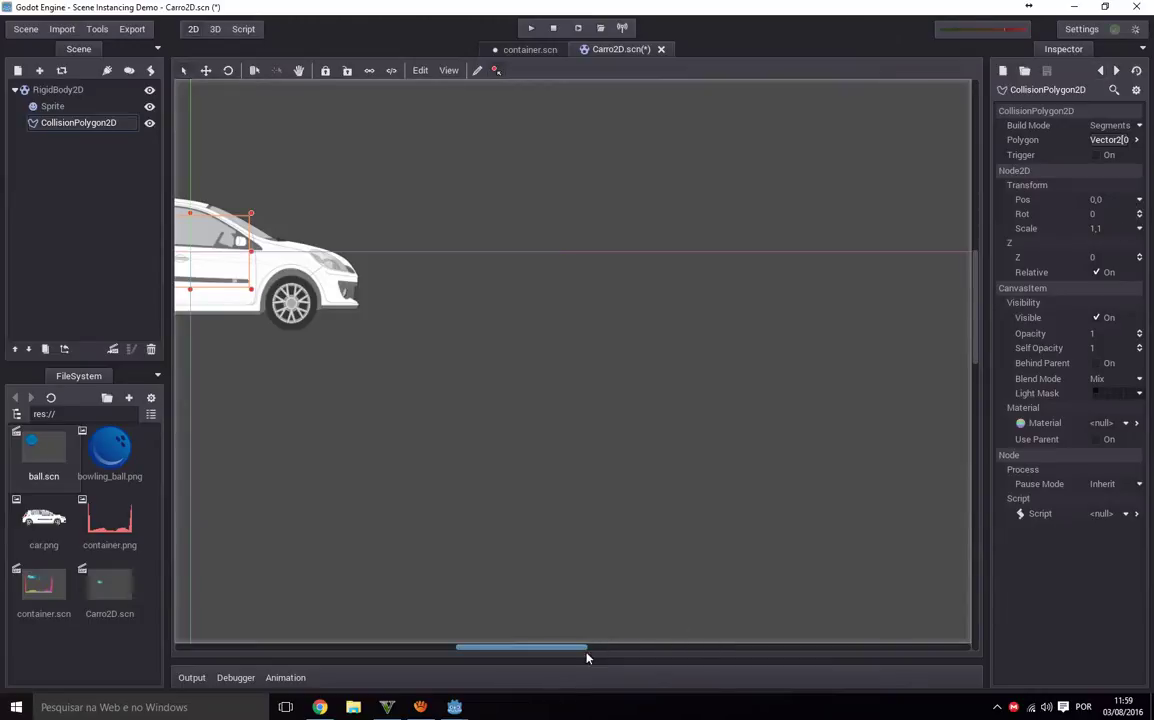
pyautogui.moveTo(528, 647); pyautogui.dragTo(471, 651)
pyautogui.scroll(4, 551, 400)
pyautogui.moveTo(511, 176); pyautogui.dragTo(450, 140)
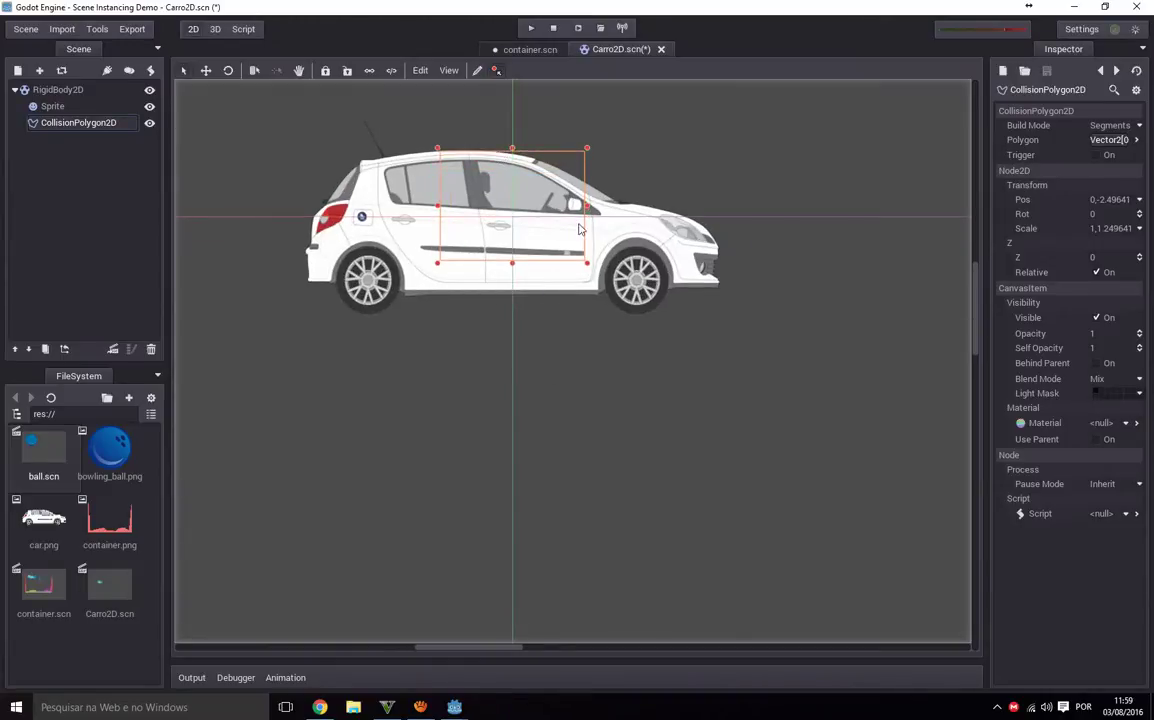
# Delete the CollisionPolygon2D node from the car scene.
pyautogui.click(52, 107)
pyautogui.click(57, 123)
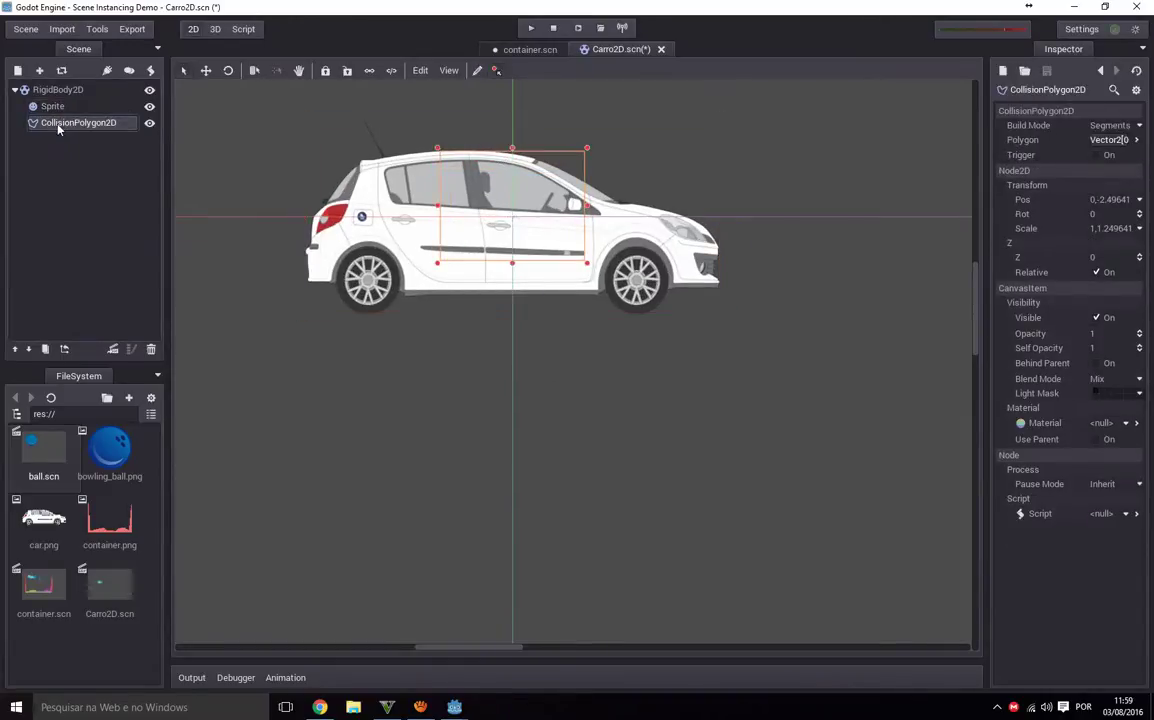
pyautogui.press('Delete')
pyautogui.click(552, 359)
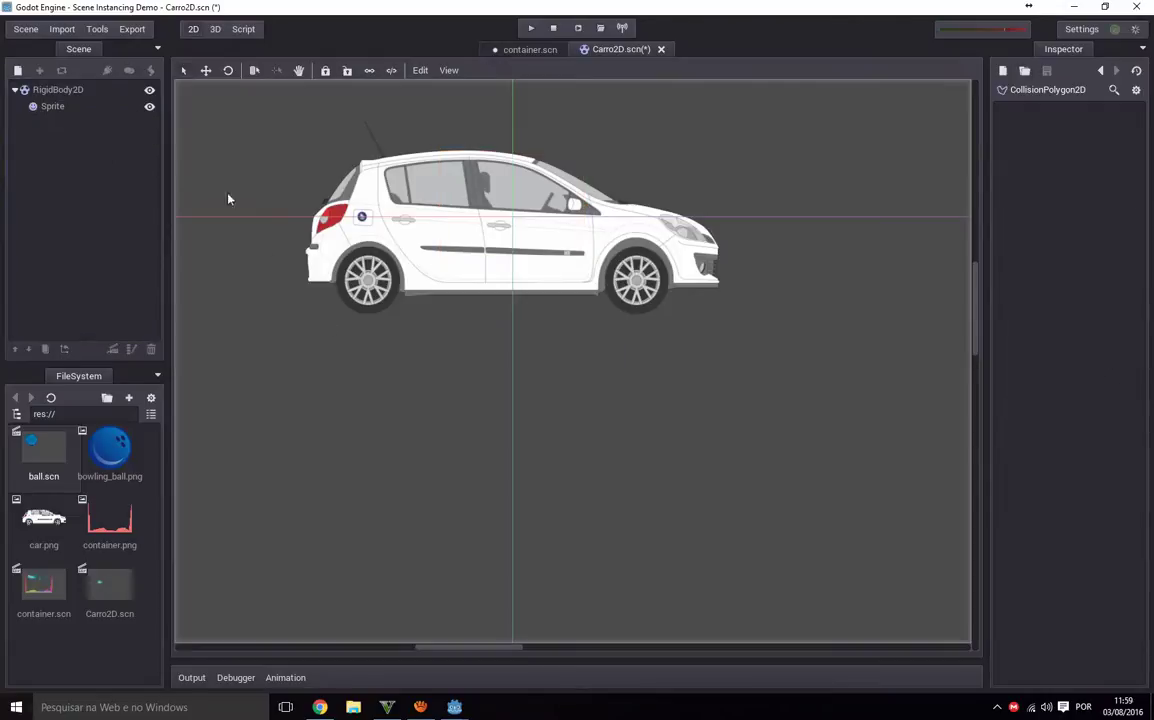
# Add a CollisionShape2D node as a child of the RigidBody2D.
pyautogui.click(57, 90)
pyautogui.click(39, 70)
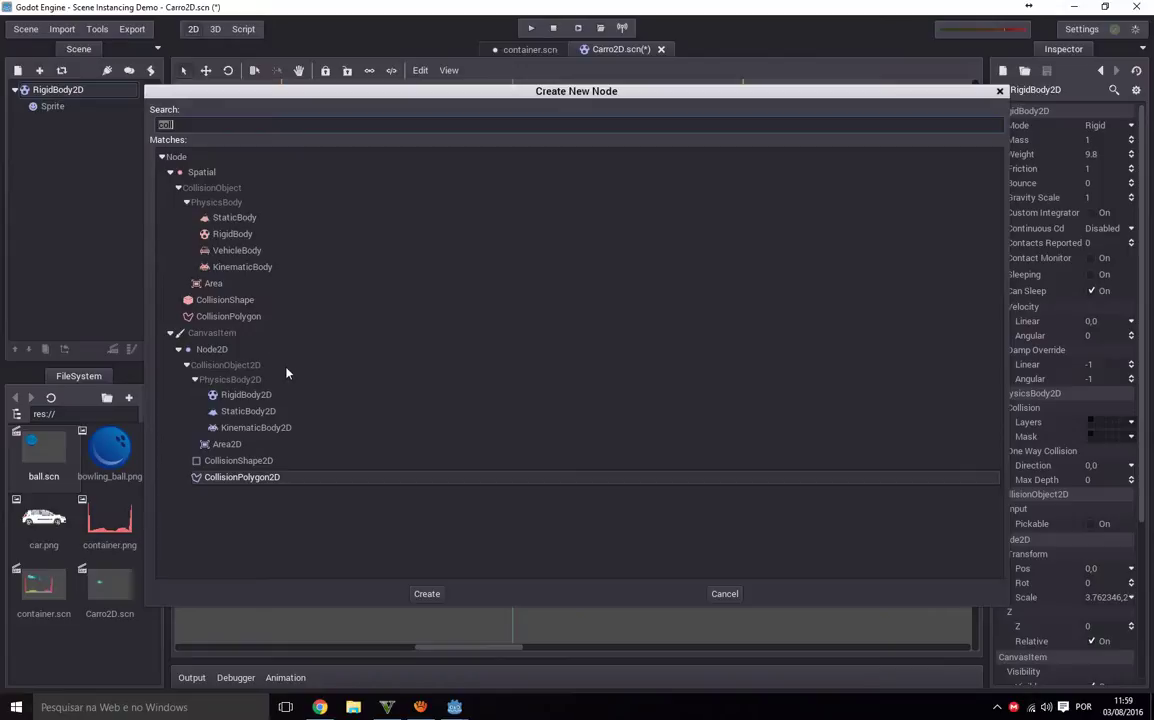
pyautogui.doubleClick(240, 460)
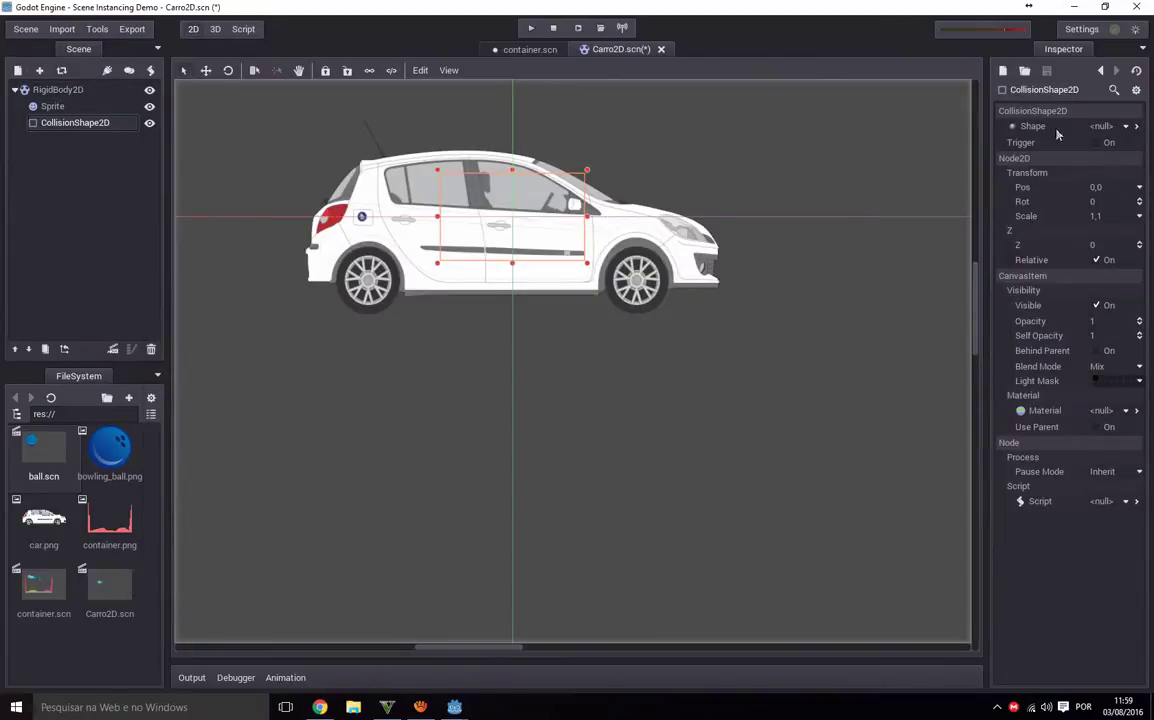
# Try new capsule, circle, concave polygon and convex polygon shapes on the CollisionShape2D.
pyautogui.click(1124, 127)
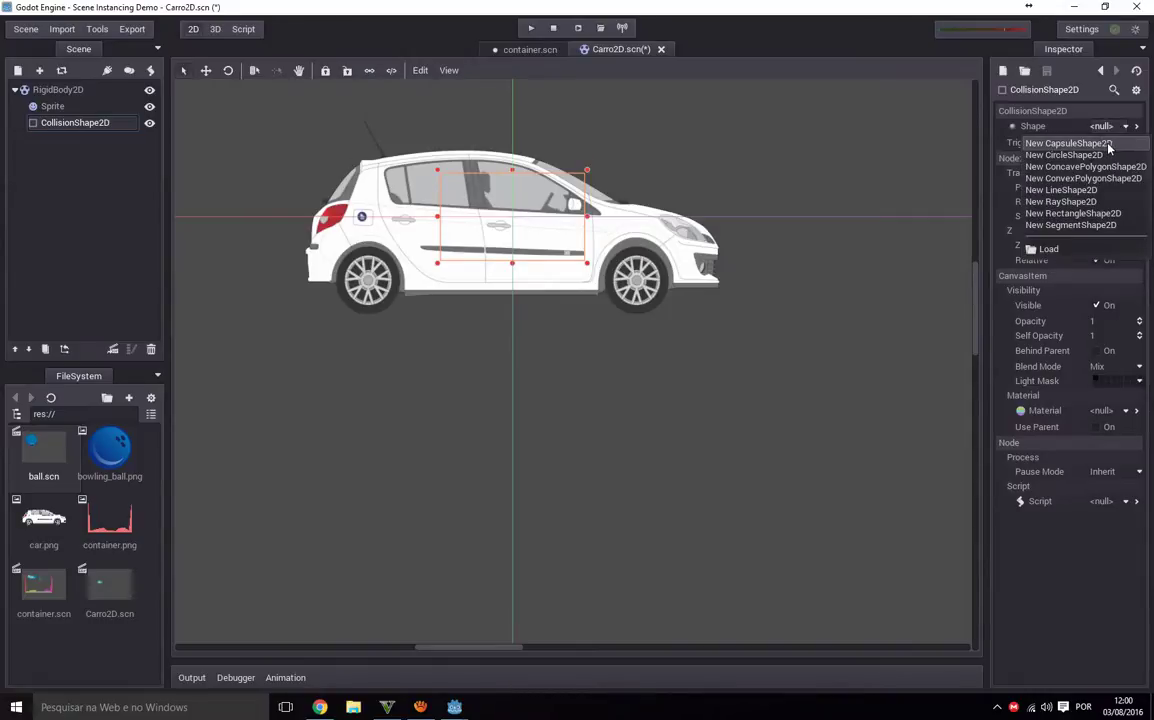
pyautogui.click(1100, 145)
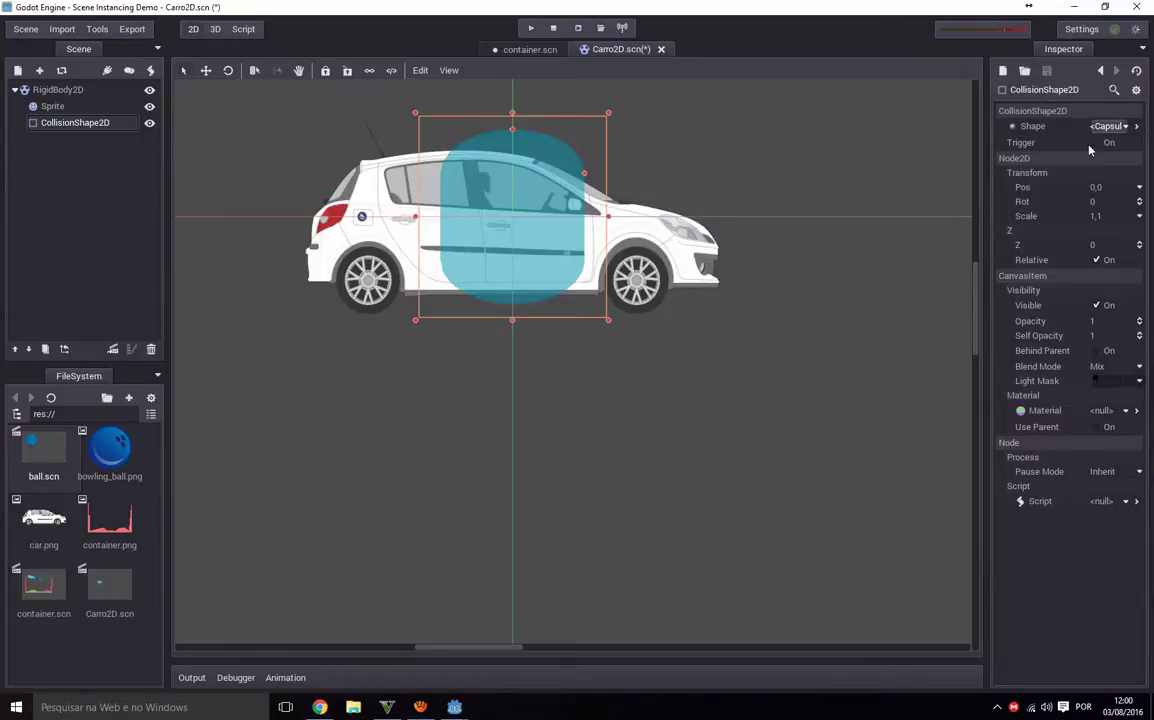
pyautogui.click(1110, 127)
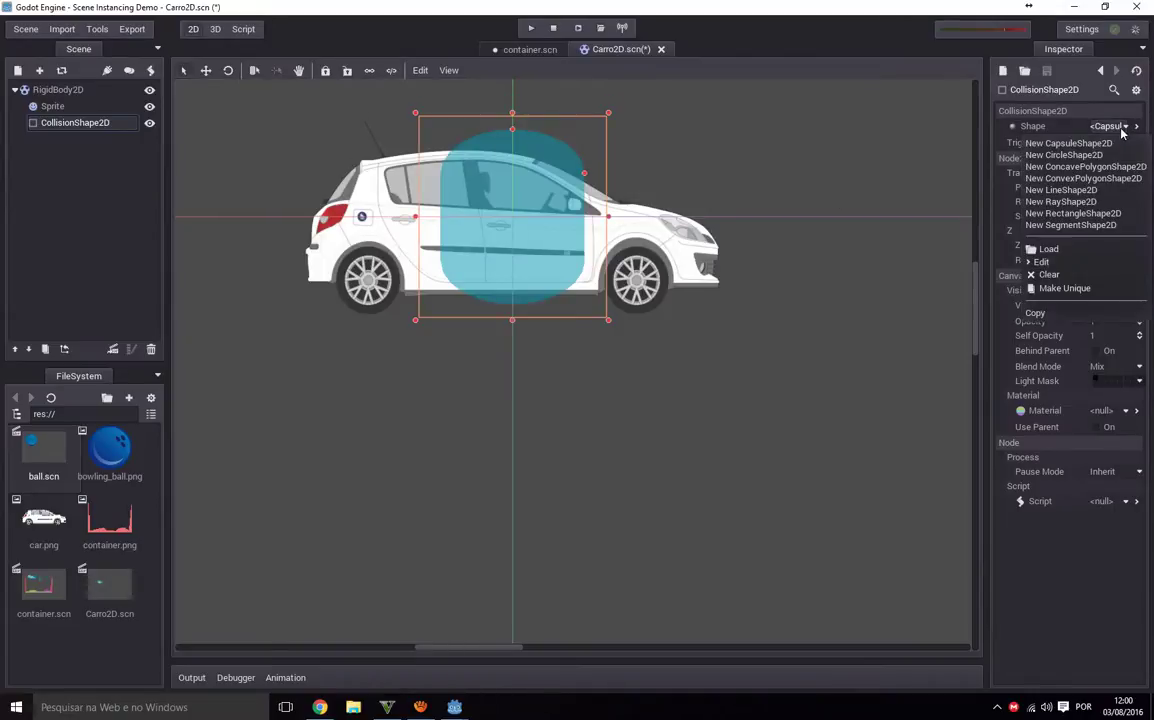
pyautogui.click(1068, 155)
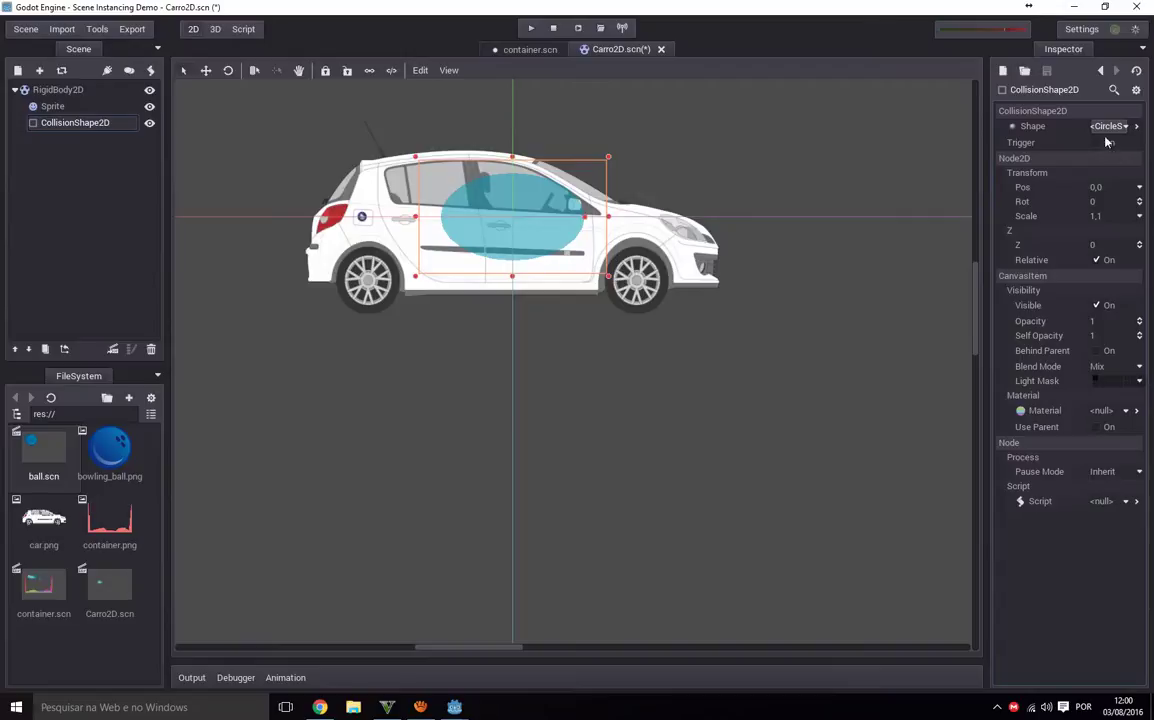
pyautogui.click(1110, 127)
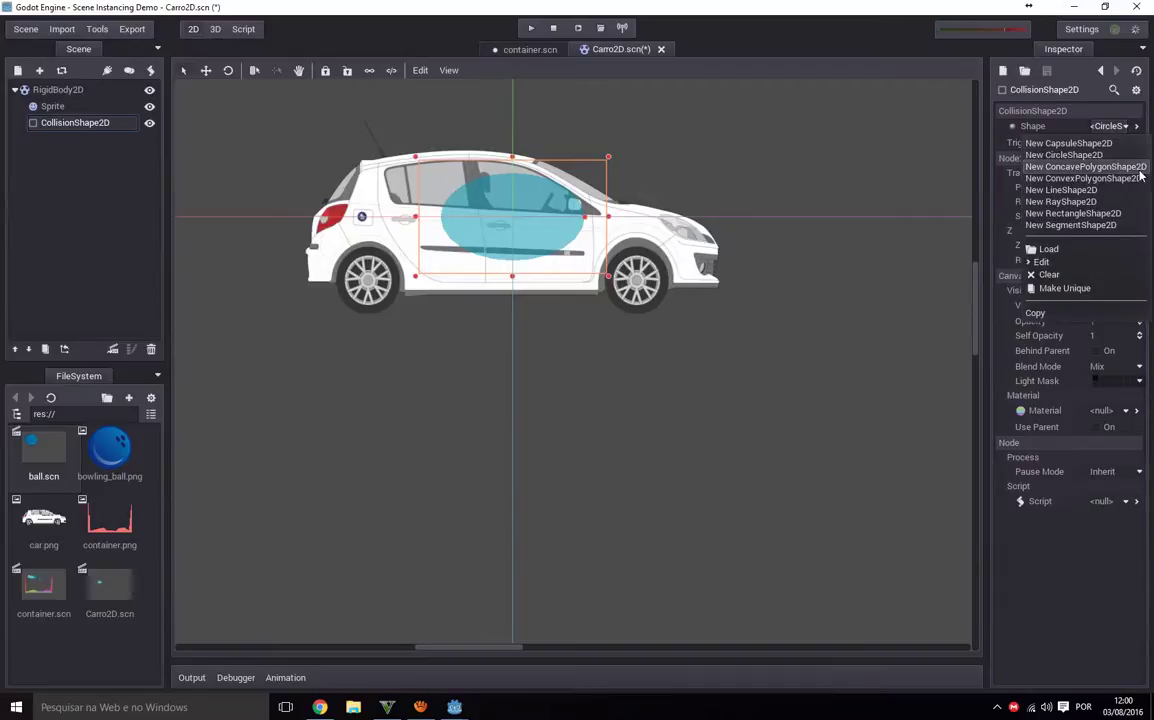
pyautogui.click(1139, 168)
pyautogui.click(1110, 127)
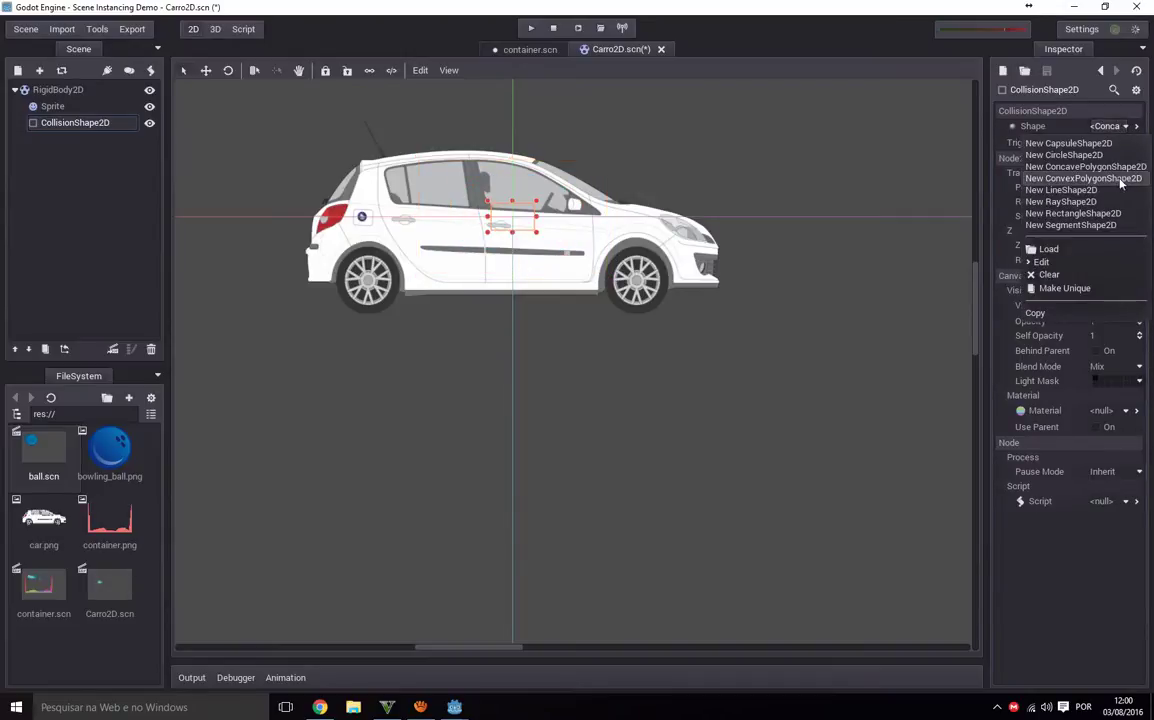
pyautogui.click(1110, 179)
# Try a new line shape and a new ray shape on the CollisionShape2D.
pyautogui.click(1123, 128)
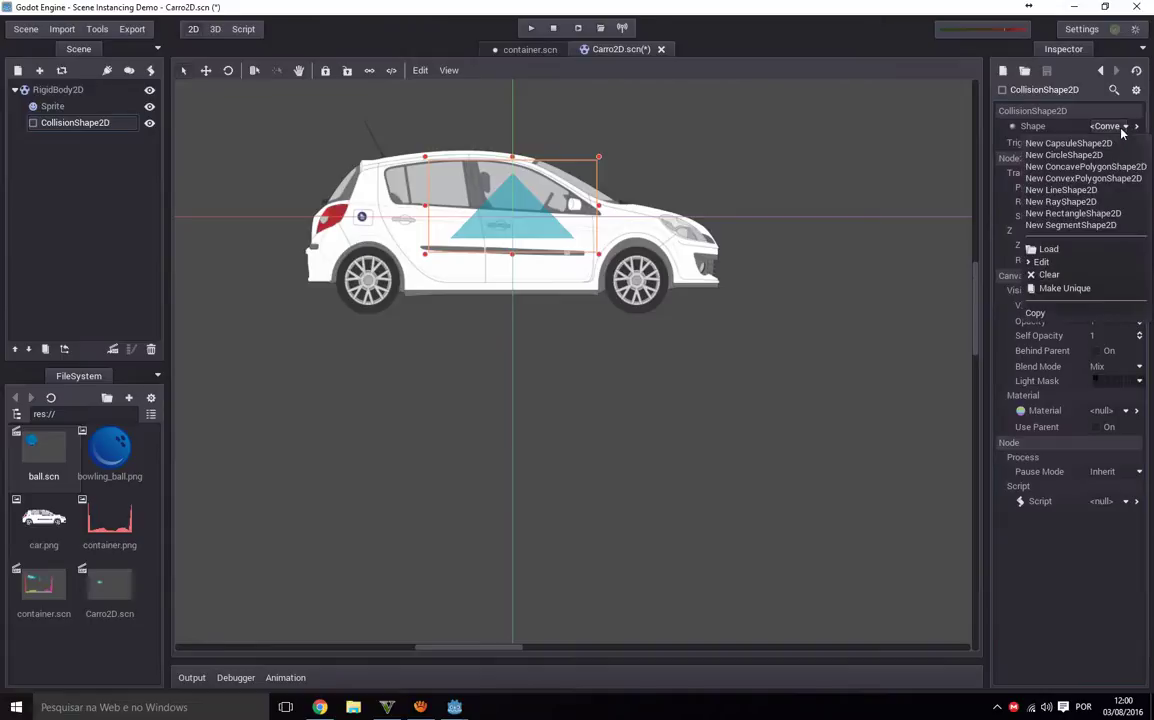
pyautogui.click(1100, 190)
pyautogui.scroll(-8, 610, 300)
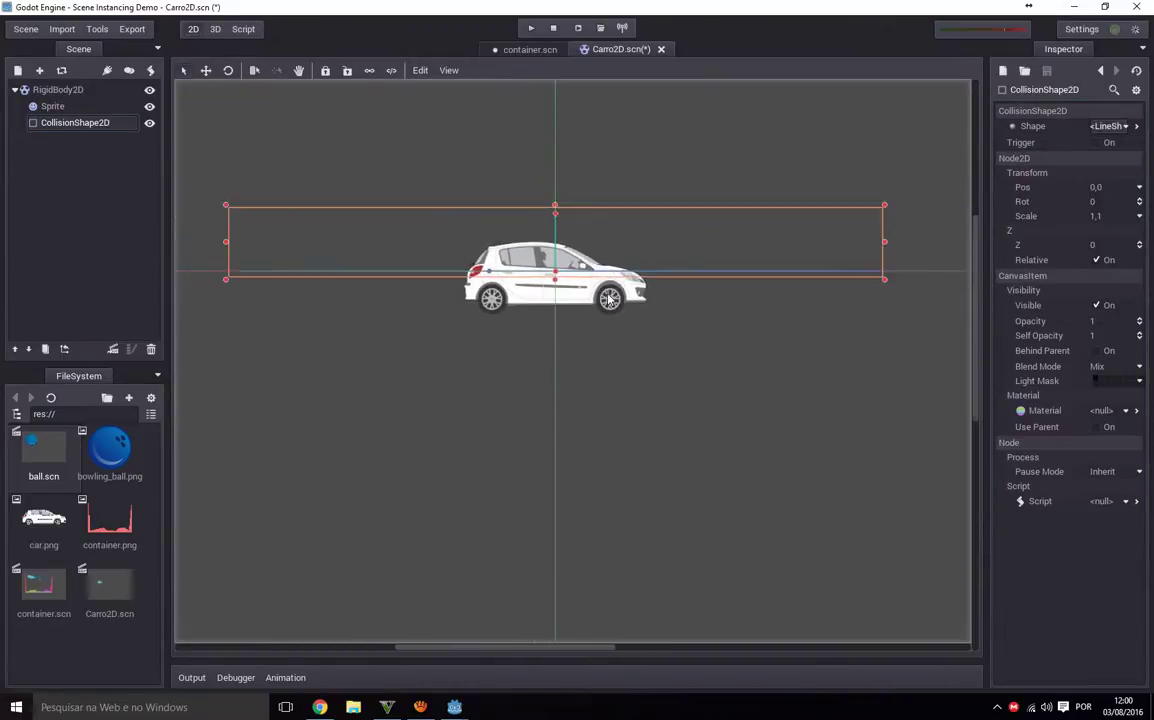
pyautogui.scroll(5, 610, 300)
pyautogui.click(1112, 128)
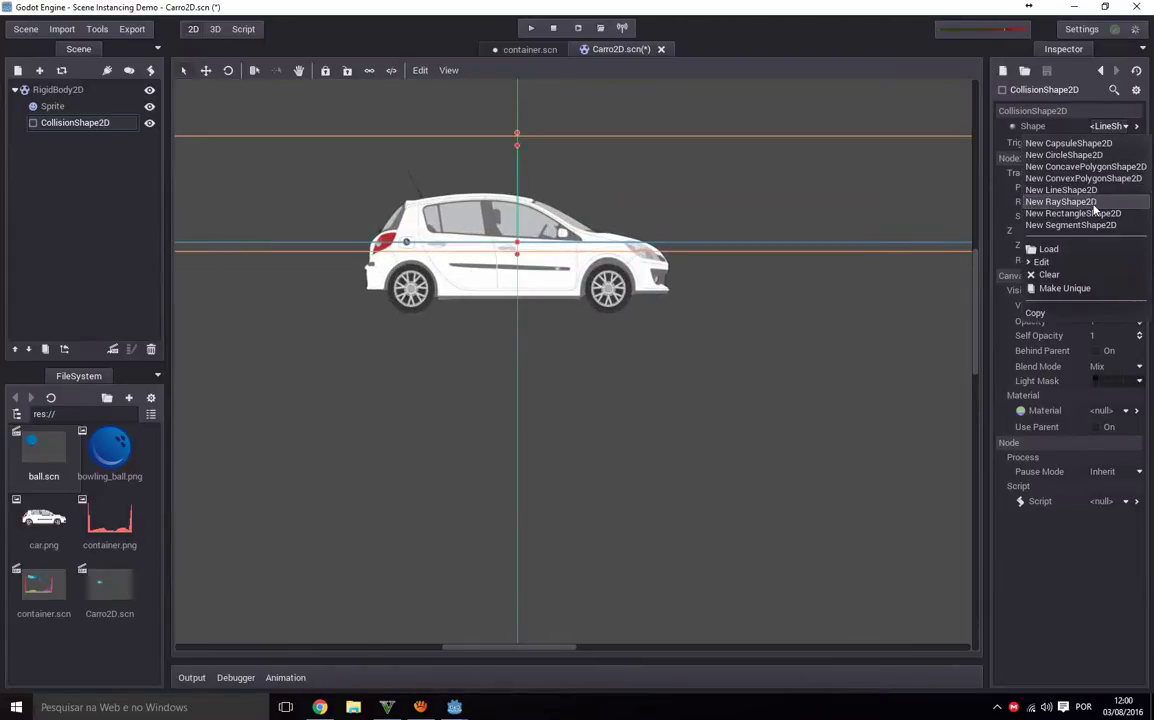
pyautogui.click(1092, 204)
# Assign a new RectangleShape2D to the CollisionShape2D.
pyautogui.click(1113, 127)
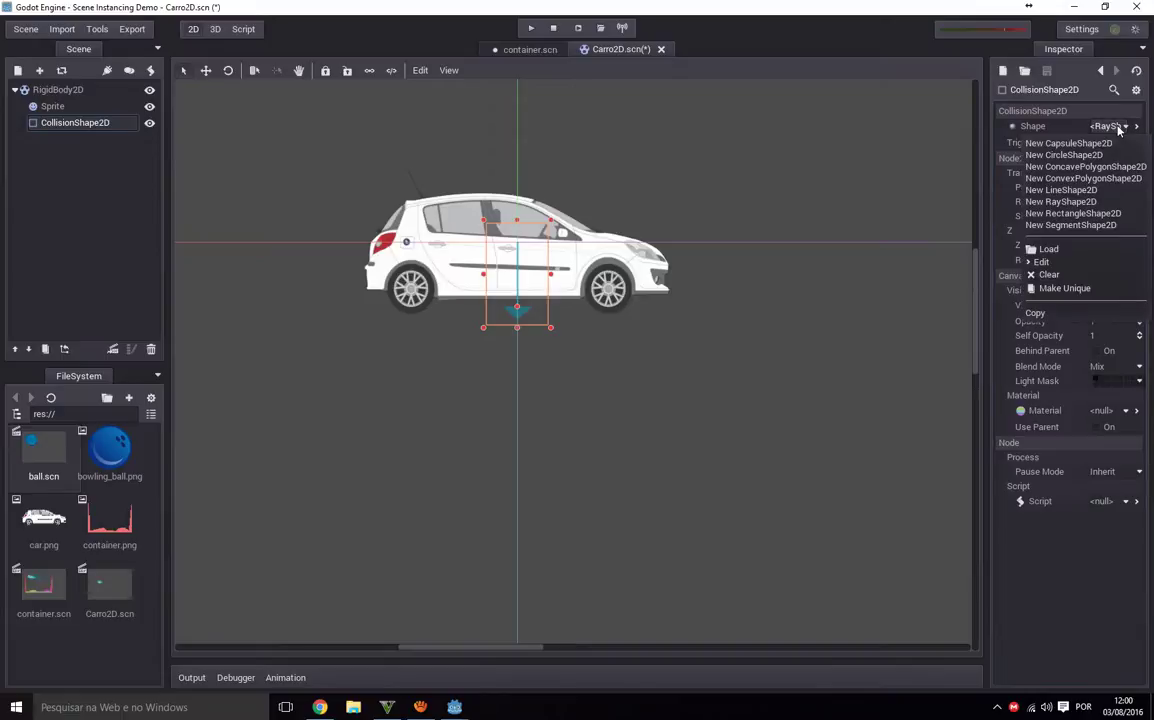
pyautogui.click(1073, 213)
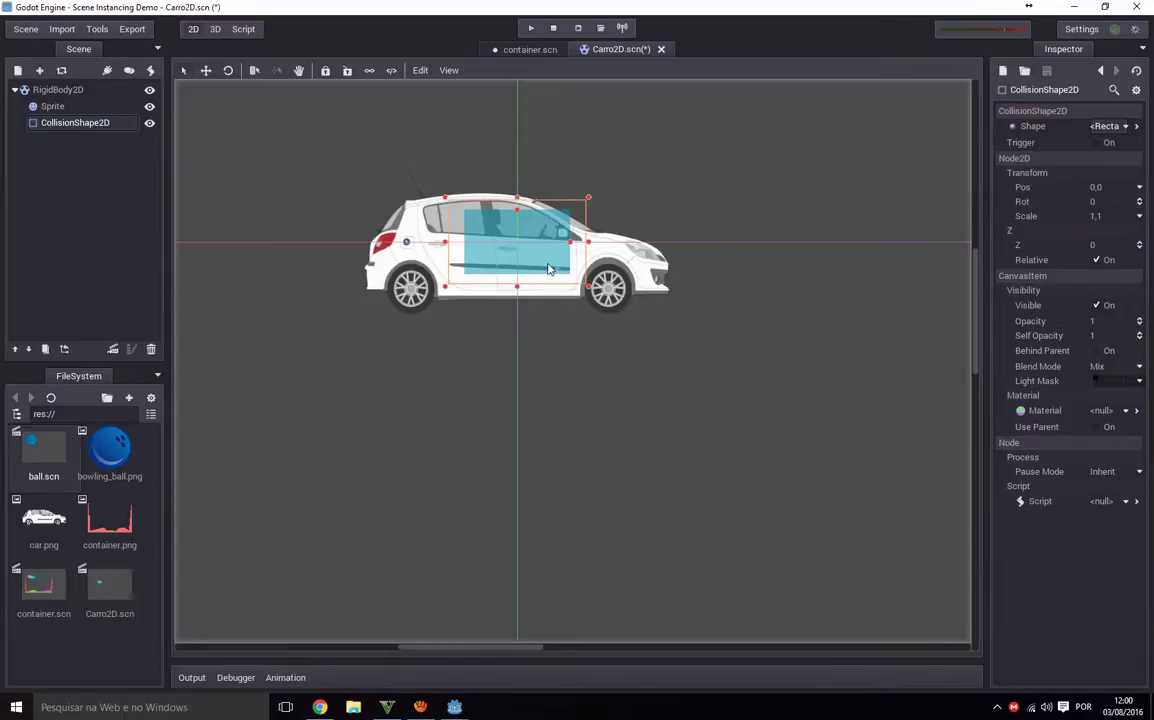
pyautogui.scroll(6, 545, 268)
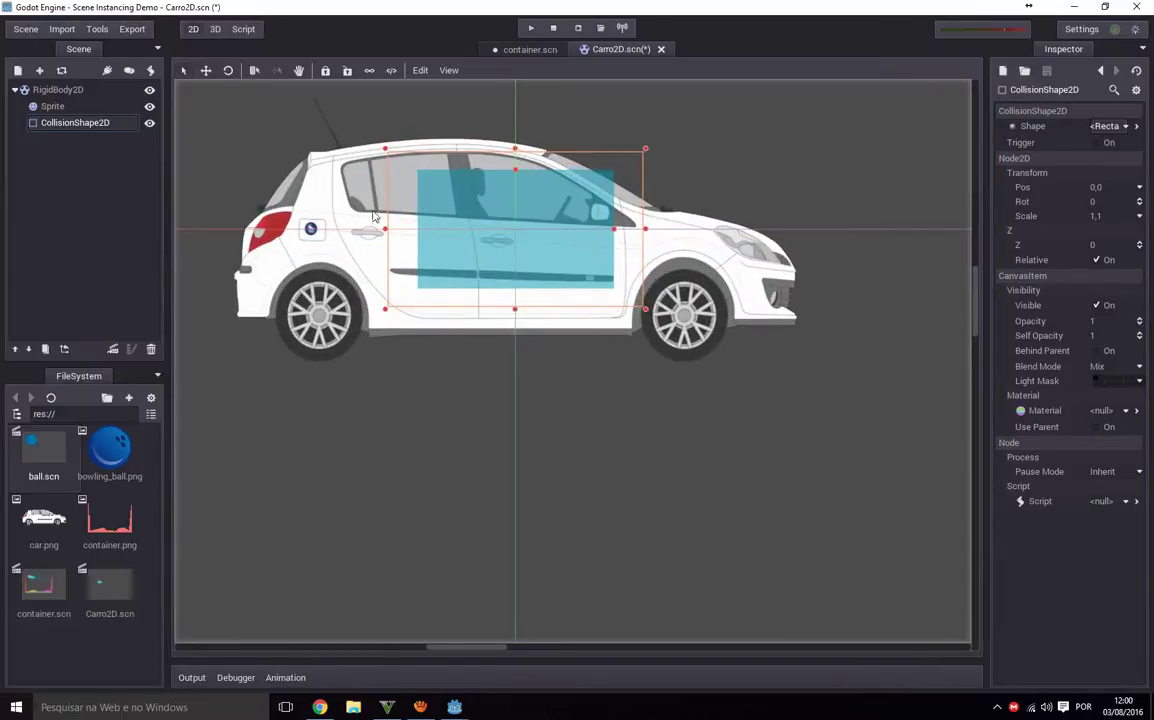
# Stretch the rectangle collision shape over the car from roof to wheels, to a horizontal scale of about 2.32.
pyautogui.moveTo(385, 228); pyautogui.dragTo(203, 229)
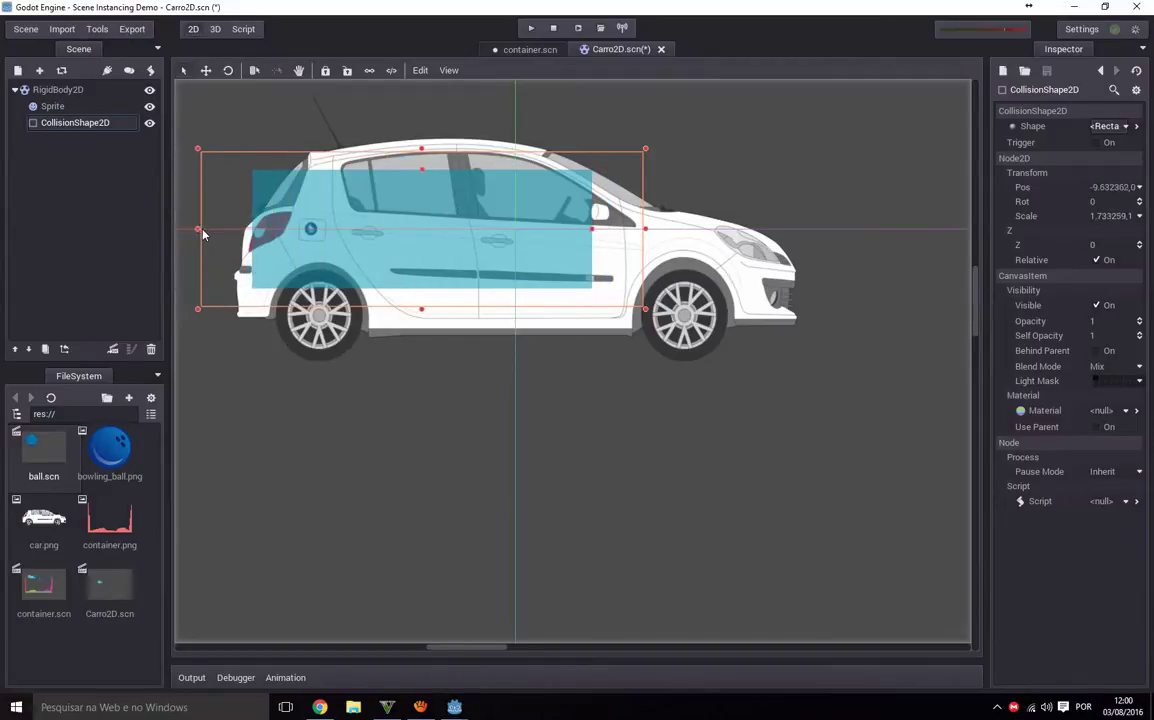
pyautogui.moveTo(423, 312); pyautogui.dragTo(420, 390)
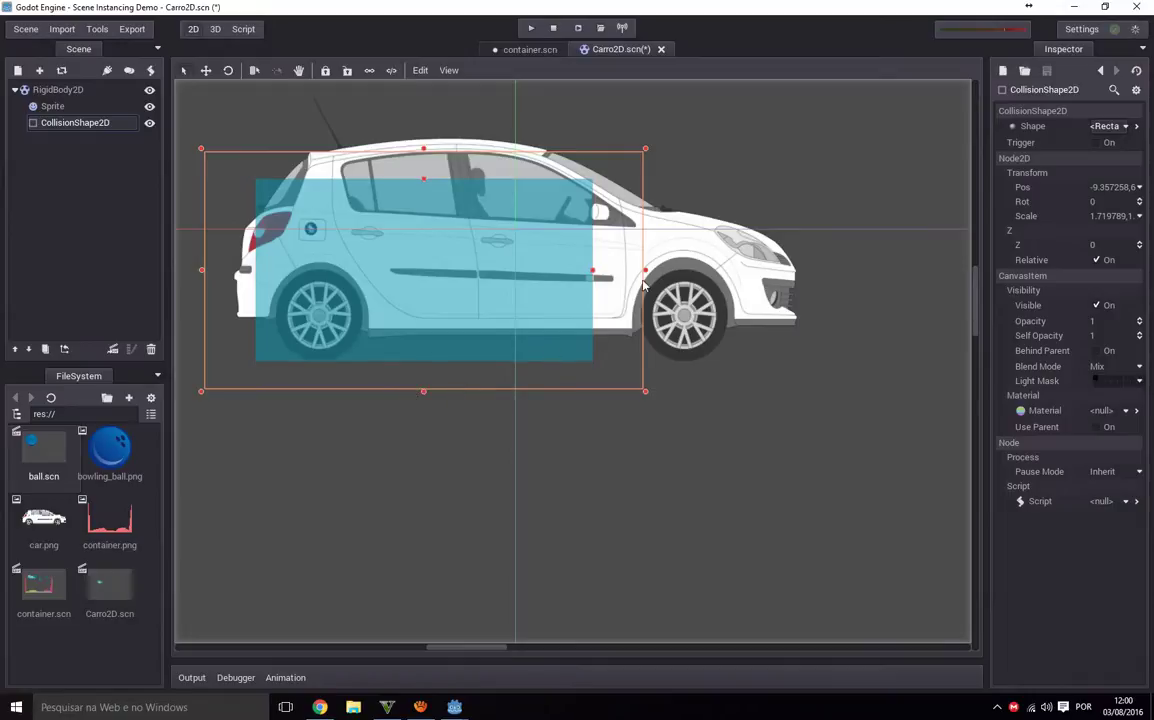
pyautogui.moveTo(644, 282); pyautogui.dragTo(798, 274)
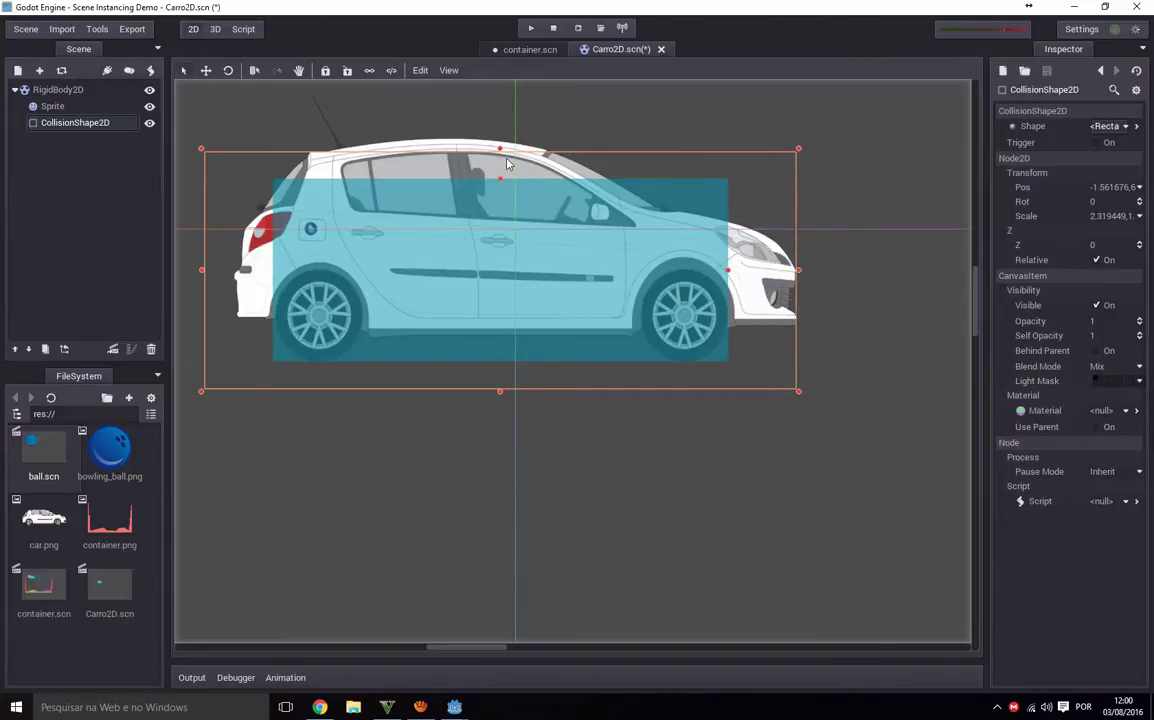
pyautogui.moveTo(497, 152); pyautogui.dragTo(494, 110)
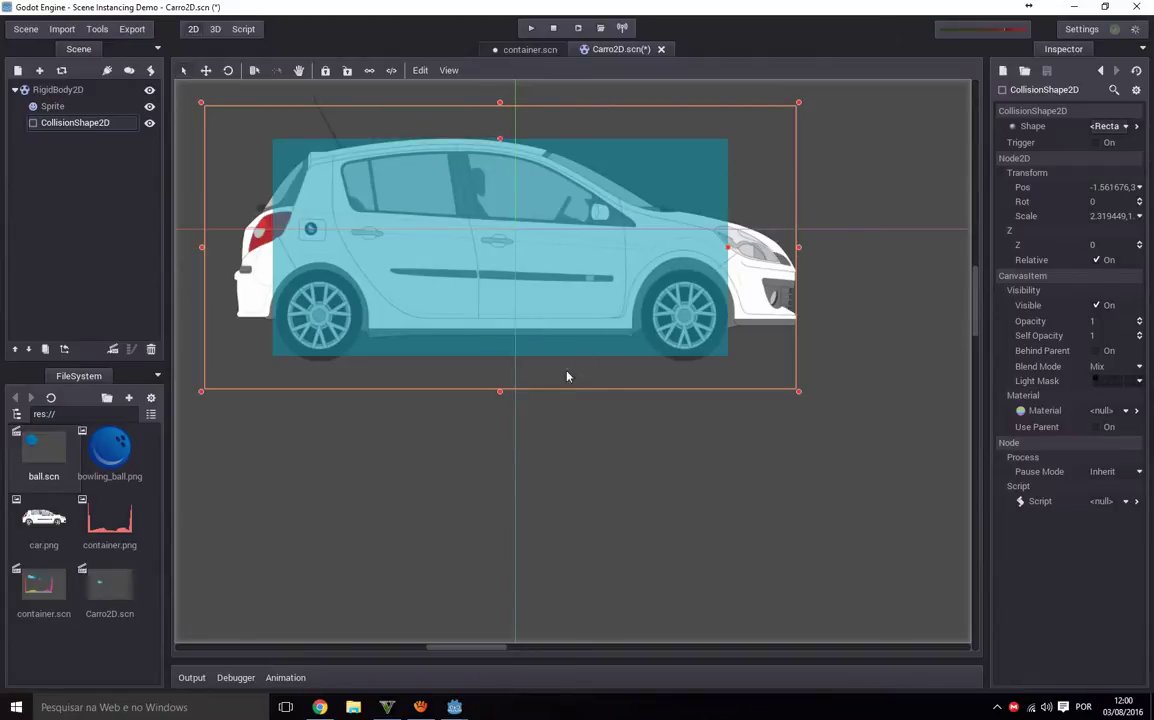
pyautogui.click(501, 397)
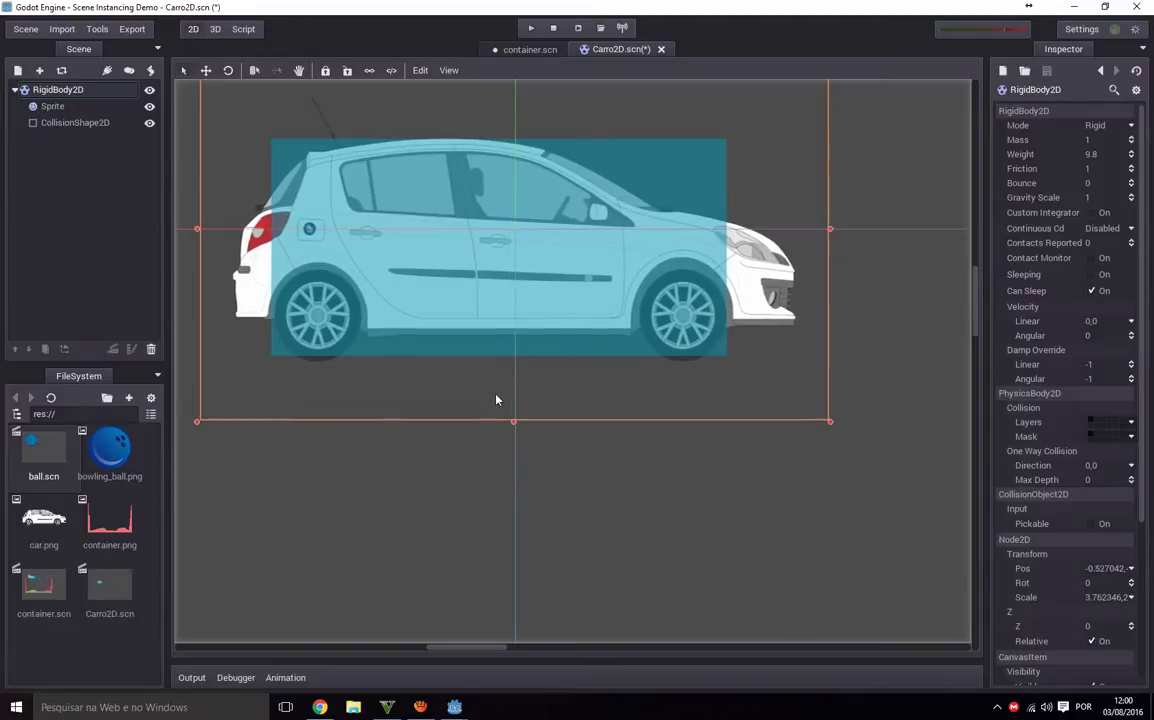
pyautogui.click(100, 124)
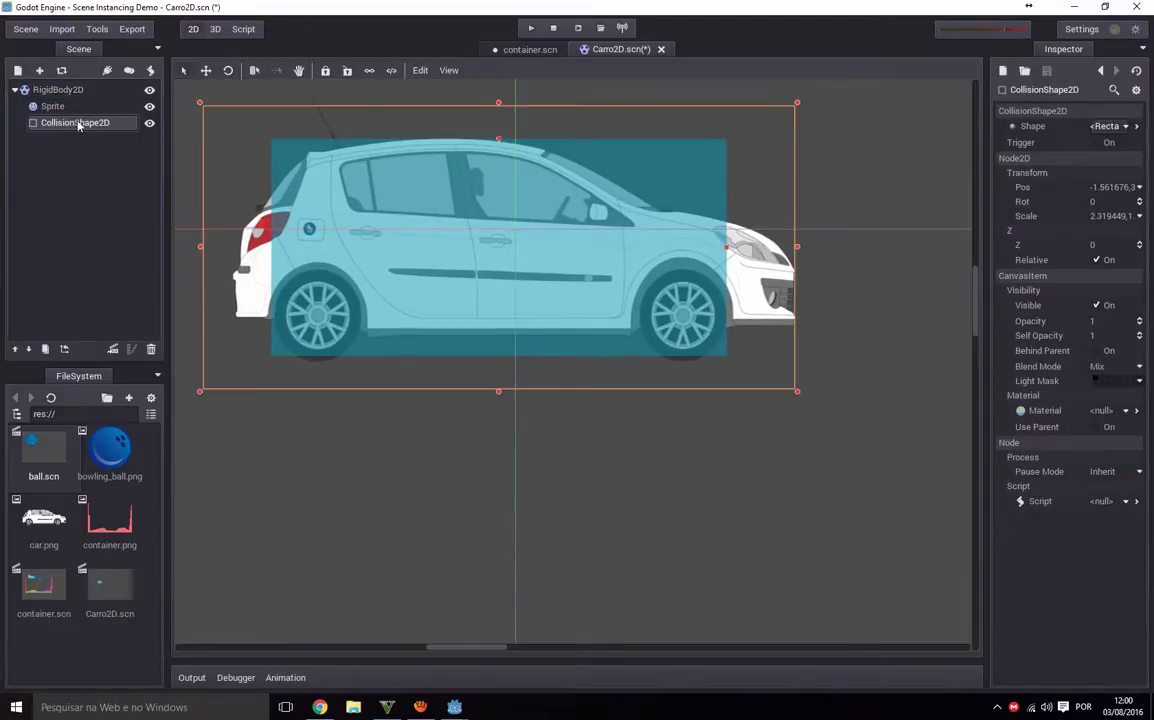
pyautogui.moveTo(499, 392); pyautogui.dragTo(501, 399)
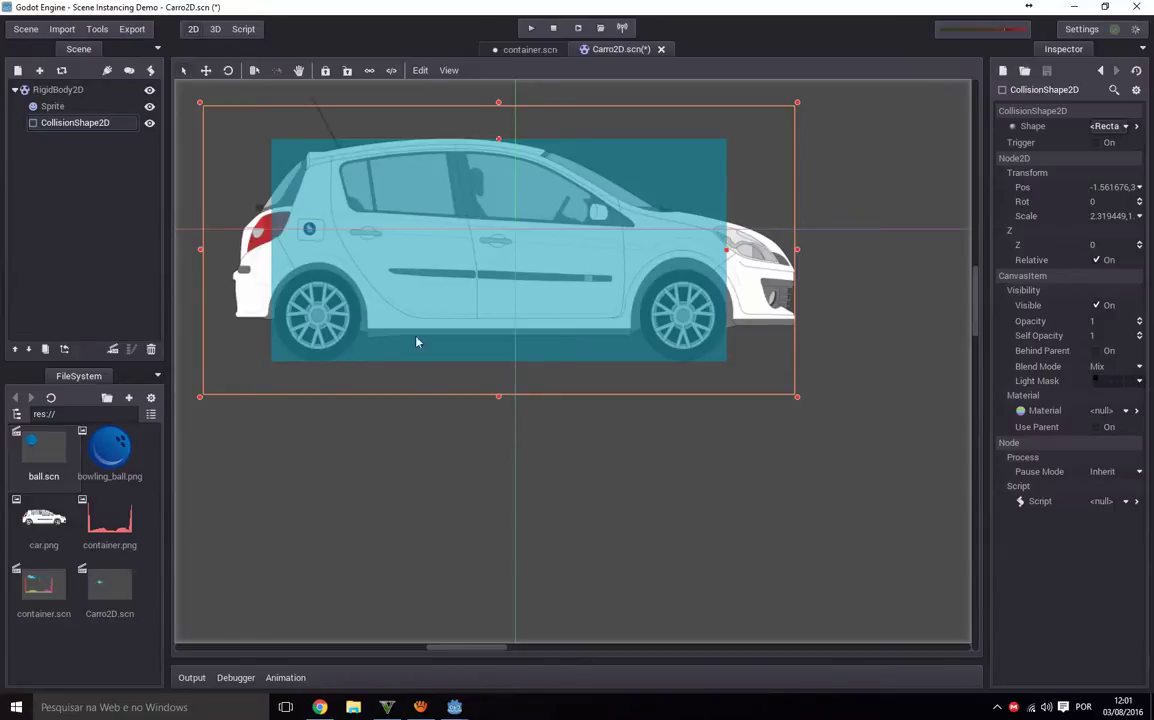
# Set the RigidBody2D's position to 0,0 and save the car scene.
pyautogui.click(54, 107)
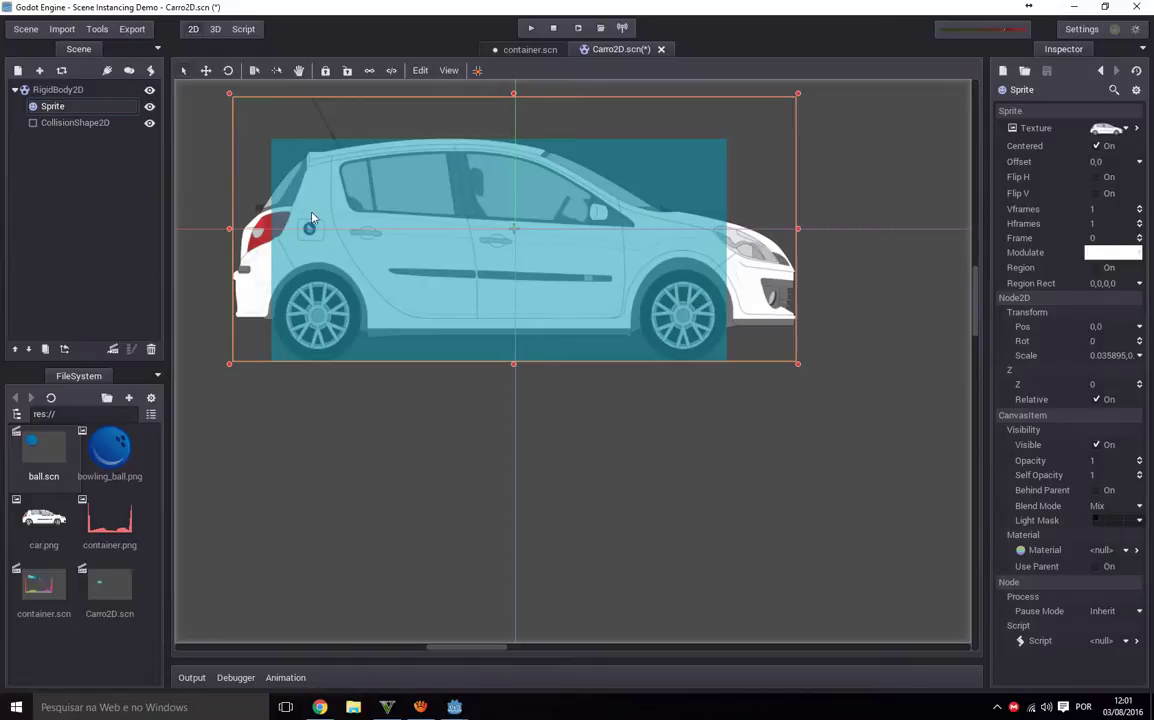
pyautogui.click(70, 90)
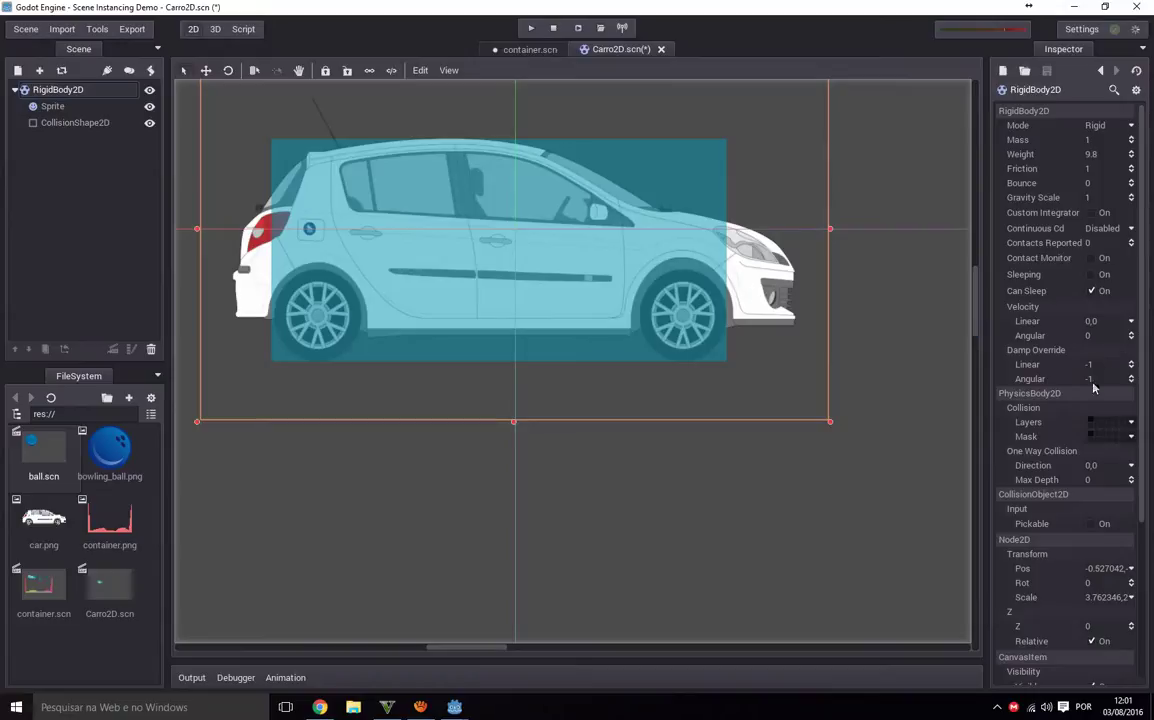
pyautogui.click(1103, 569)
pyautogui.click(1115, 587)
pyautogui.hotkey('ctrl', 'a')
pyautogui.write('0')
pyautogui.click(1062, 587)
pyautogui.hotkey('ctrl', 'a')
pyautogui.write('0')
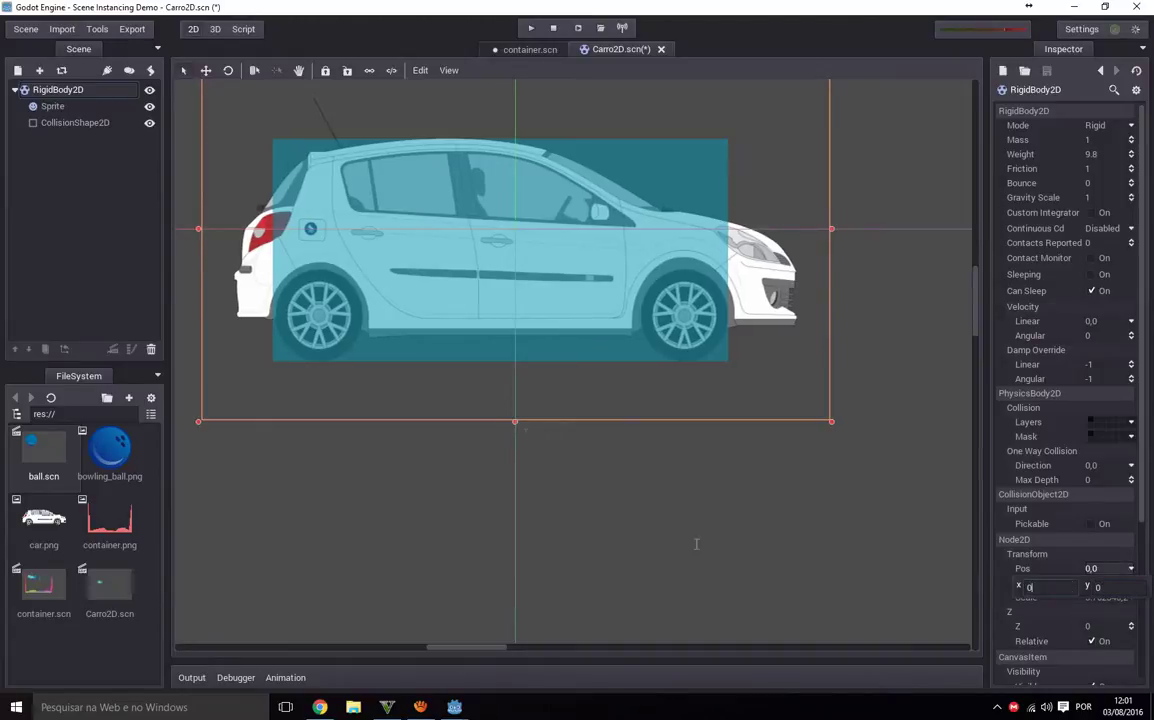
pyautogui.hotkey('ctrl', 's')
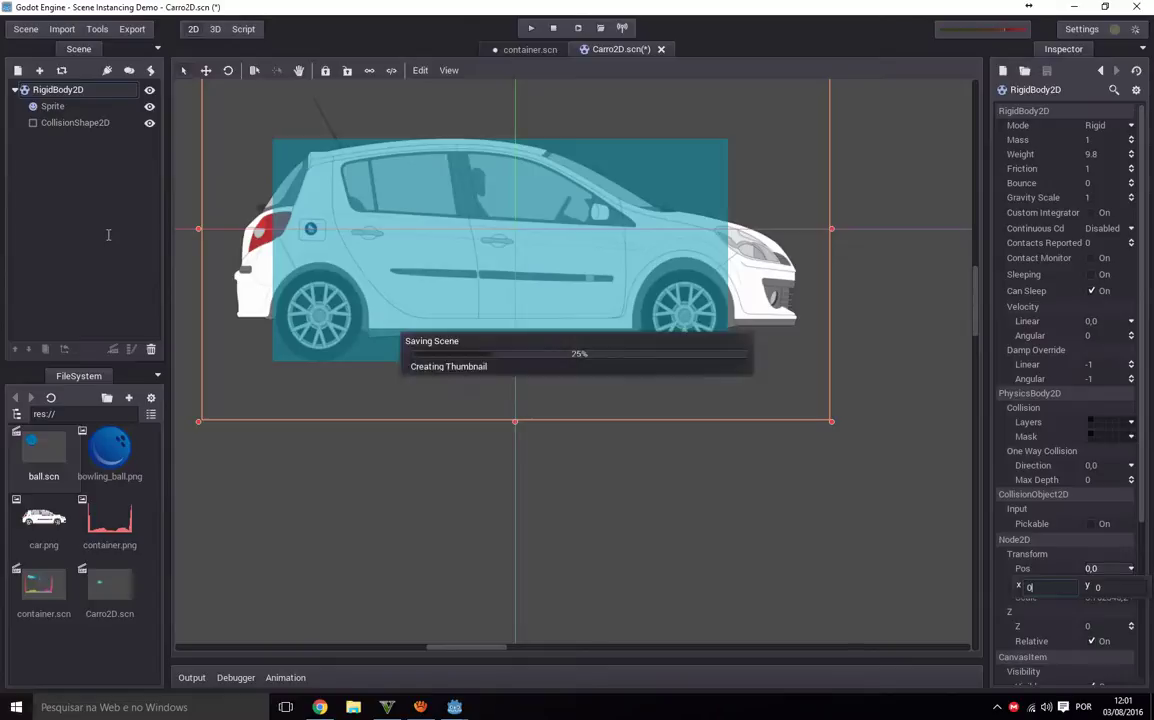
# Instance Carro2D.scn as a child of the container node in the container scene.
pyautogui.scroll(-2, 450, 410)
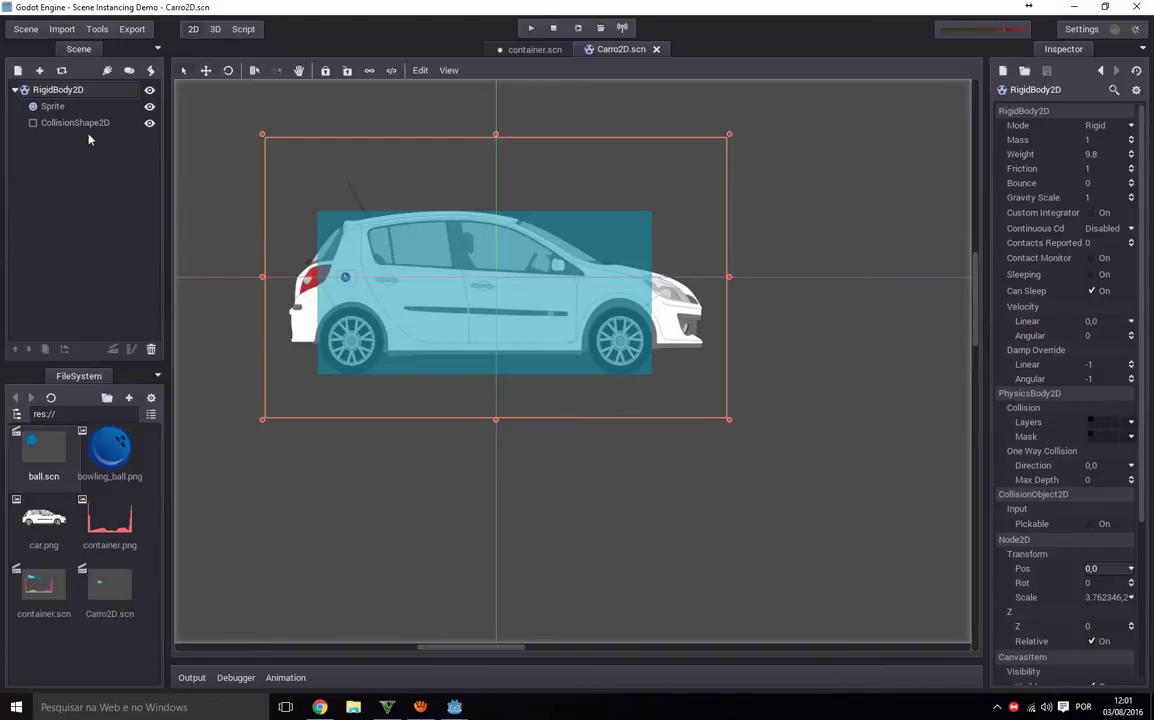
pyautogui.click(510, 49)
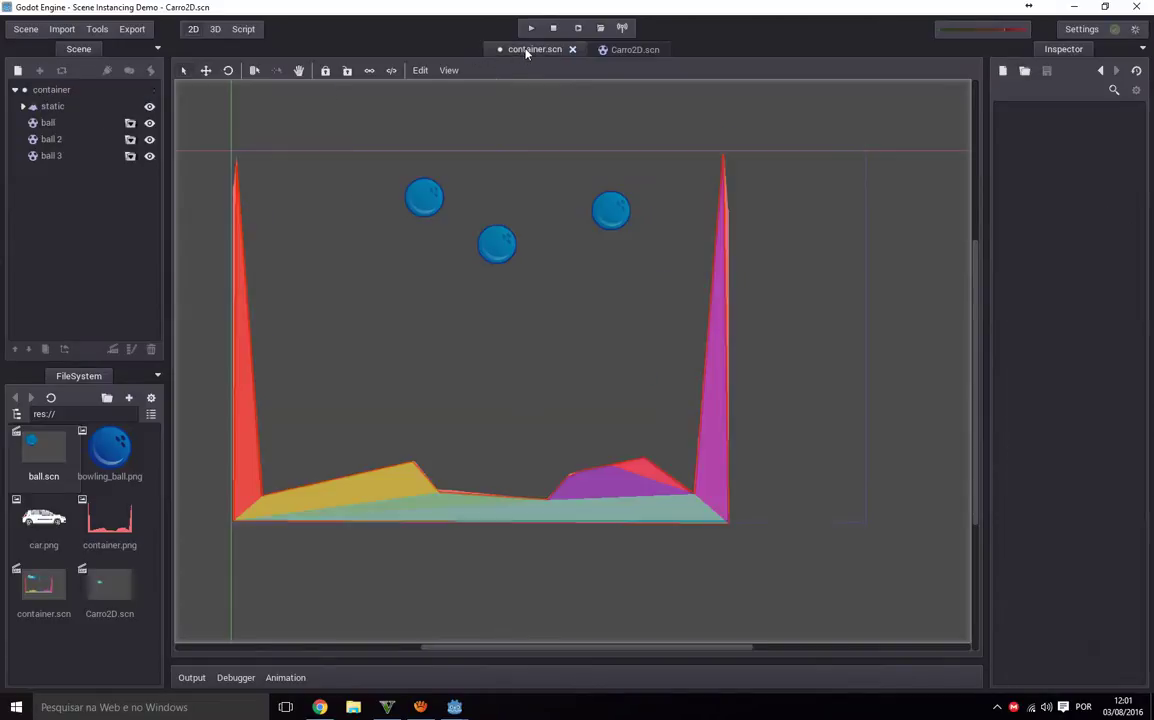
pyautogui.click(48, 89)
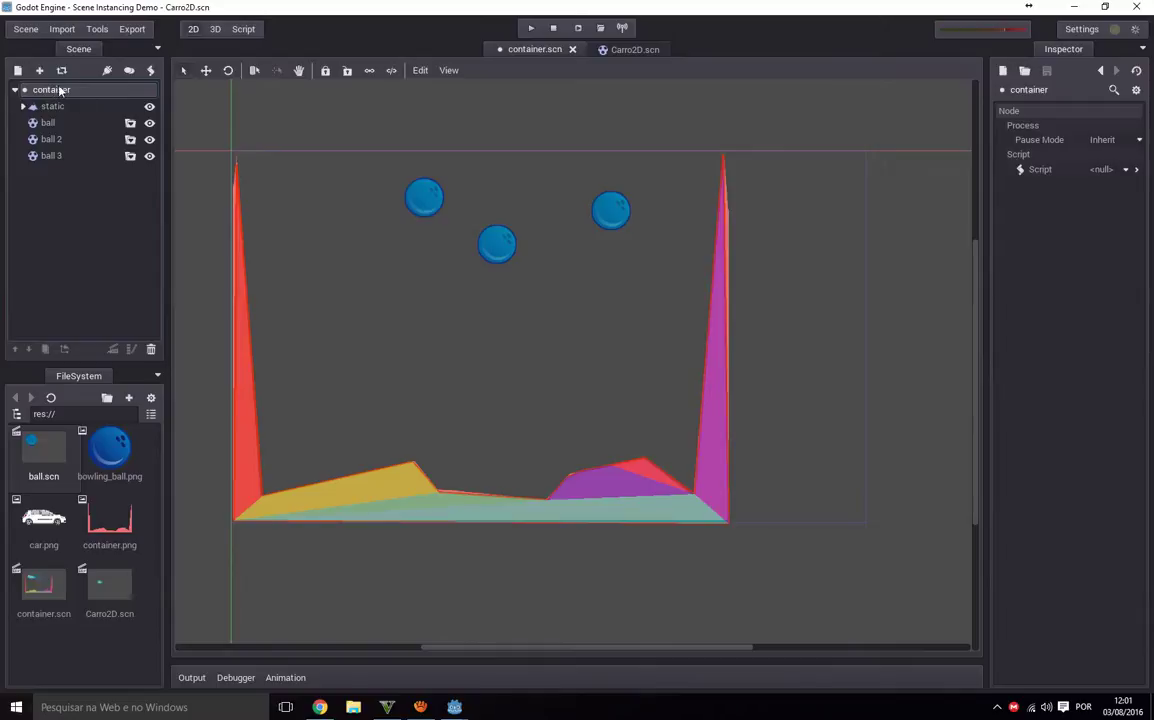
pyautogui.click(61, 70)
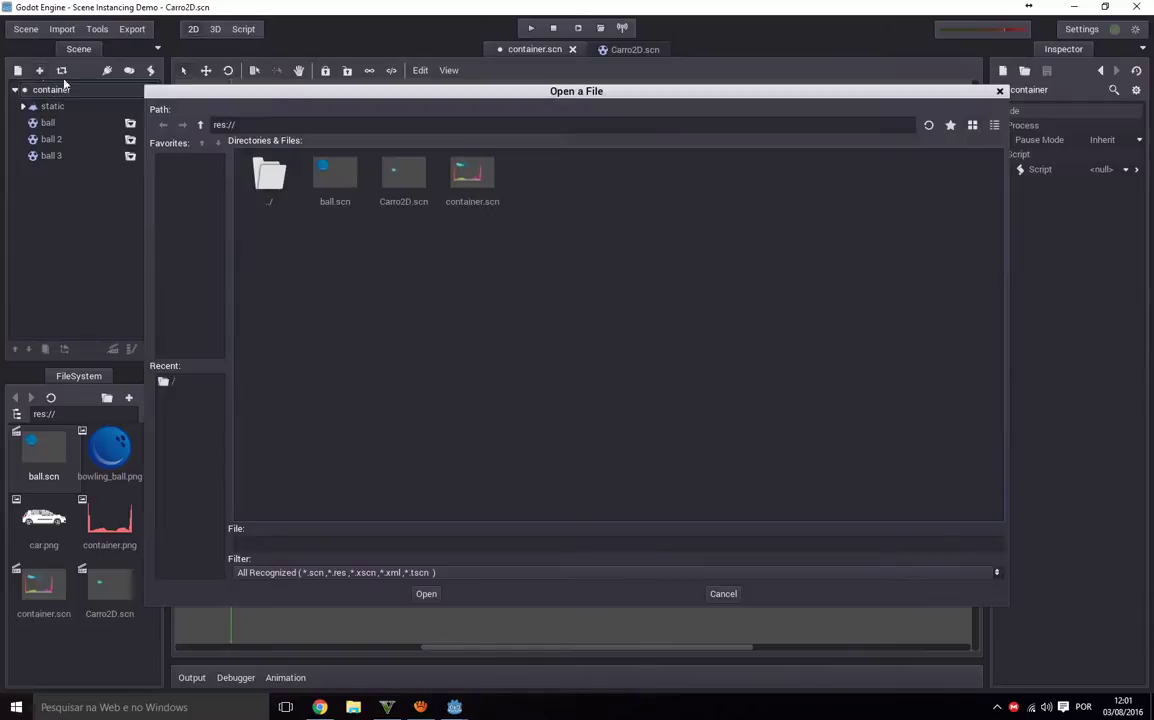
pyautogui.click(400, 201)
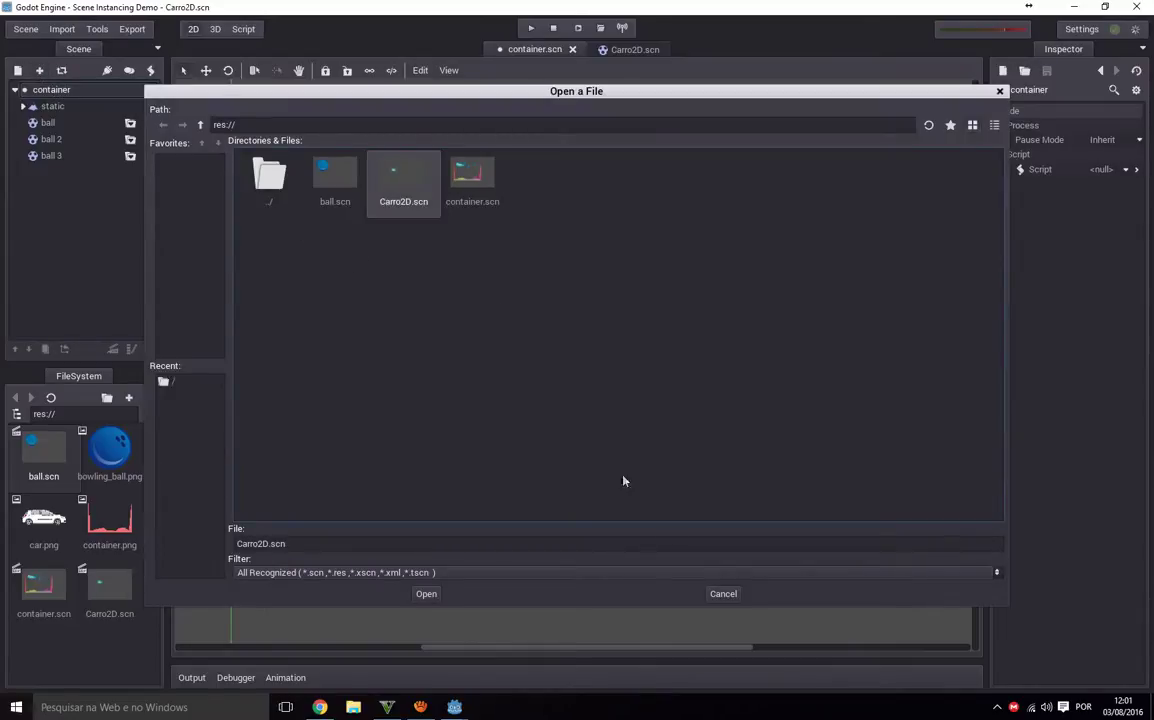
pyautogui.click(437, 592)
pyautogui.scroll(-8, 279, 235)
pyautogui.scroll(6, 279, 236)
pyautogui.moveTo(306, 255); pyautogui.dragTo(389, 308, button='middle')
pyautogui.scroll(2, 384, 350)
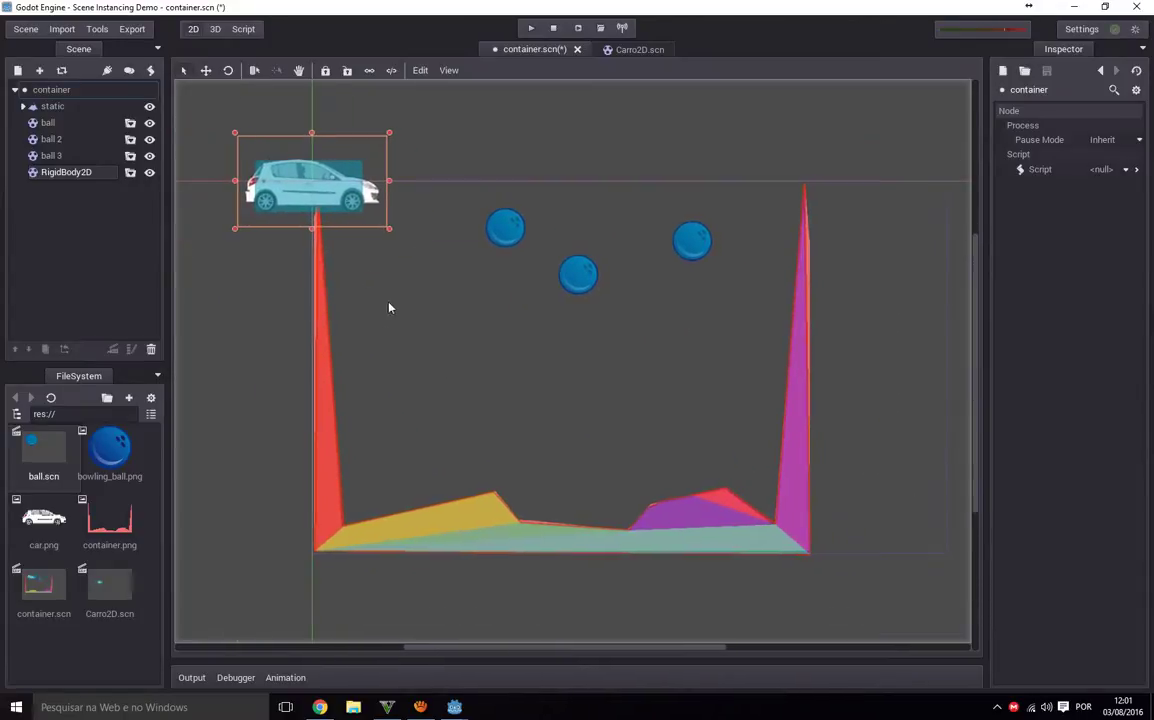
# Move the car instance inside the container, just above and between the three balls.
pyautogui.click(634, 50)
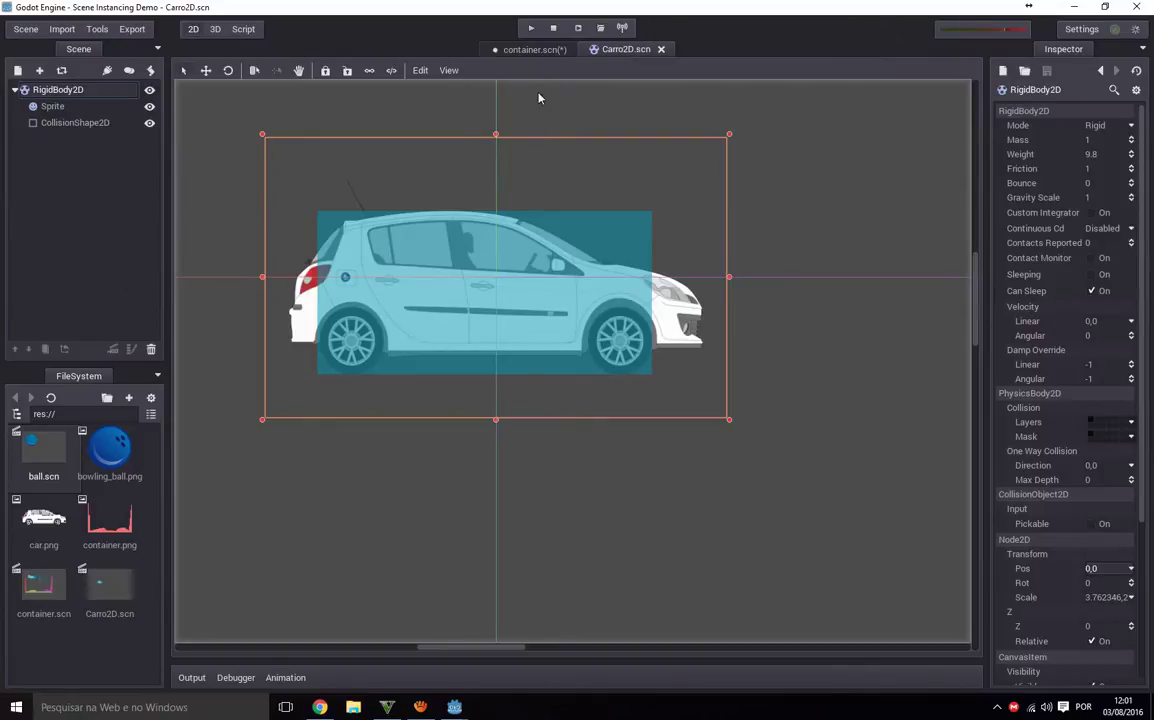
pyautogui.click(535, 49)
pyautogui.moveTo(336, 174); pyautogui.dragTo(388, 232)
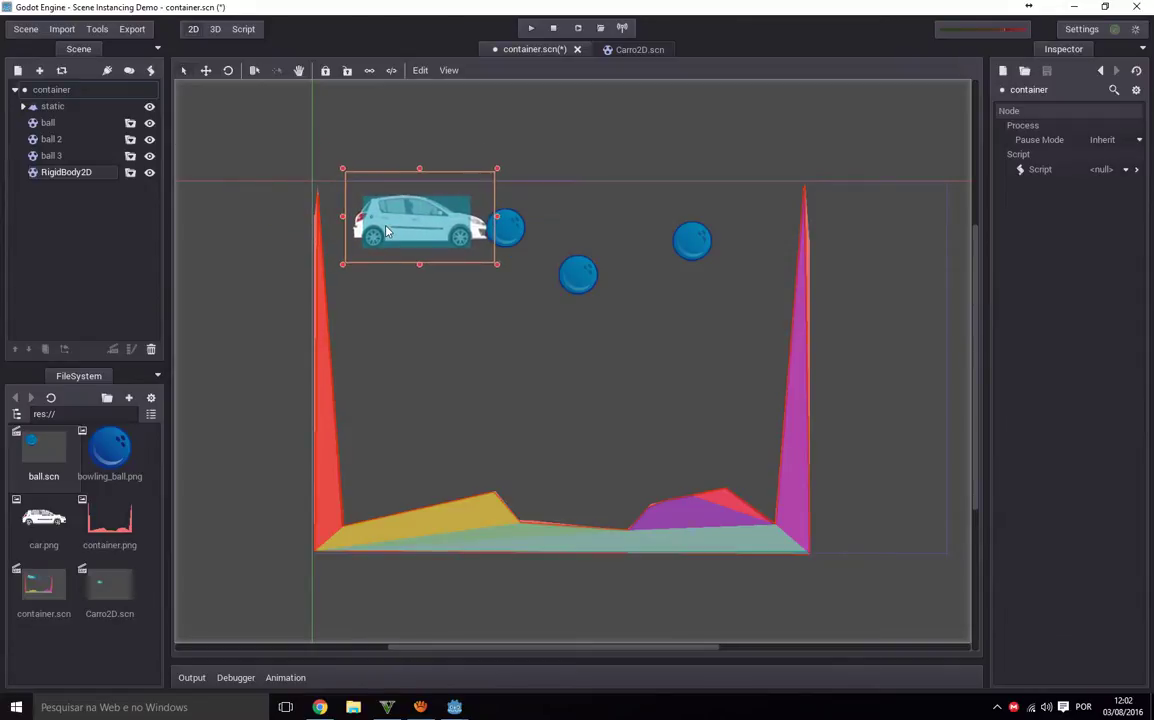
pyautogui.moveTo(470, 222); pyautogui.dragTo(642, 201)
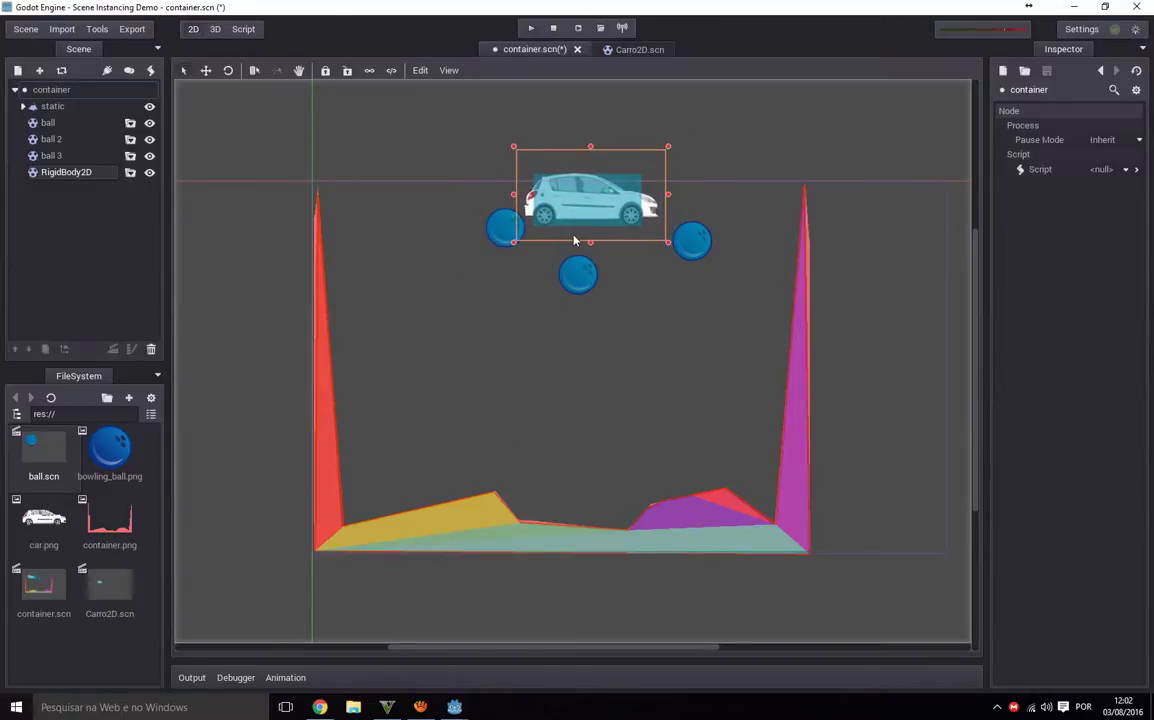
# Compare the car instance in the container scene with the node structure of the Carro2D scene.
pyautogui.scroll(2, 575, 240)
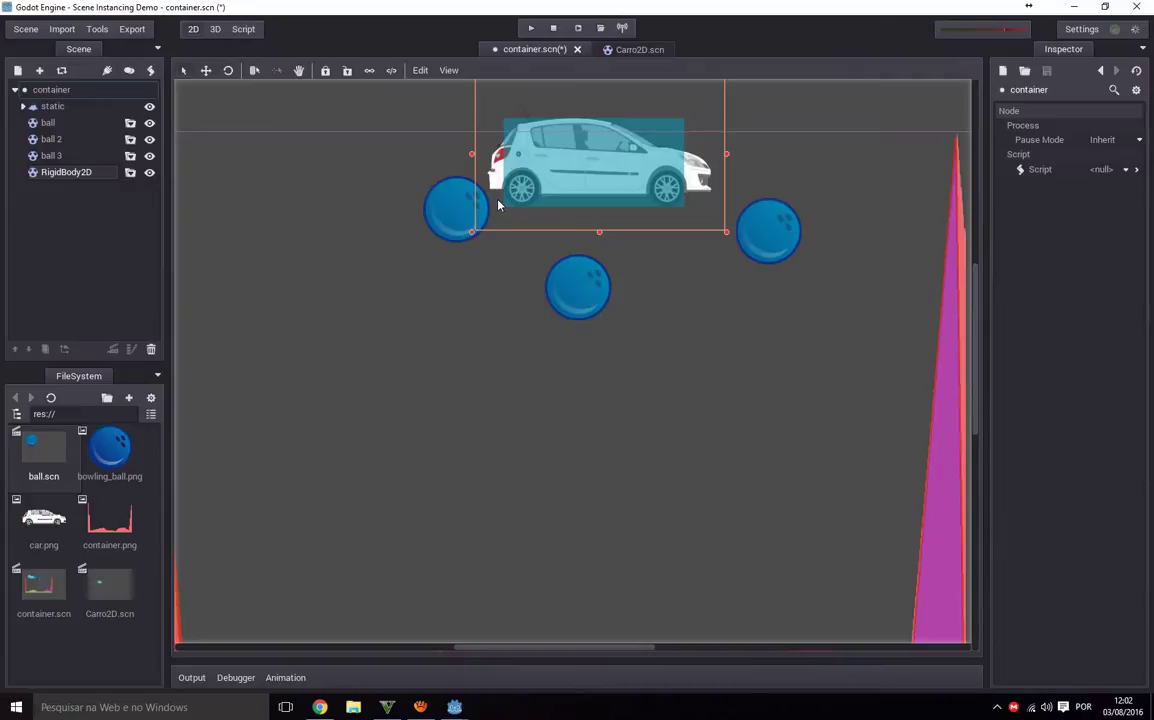
pyautogui.scroll(-2, 556, 291)
pyautogui.scroll(1, 574, 304)
pyautogui.scroll(-2, 590, 227)
pyautogui.scroll(2, 586, 232)
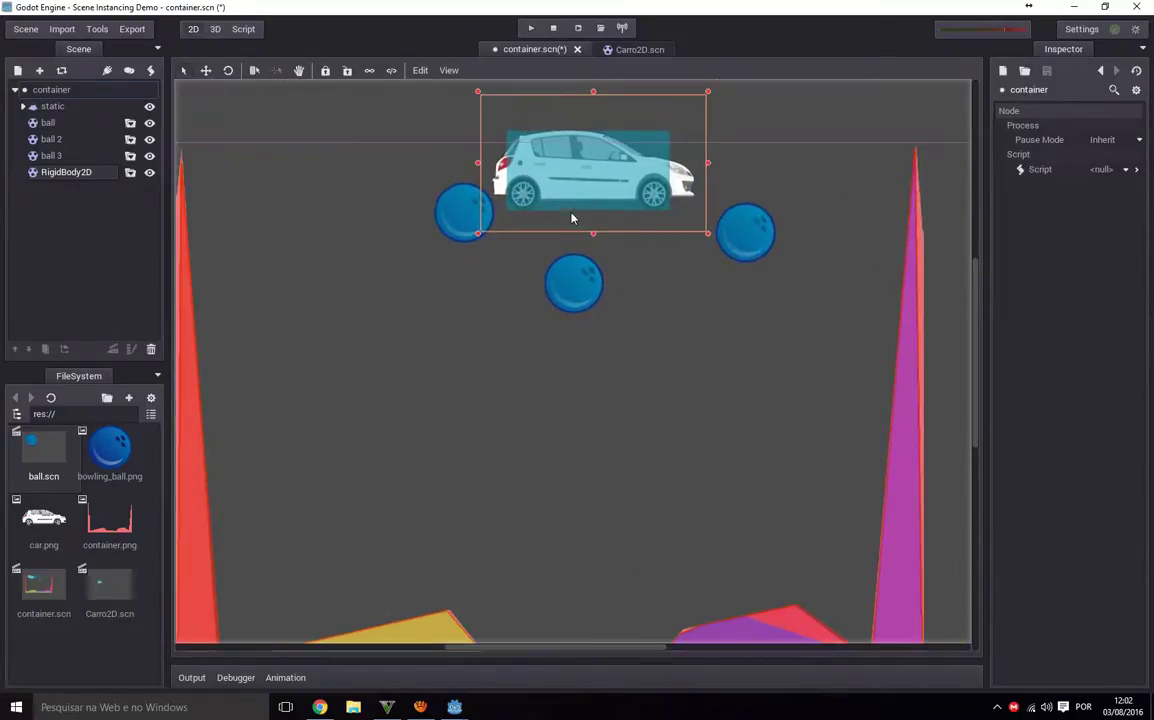
pyautogui.click(620, 49)
pyautogui.click(541, 52)
pyautogui.click(626, 48)
pyautogui.click(541, 50)
pyautogui.click(632, 50)
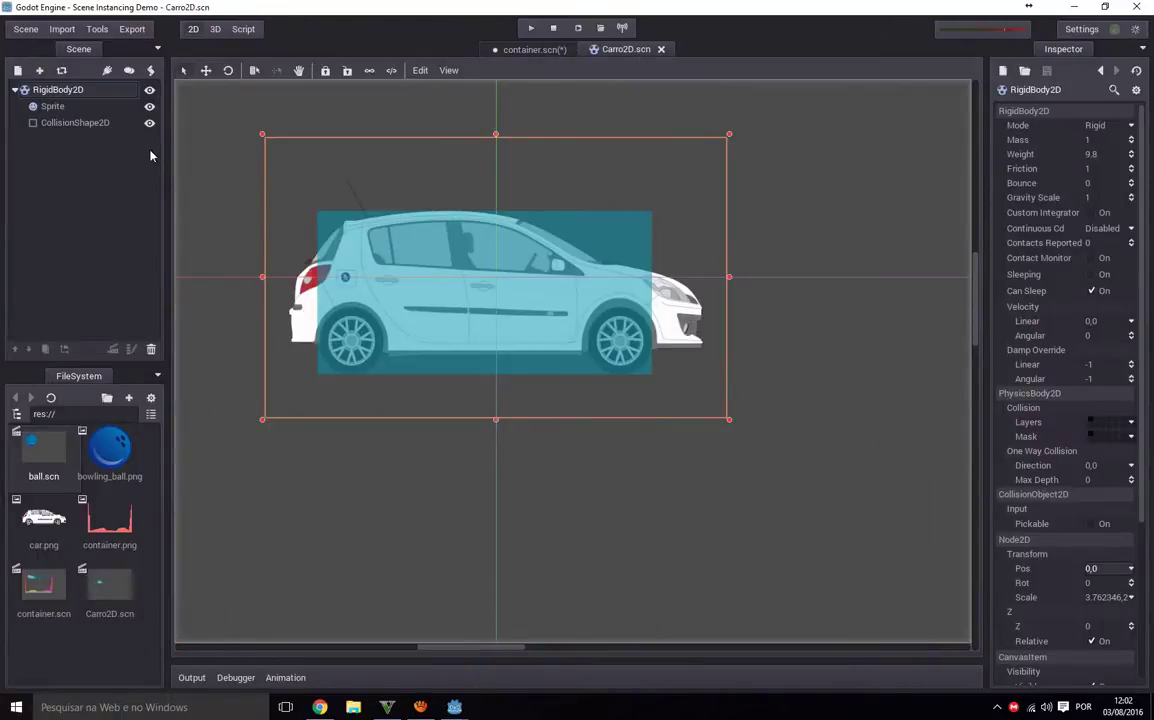
pyautogui.click(525, 54)
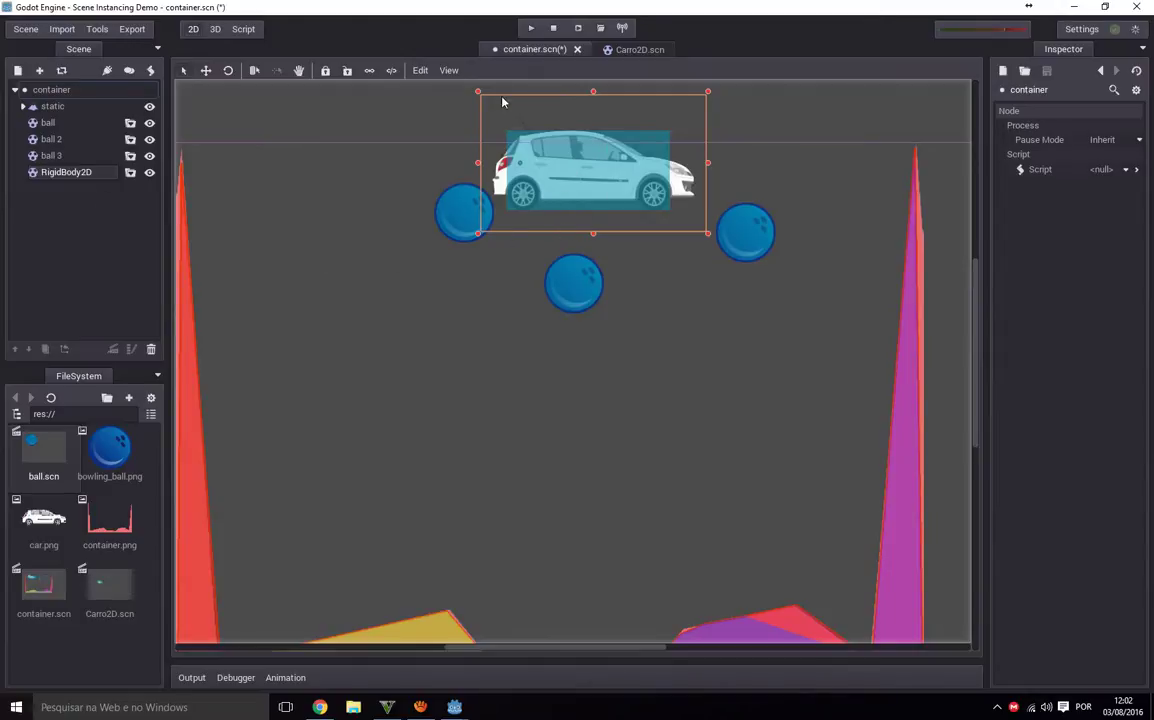
pyautogui.click(619, 49)
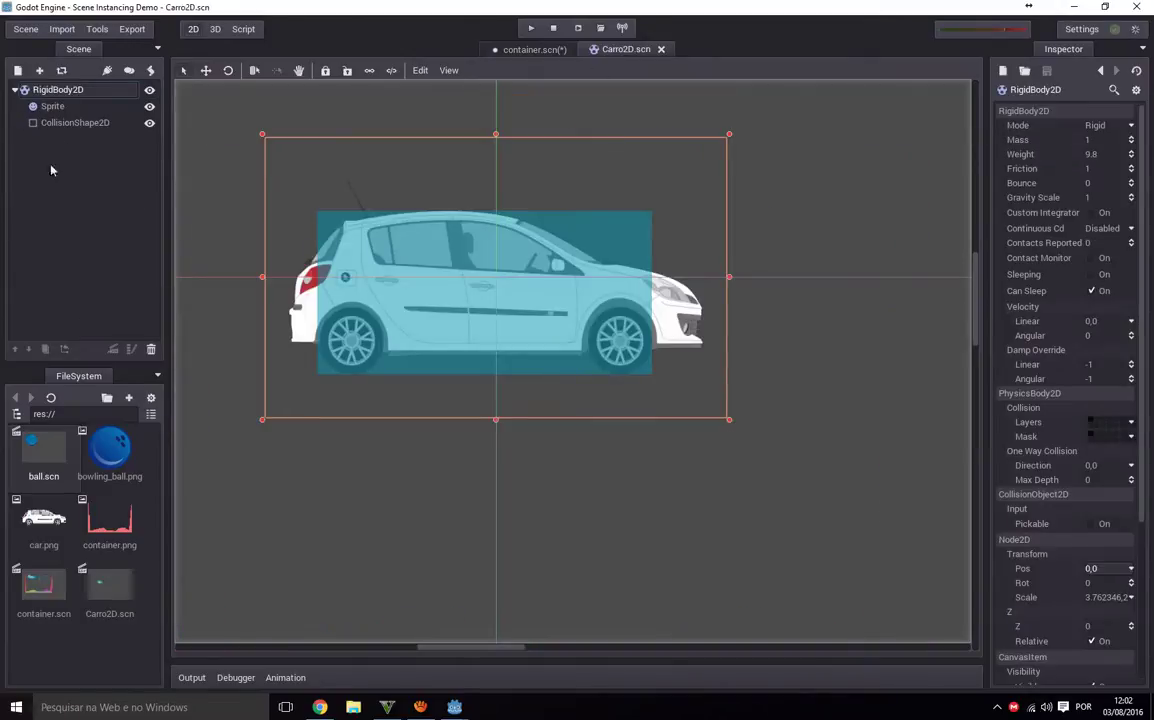
pyautogui.click(528, 49)
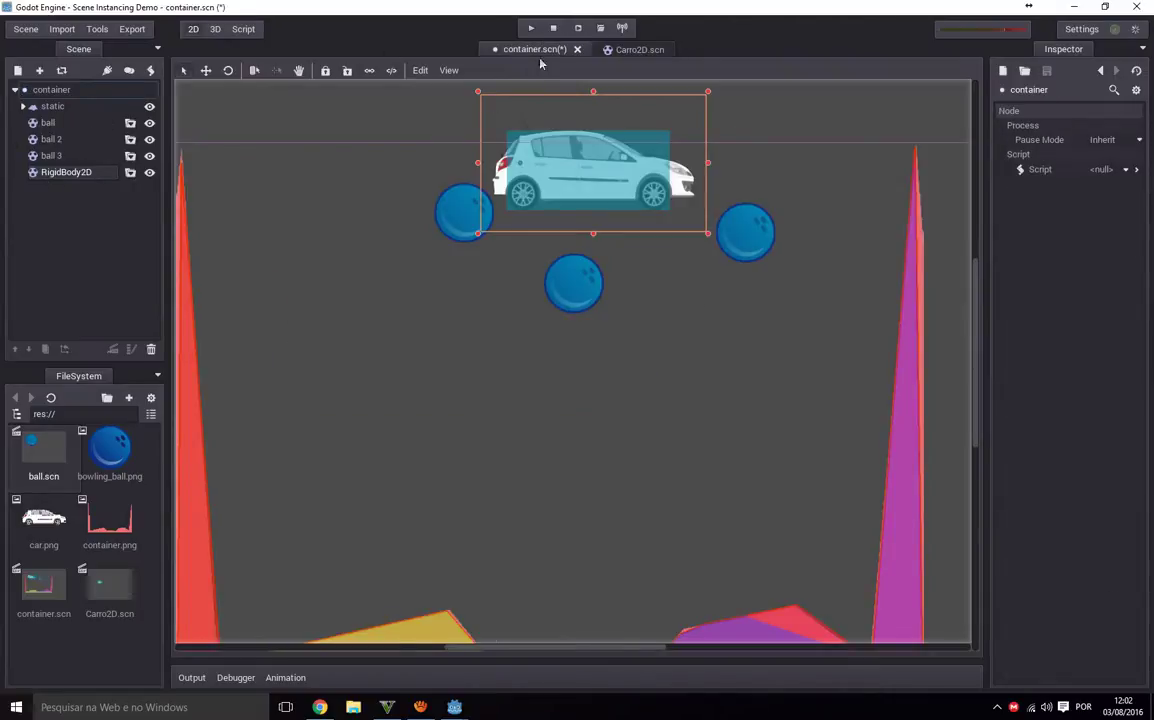
# Save the container scene, run the project to watch the car and balls fall, and close the game window.
pyautogui.hotkey('ctrl', 's')
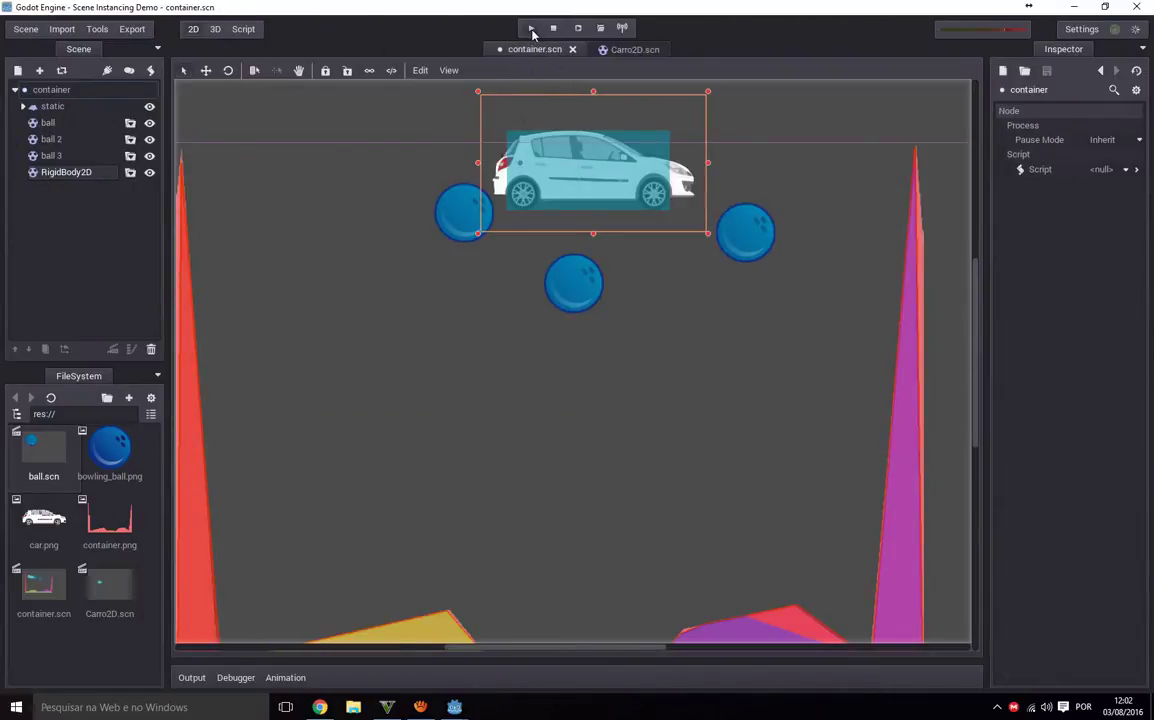
pyautogui.click(532, 29)
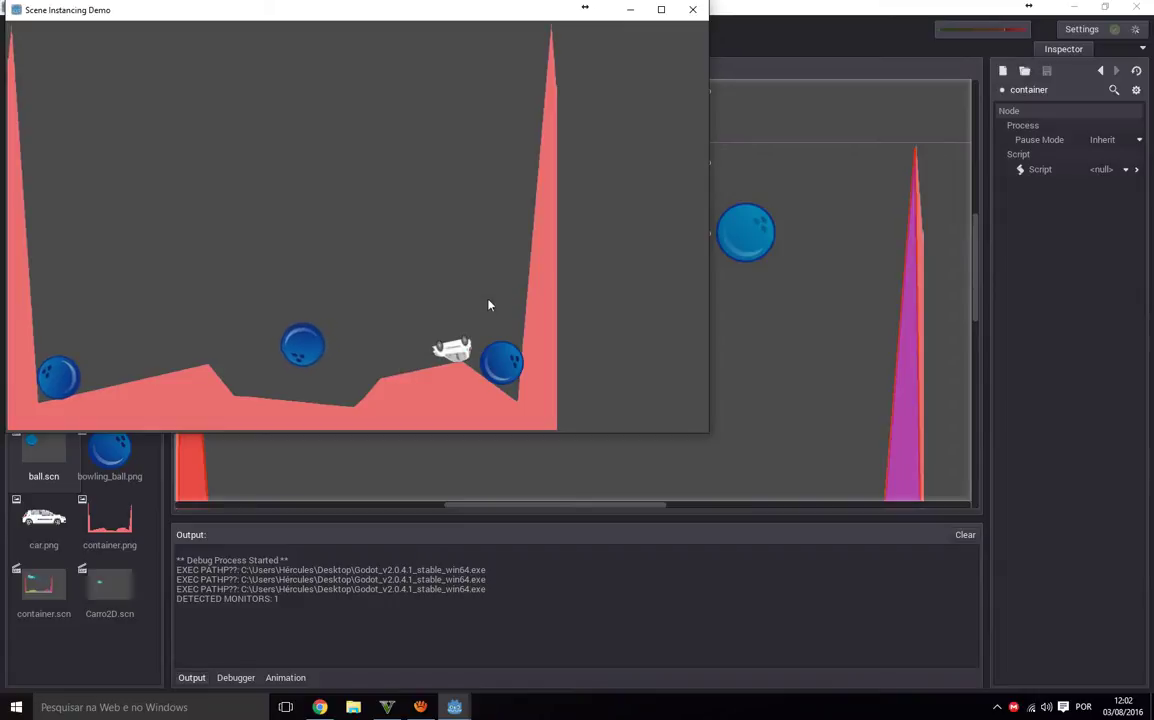
pyautogui.click(693, 12)
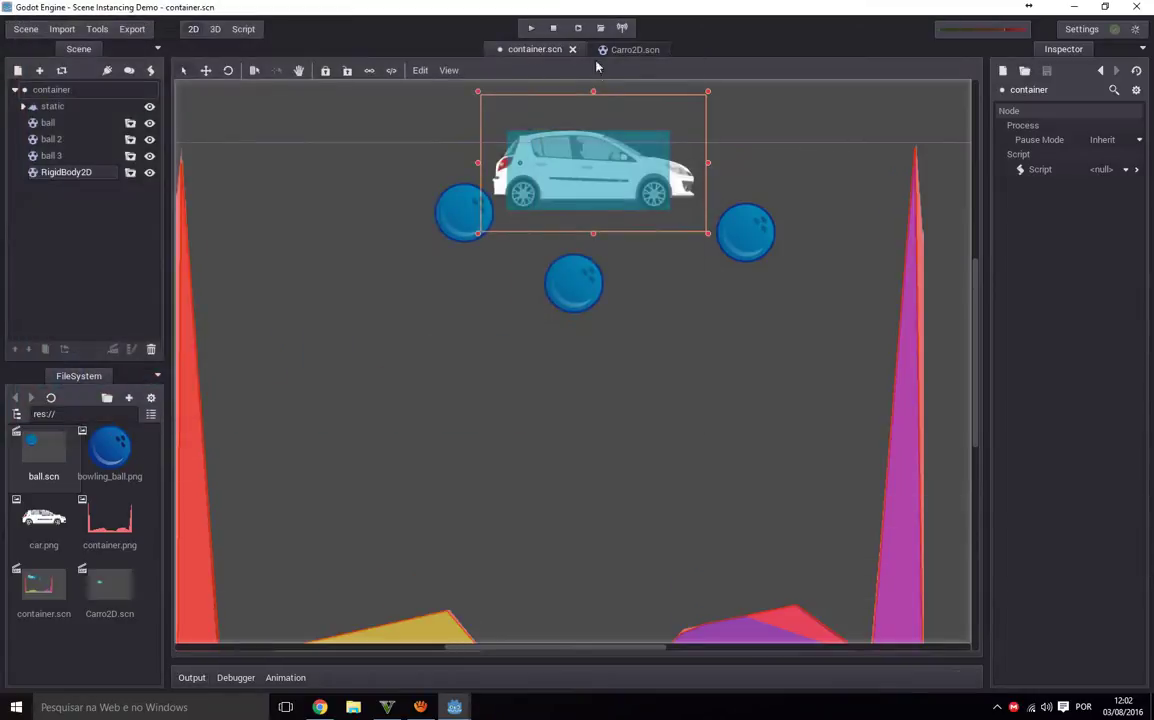
# Run the project again to watch the car collide with the balls and container, and close the game window.
pyautogui.click(528, 29)
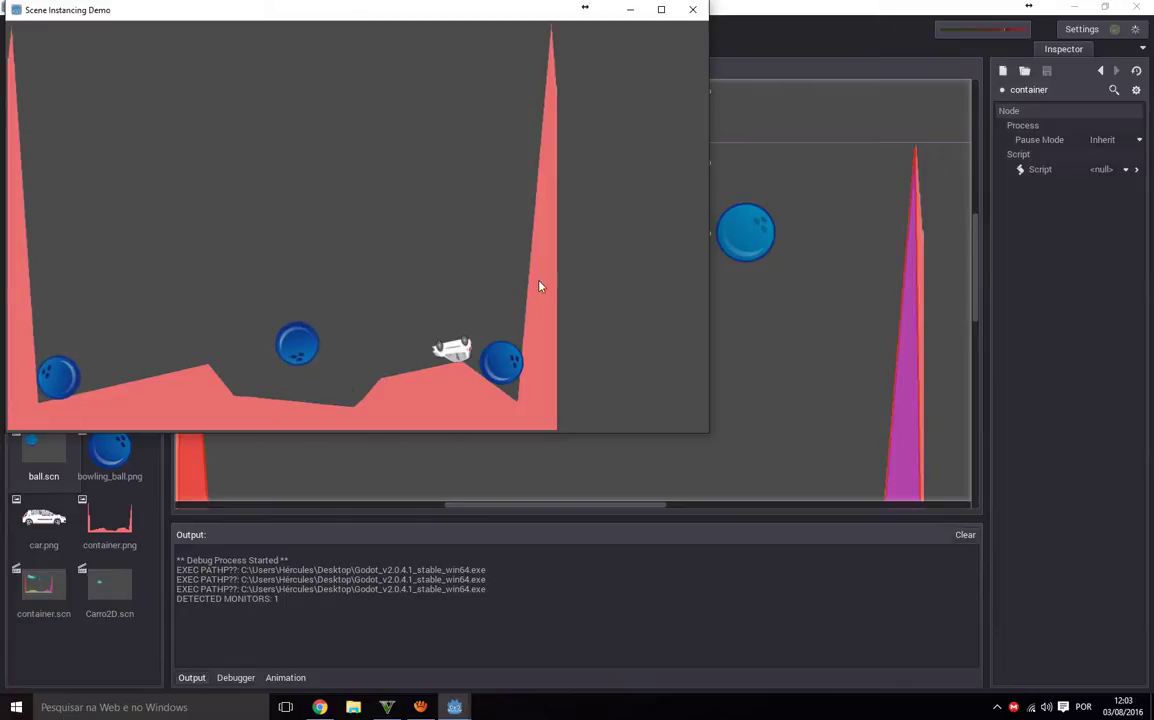
pyautogui.click(692, 9)
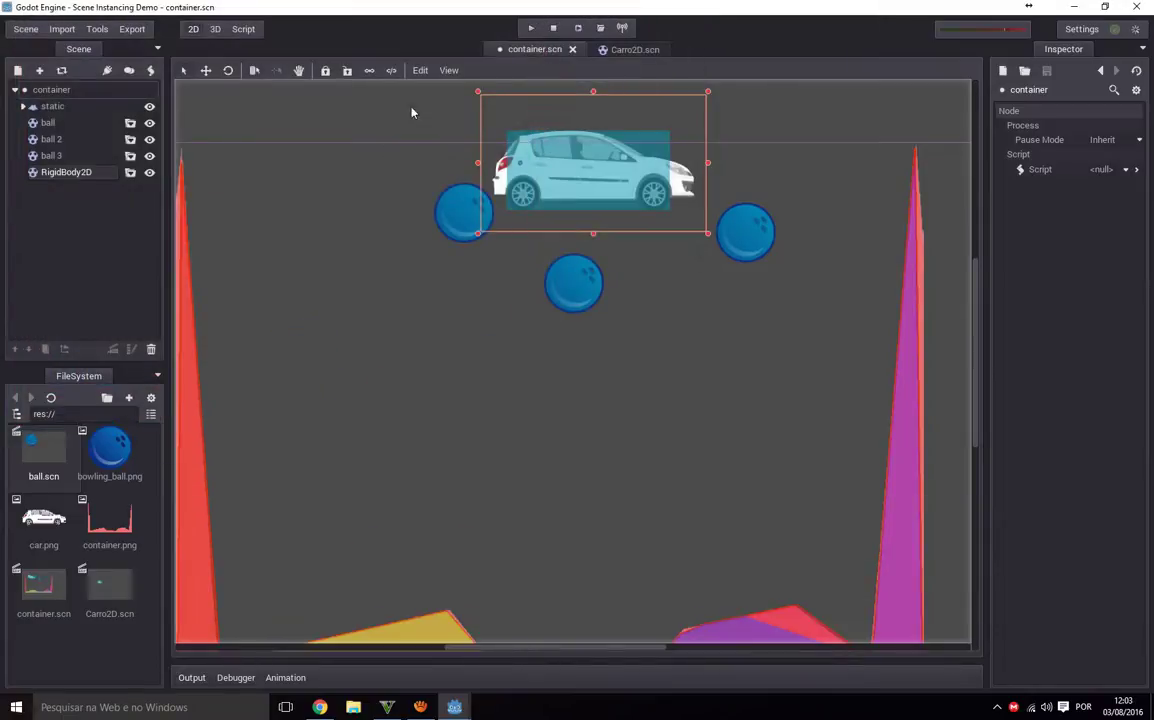
# Collapse the RigidBody2D node's children in the Carro2D scene and return to the container scene.
pyautogui.click(636, 50)
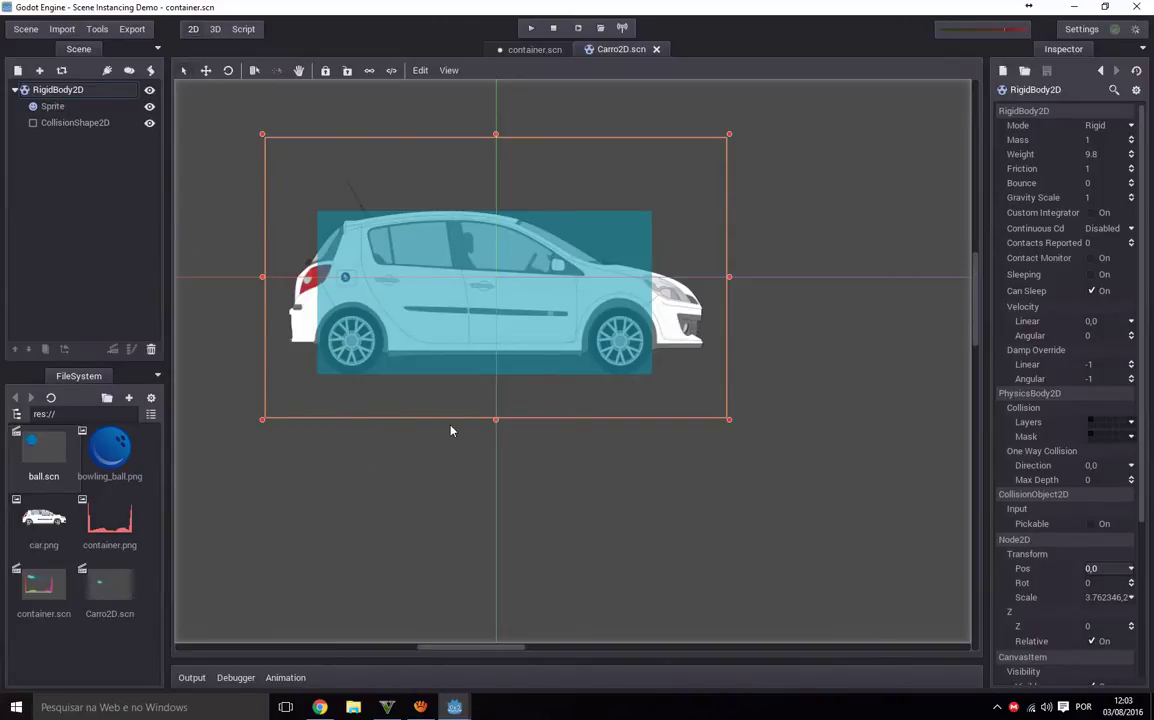
pyautogui.click(15, 90)
pyautogui.click(15, 90)
pyautogui.click(15, 90)
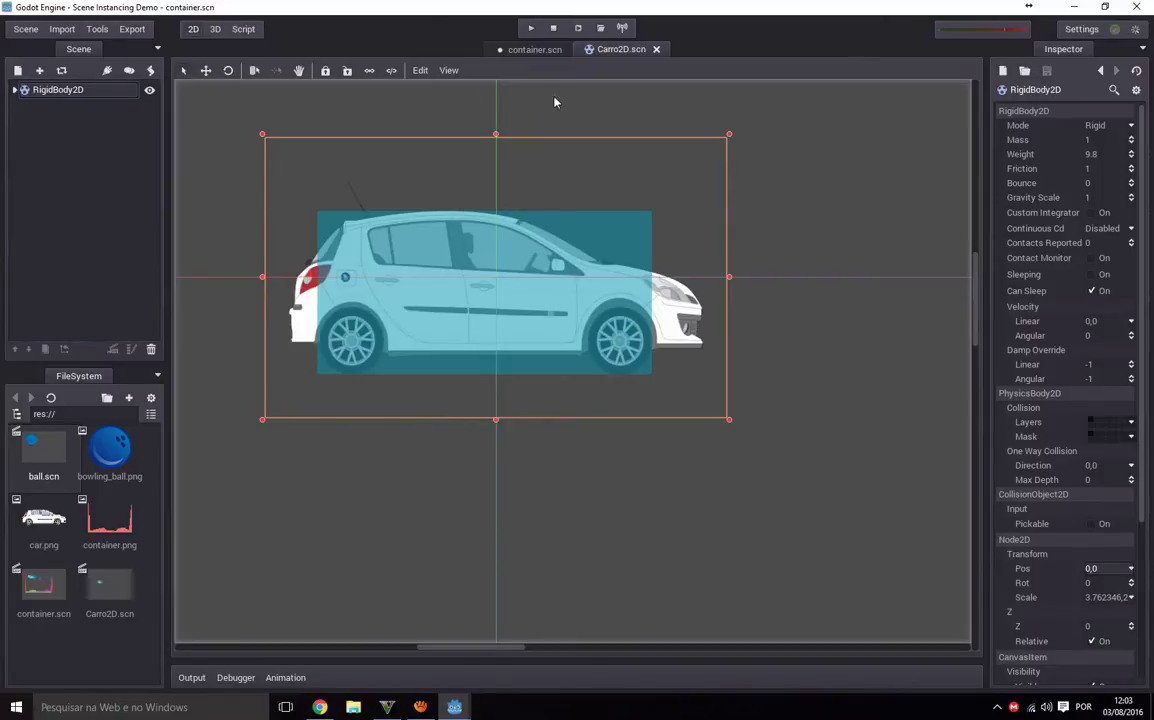
pyautogui.click(520, 52)
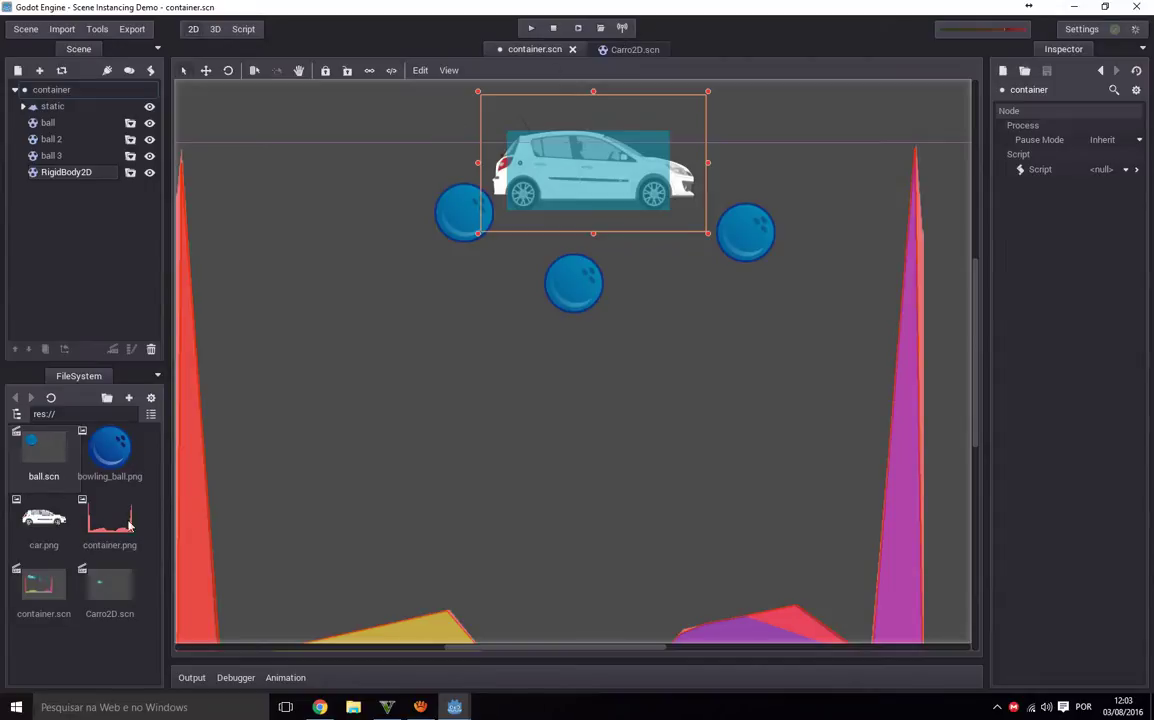
# Review the scene and image files in the project's res:// folder, including ball.scn, container.scn and Carro2D.scn.
pyautogui.click(44, 520)
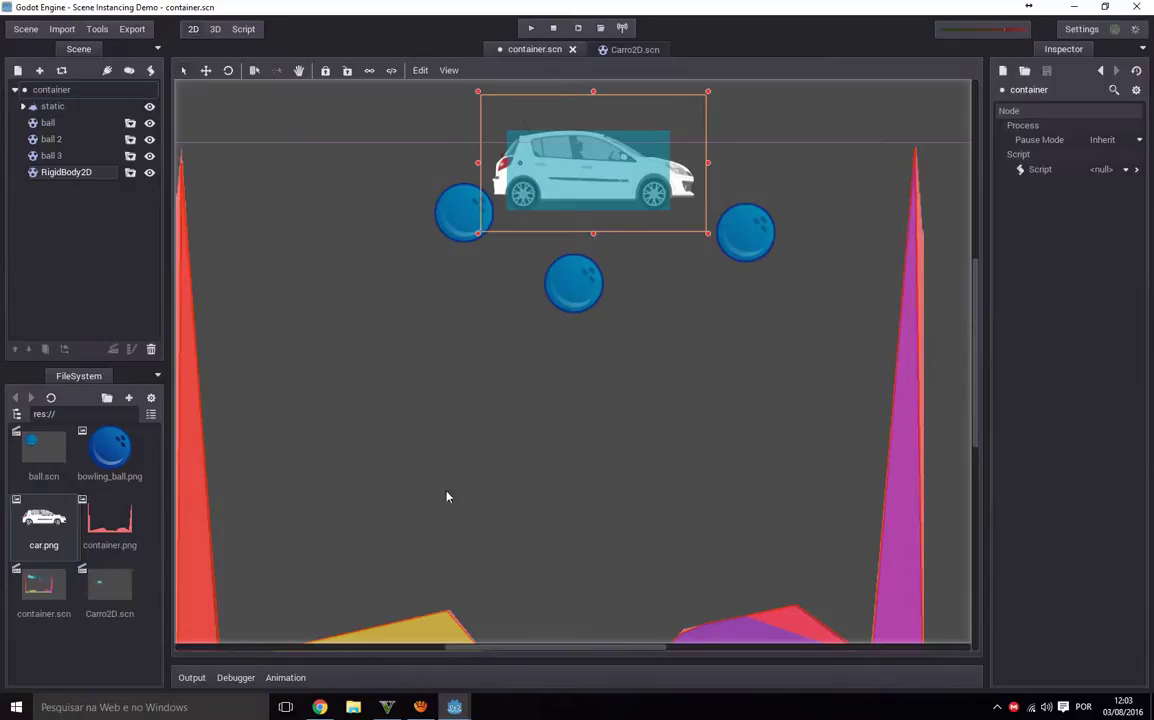
pyautogui.scroll(-2, 440, 512)
pyautogui.scroll(1, 440, 512)
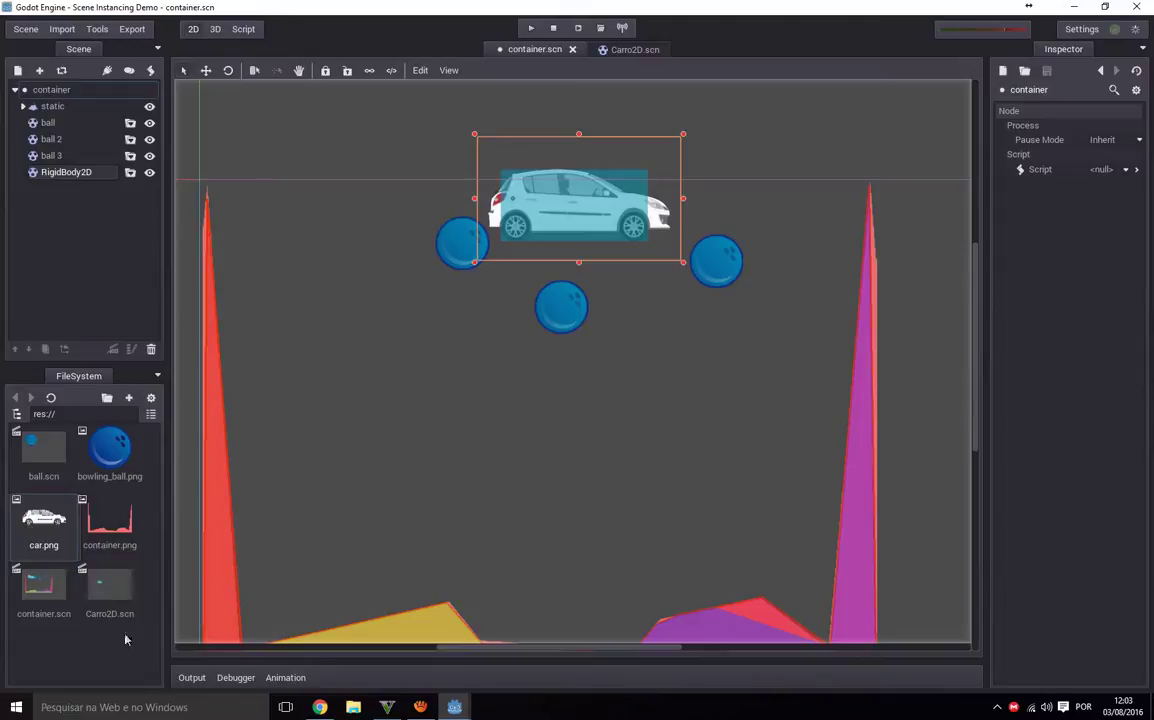
pyautogui.click(58, 588)
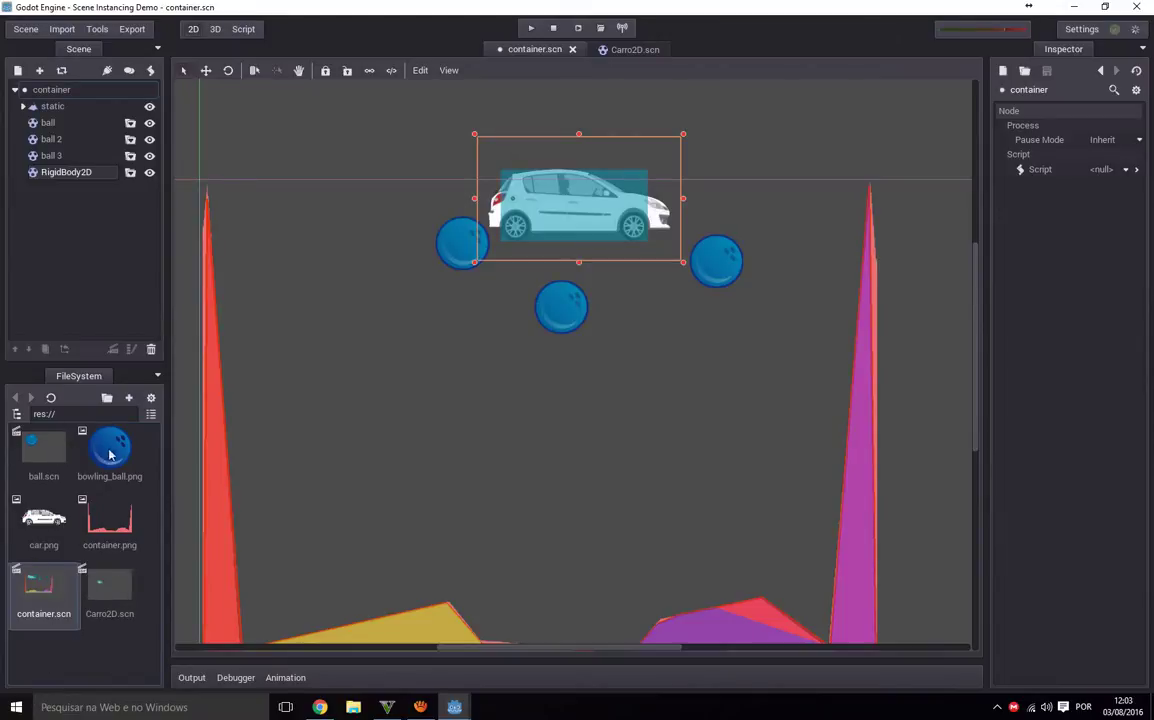
pyautogui.click(45, 452)
pyautogui.click(110, 450)
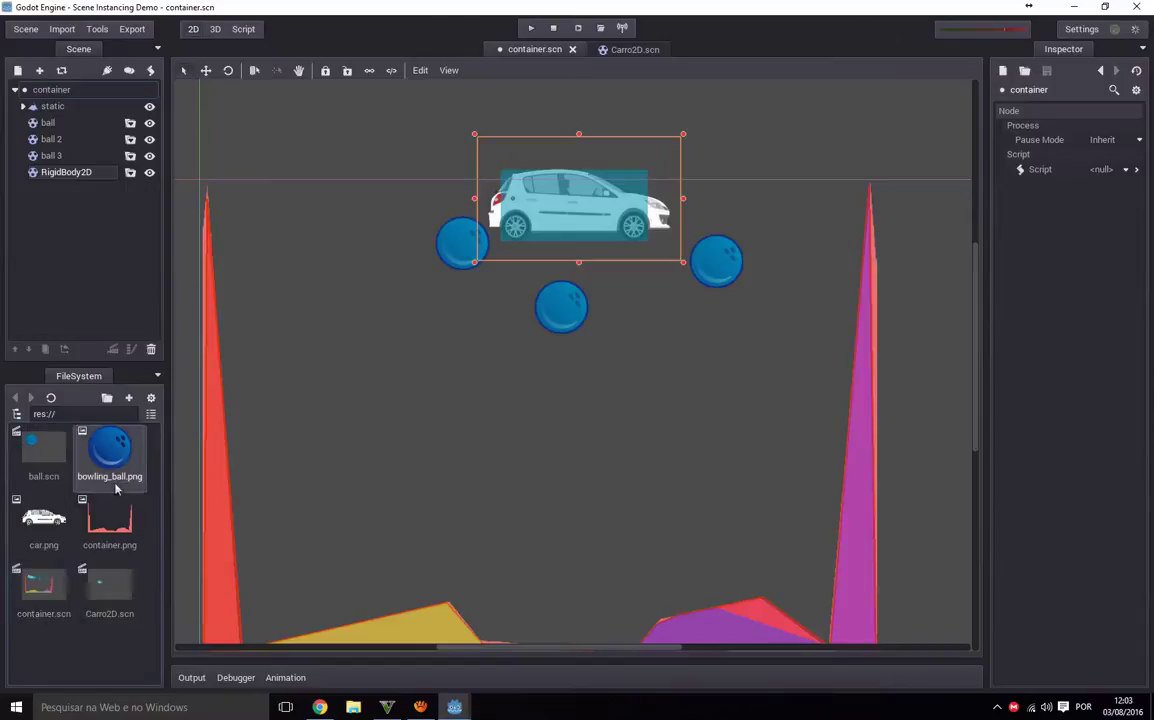
pyautogui.click(114, 512)
pyautogui.click(43, 520)
pyautogui.click(45, 586)
pyautogui.click(106, 589)
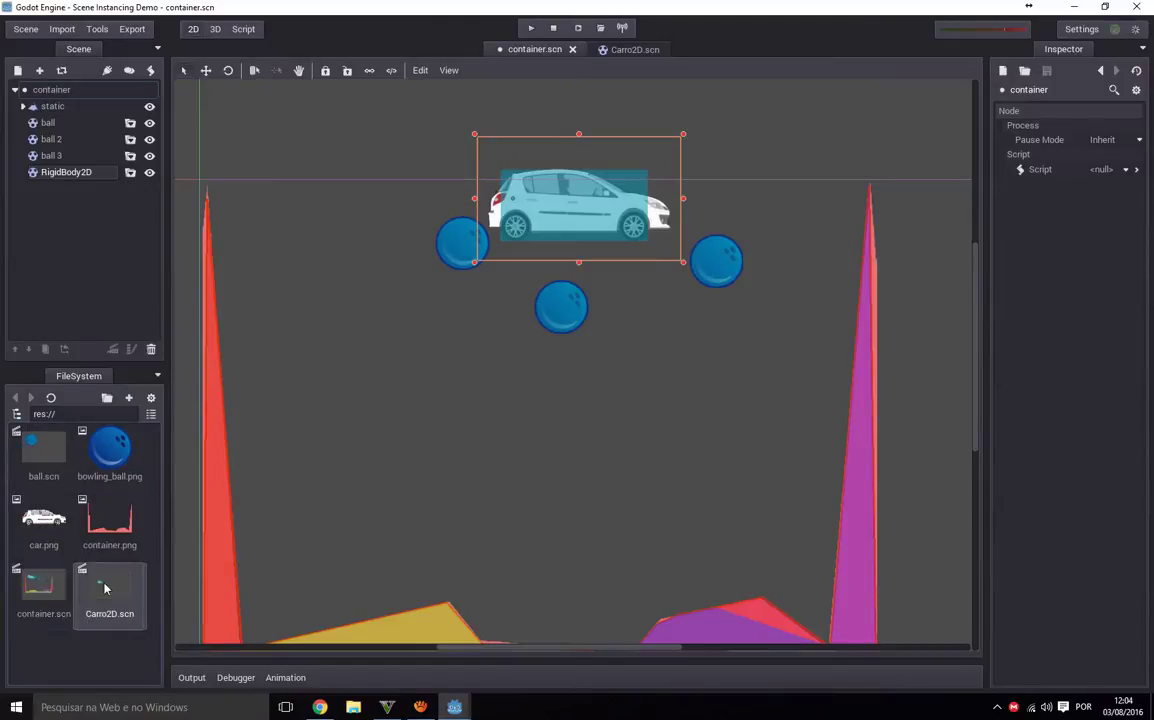
pyautogui.click(92, 458)
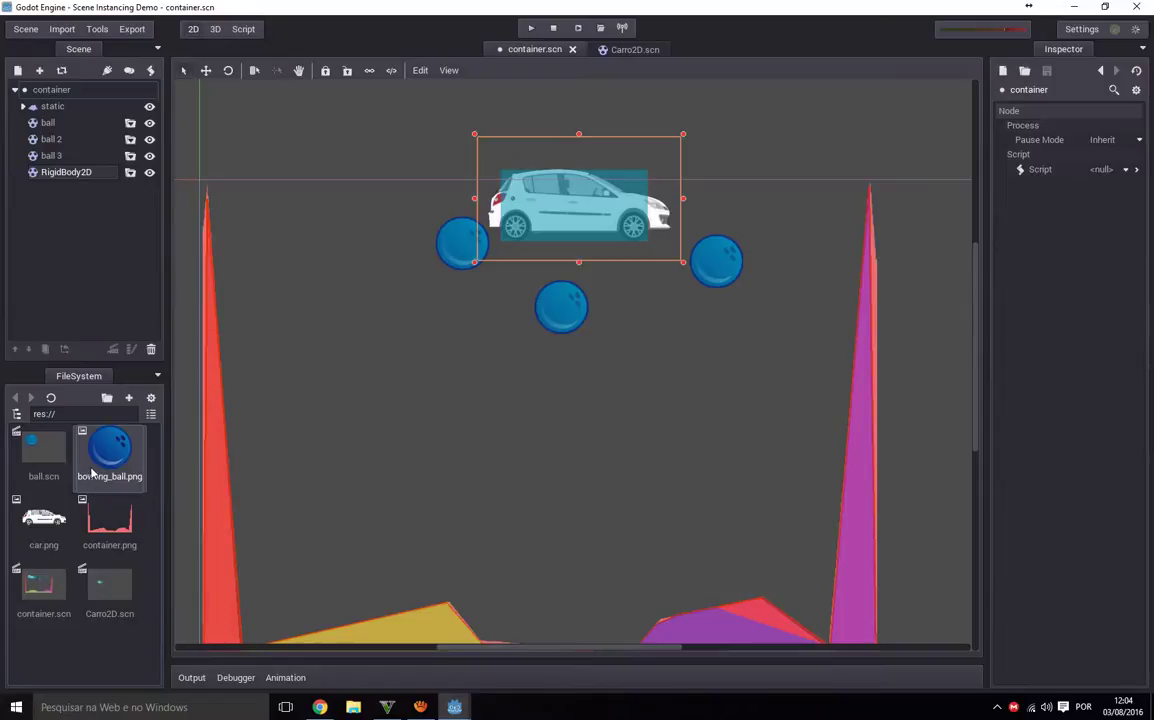
# Examine the static, ball and car nodes of the container scene and compare the car instance with its source scene Carro2D.scn.
pyautogui.click(630, 50)
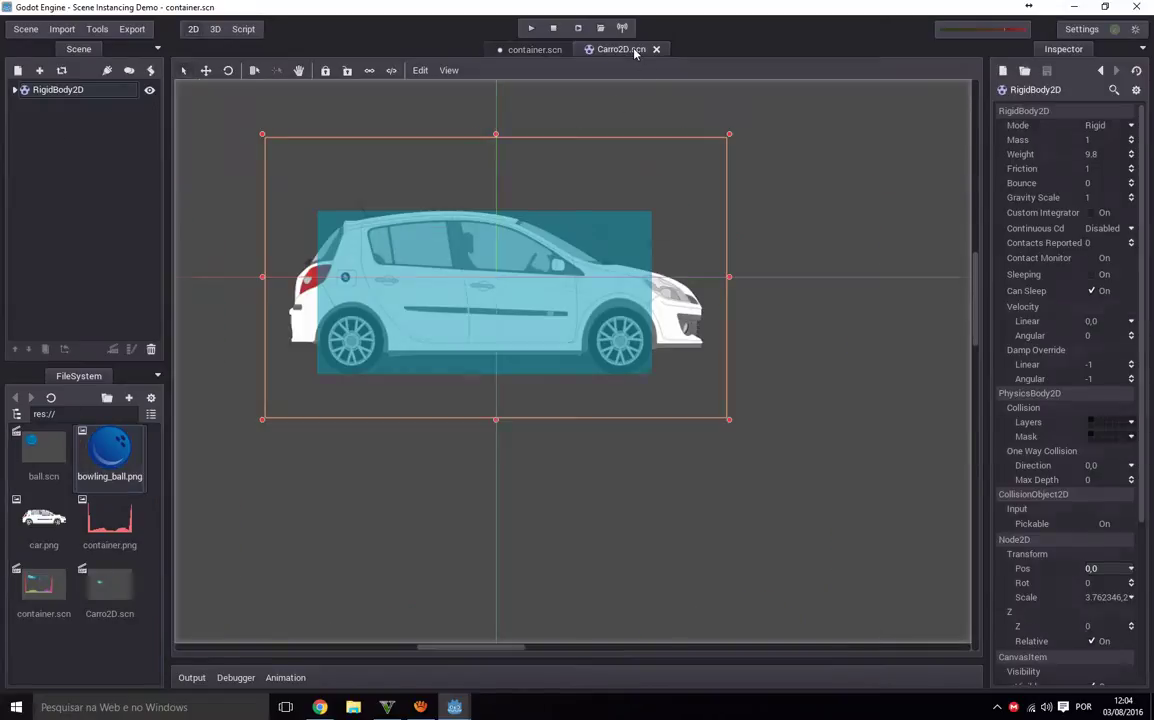
pyautogui.click(533, 50)
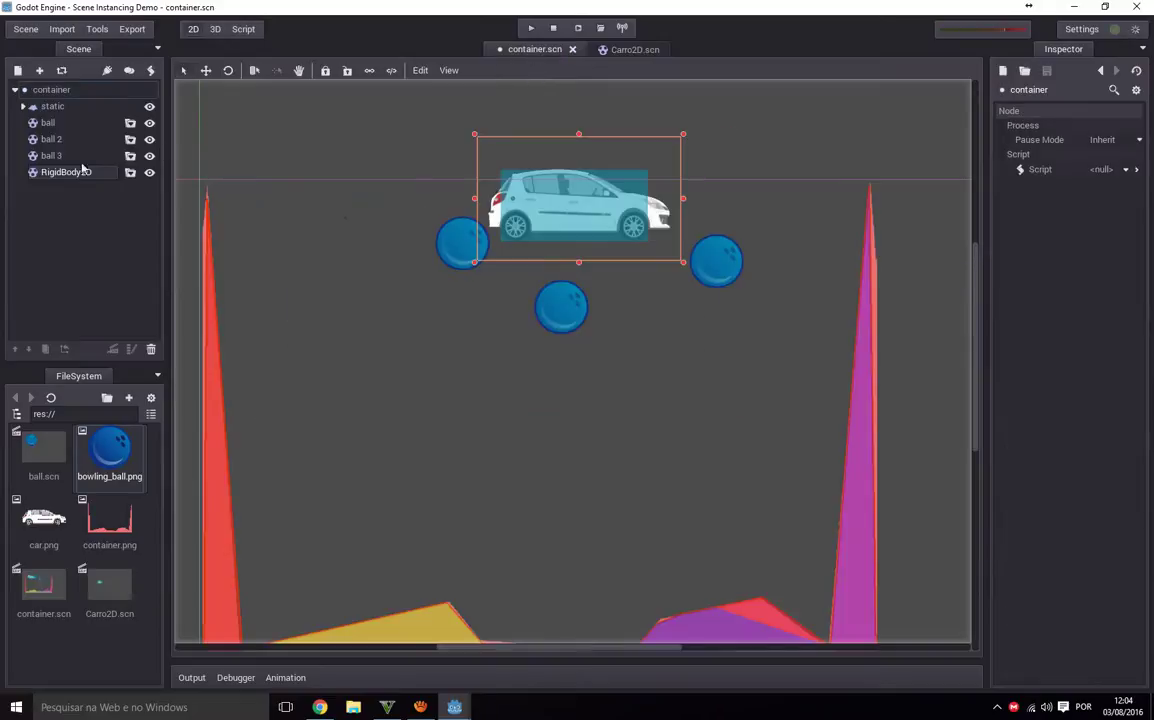
pyautogui.click(50, 106)
pyautogui.click(52, 139)
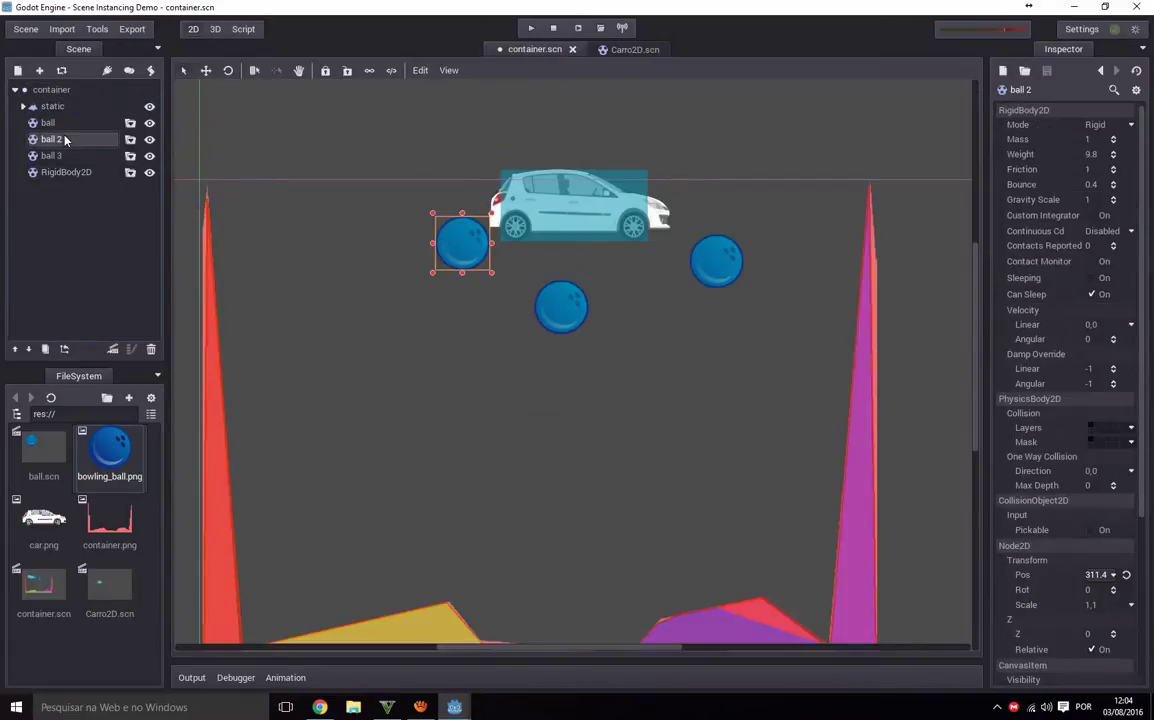
pyautogui.click(62, 172)
pyautogui.click(620, 50)
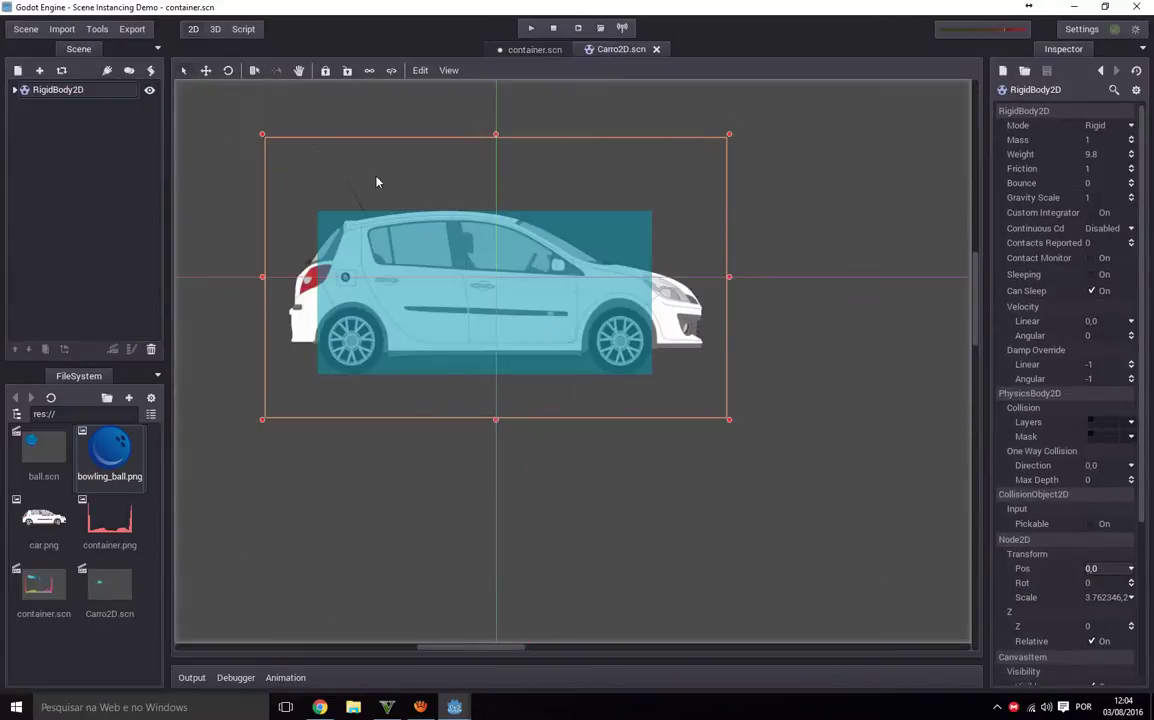
pyautogui.click(540, 50)
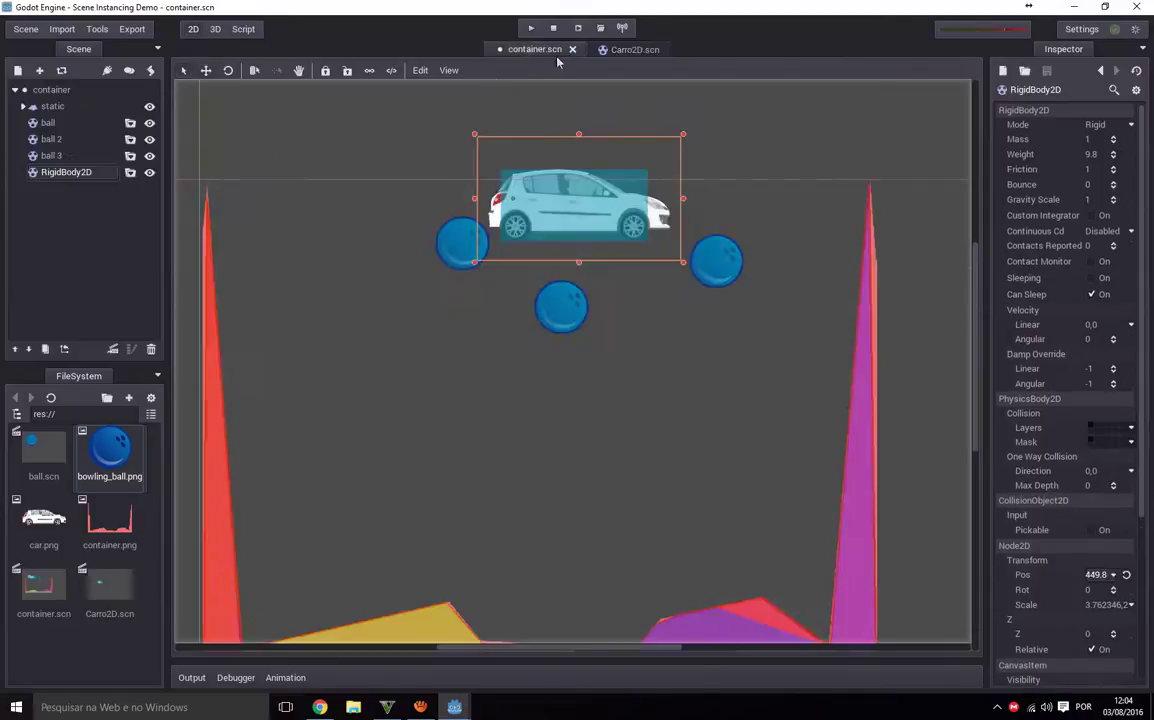
pyautogui.click(625, 49)
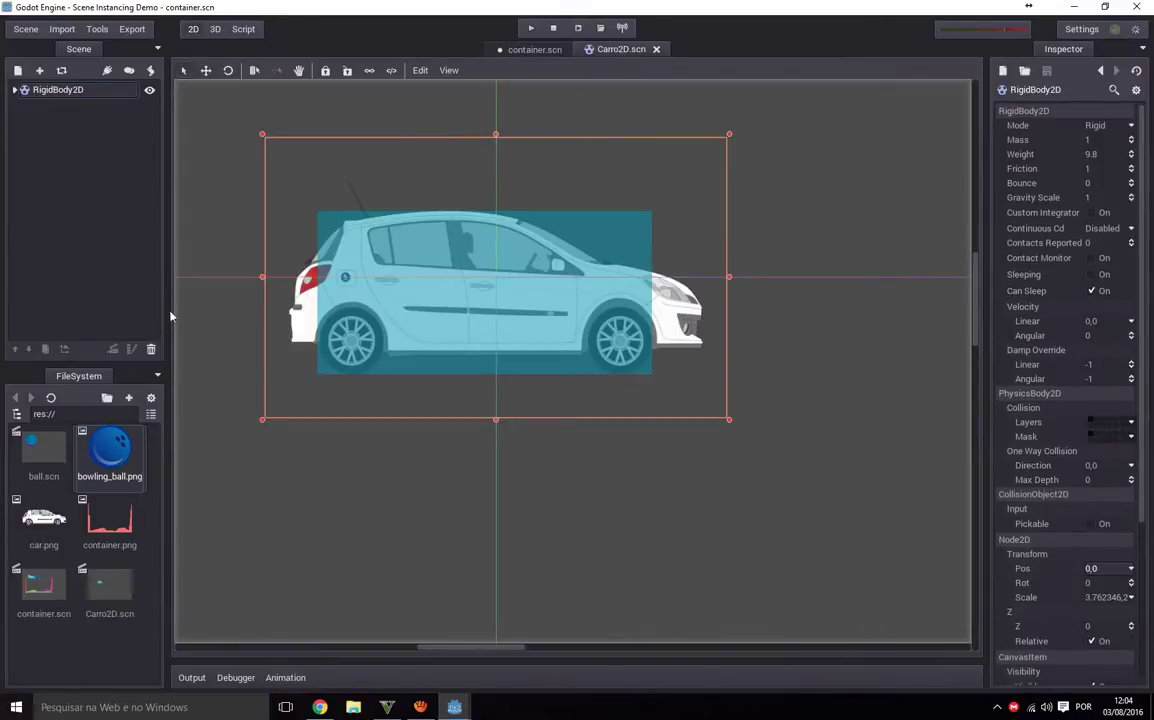
pyautogui.click(527, 53)
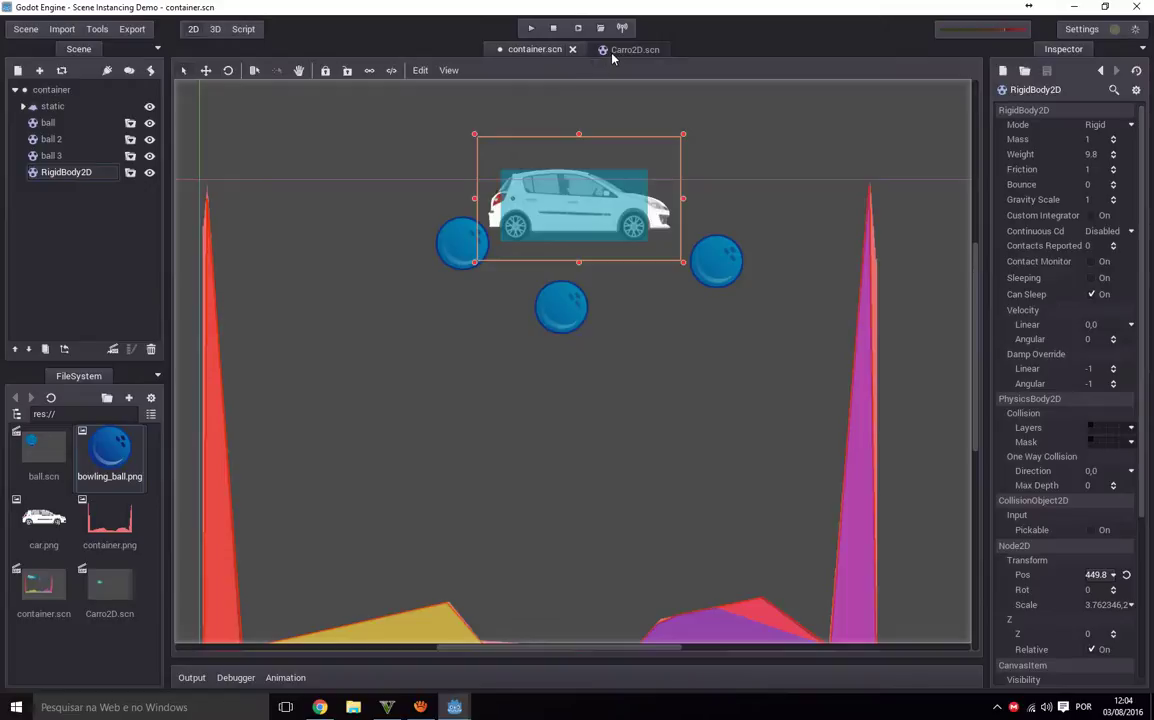
pyautogui.click(613, 52)
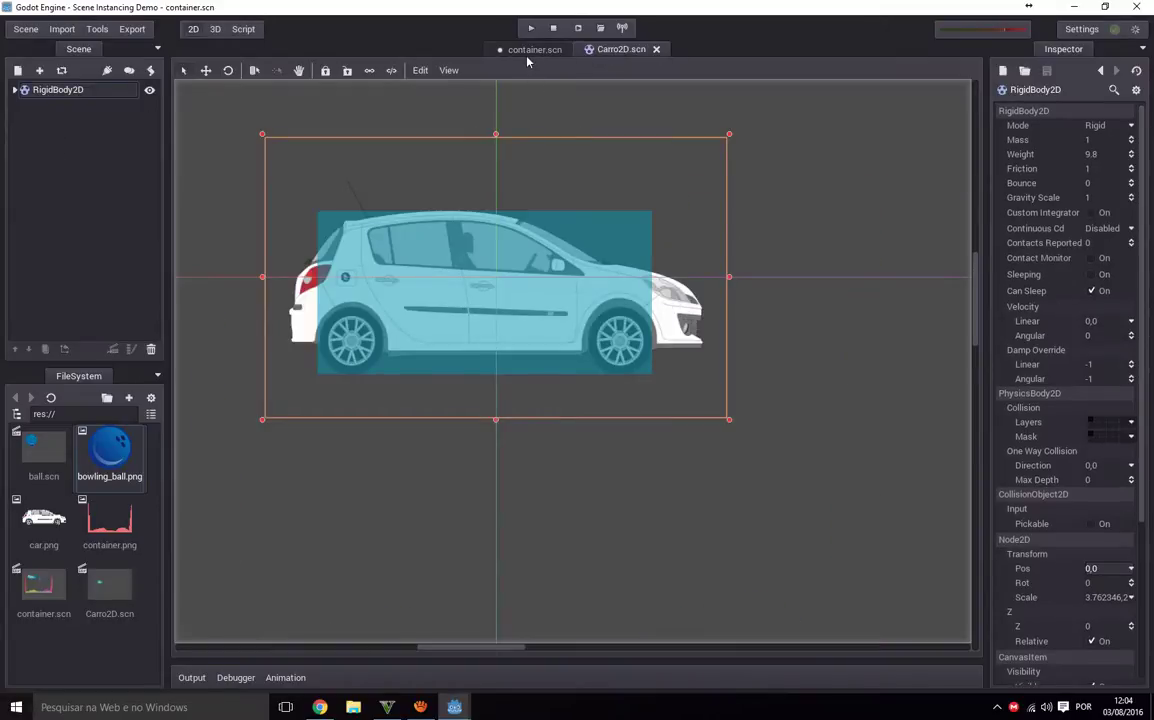
pyautogui.click(528, 52)
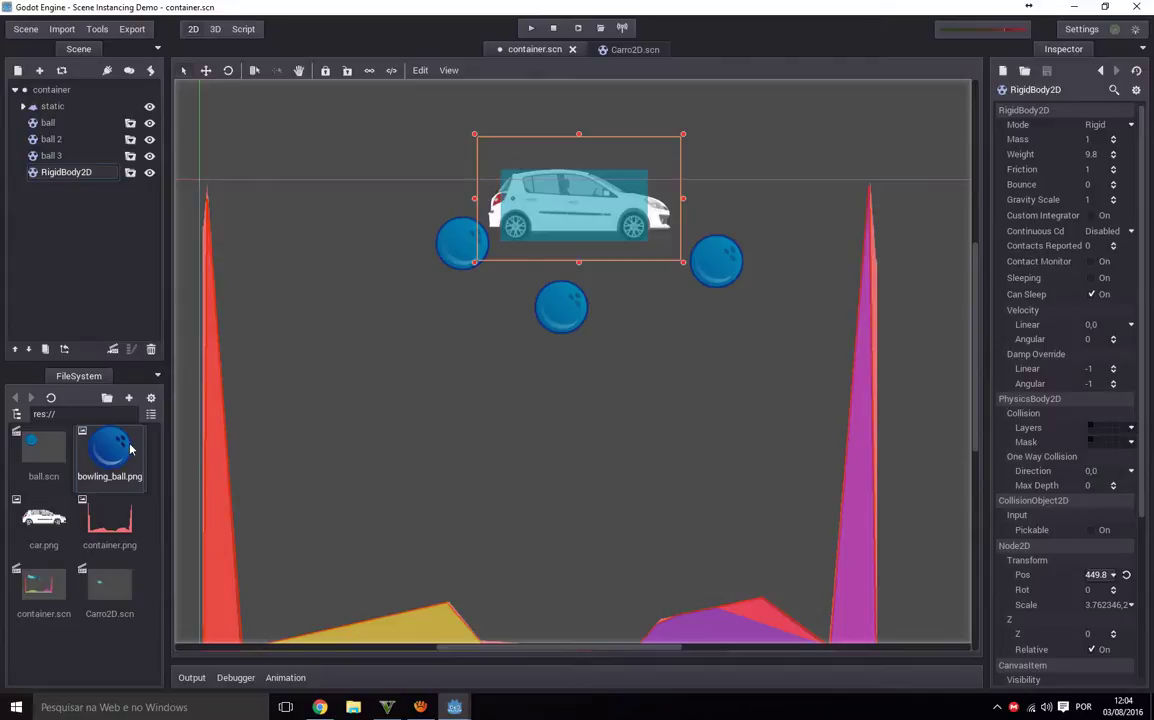
# Check the Application section of the project settings and close the settings without changes.
pyautogui.click(25, 467)
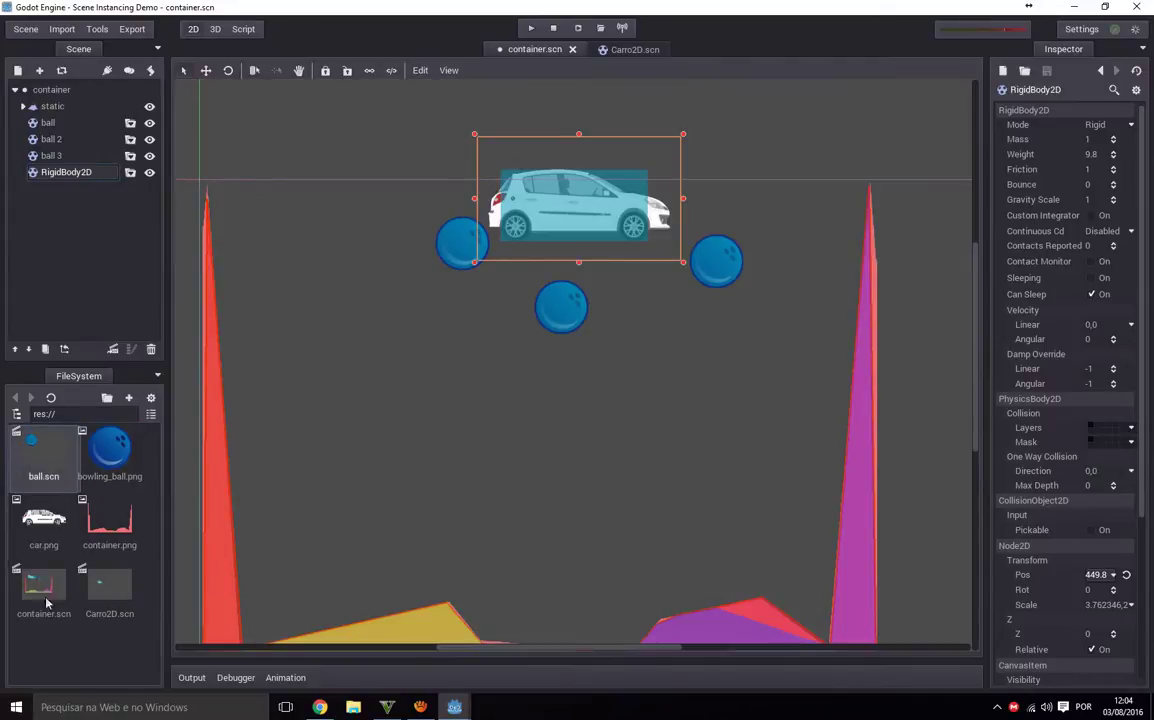
pyautogui.click(28, 31)
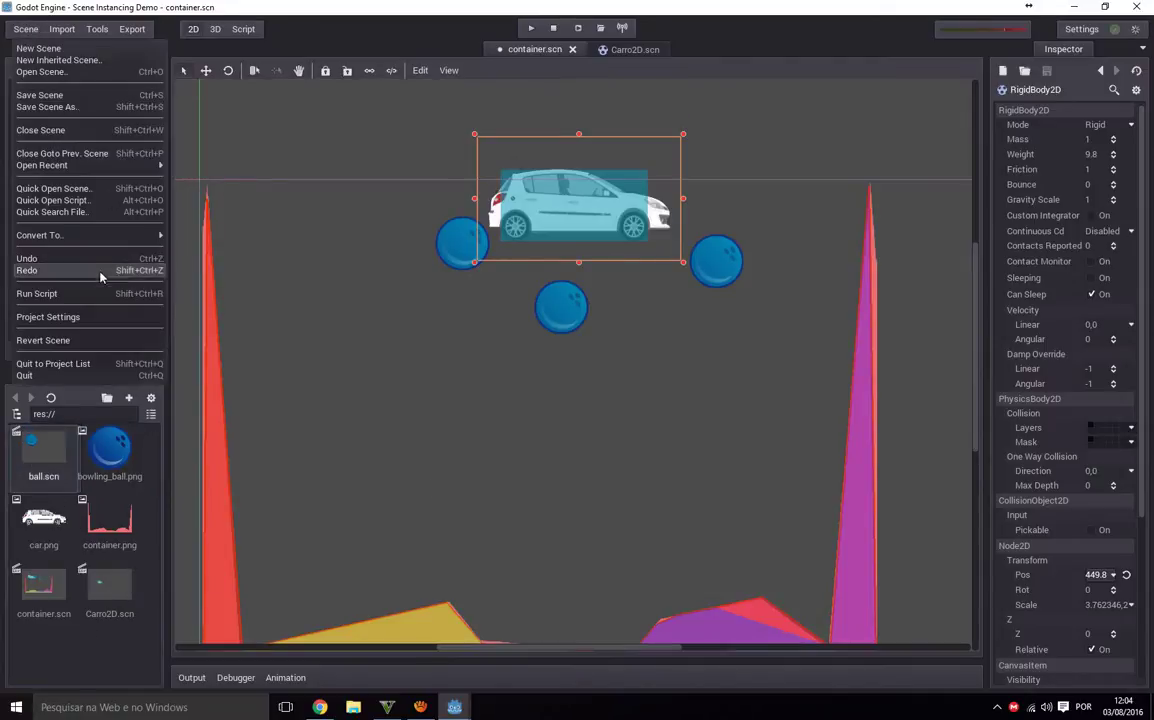
pyautogui.click(100, 317)
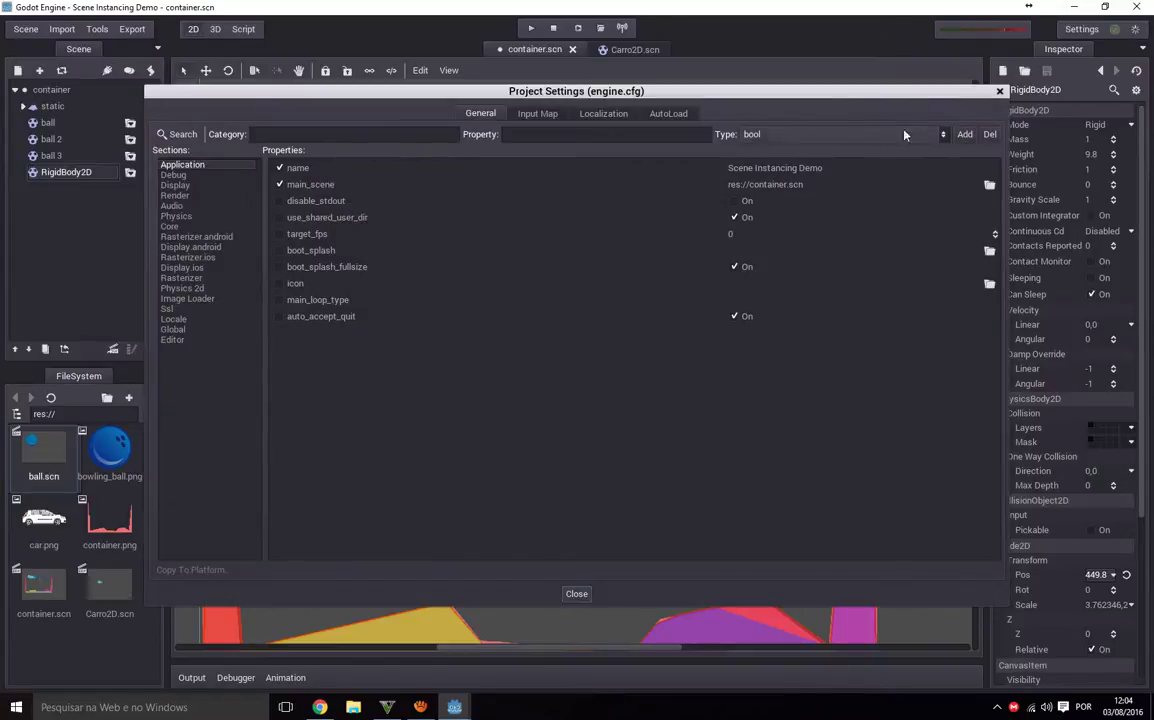
pyautogui.click(999, 91)
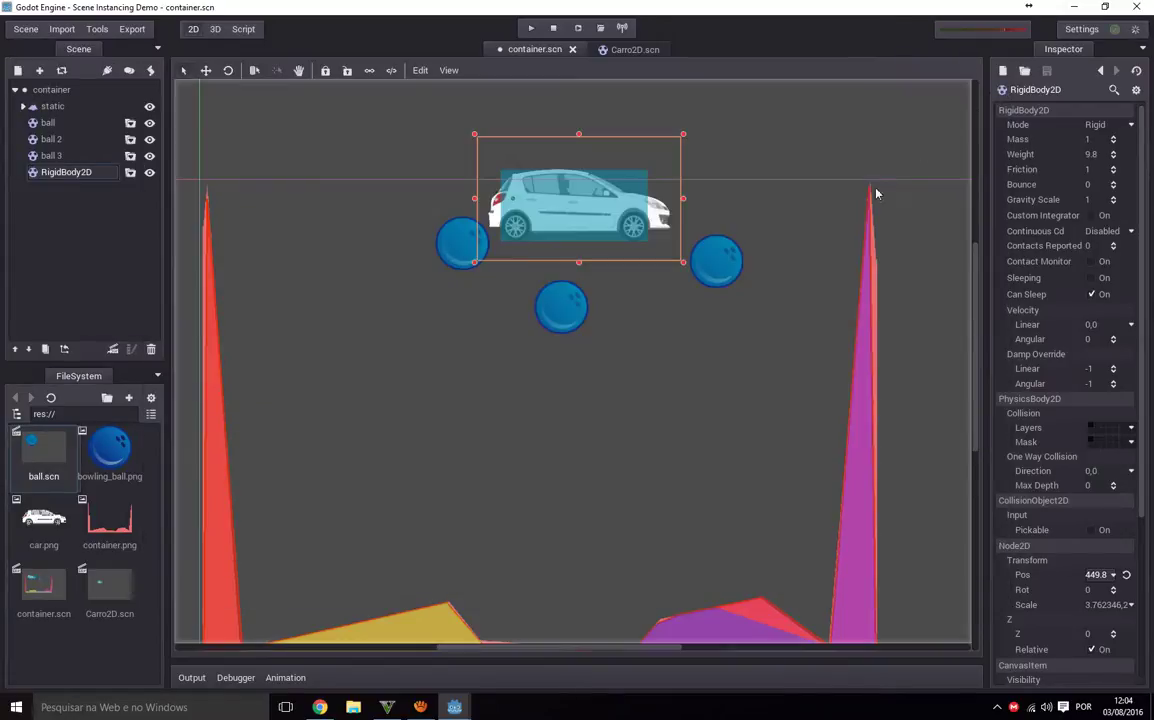
pyautogui.scroll(1, 685, 314)
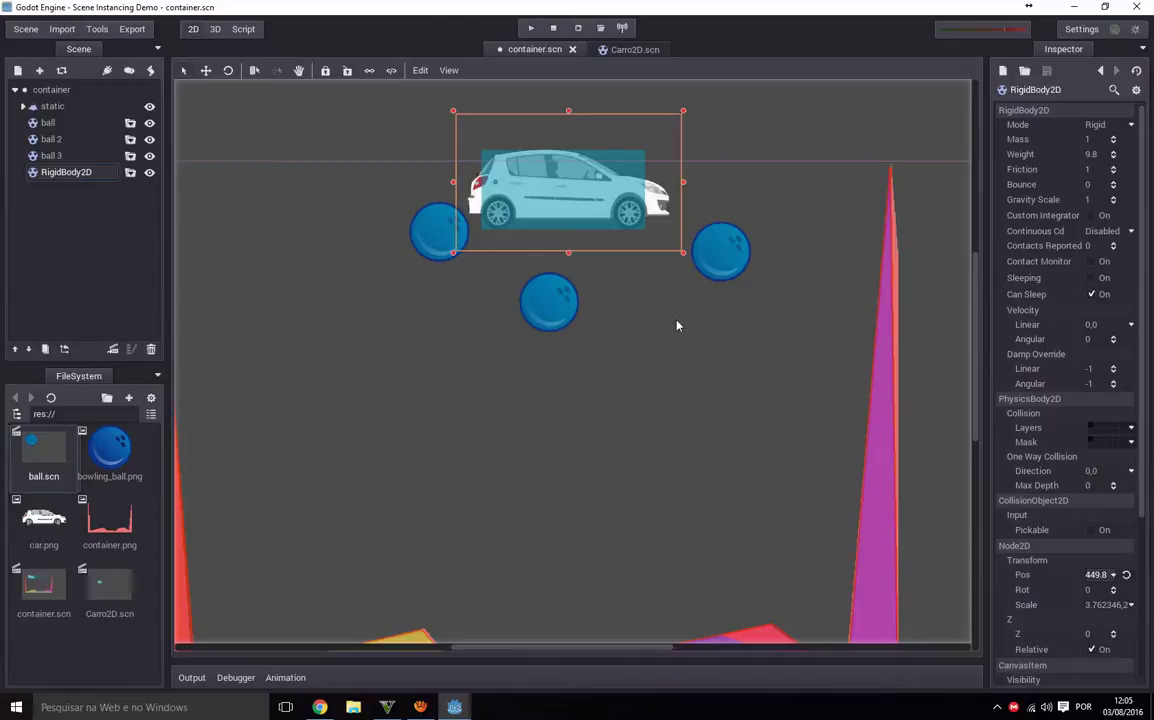
pyautogui.scroll(-1, 677, 310)
pyautogui.scroll(4, 698, 428)
pyautogui.scroll(-4, 698, 430)
pyautogui.scroll(-2, 698, 430)
pyautogui.scroll(3, 698, 430)
pyautogui.scroll(-3, 698, 430)
pyautogui.scroll(3, 698, 430)
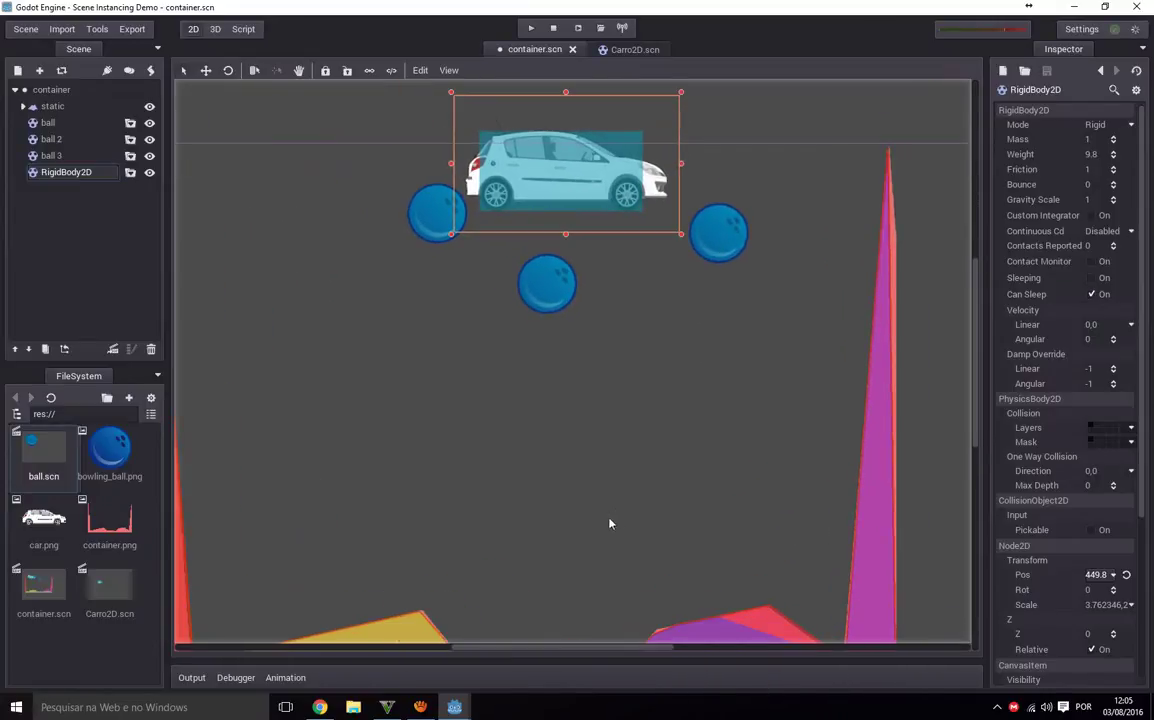